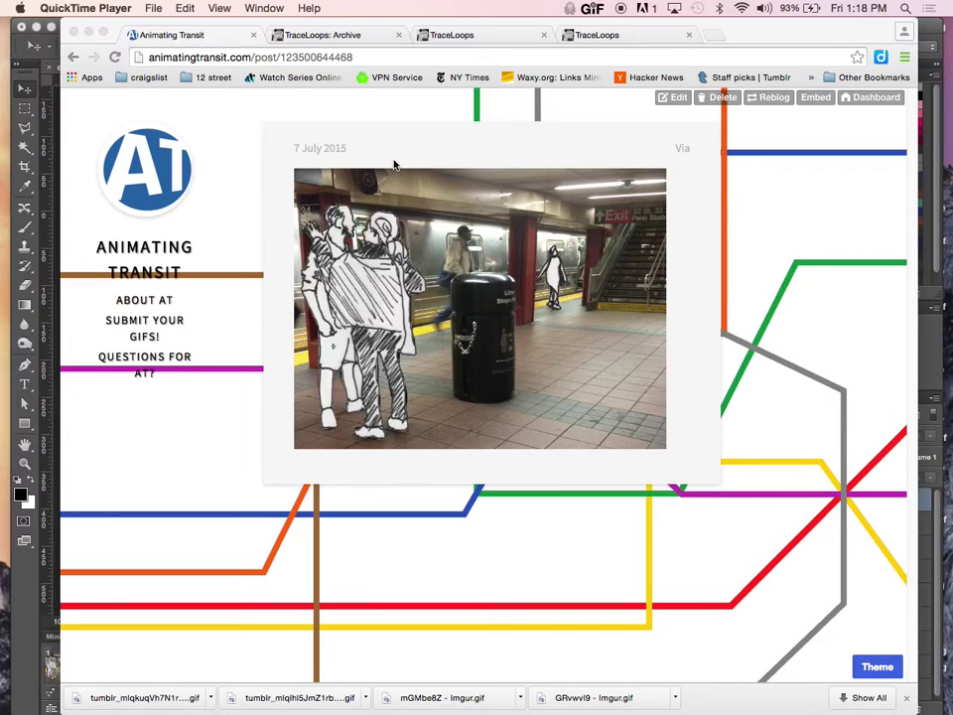
Review the TraceLoops April 2013 archive and its two individual animation posts, returning to the Animating Transit post
left_click(326, 37)
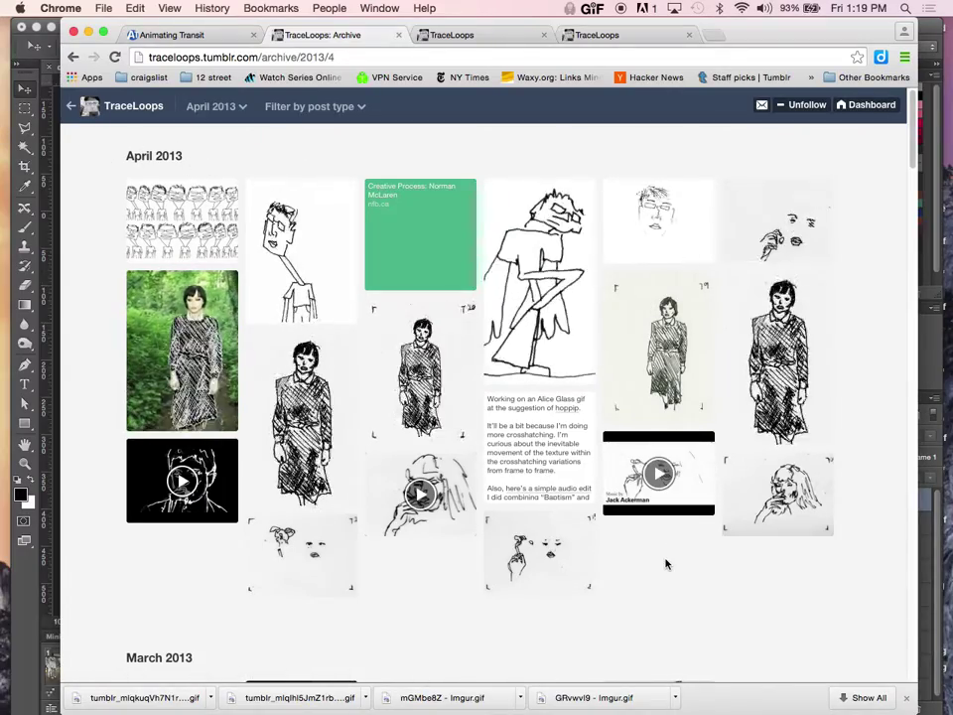
left_click(485, 36)
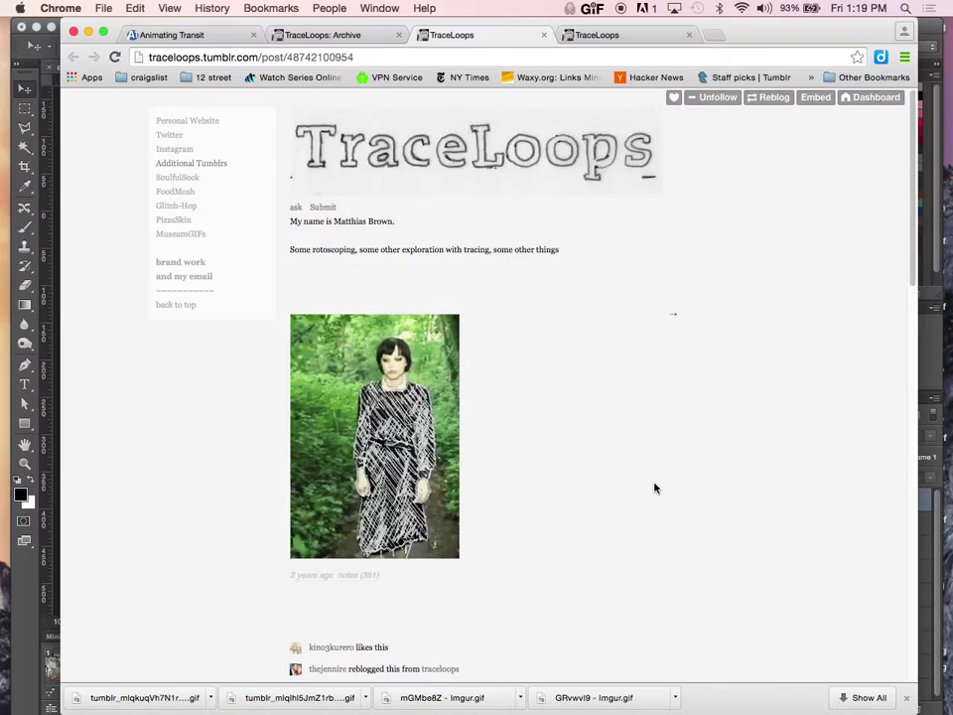
left_click(633, 38)
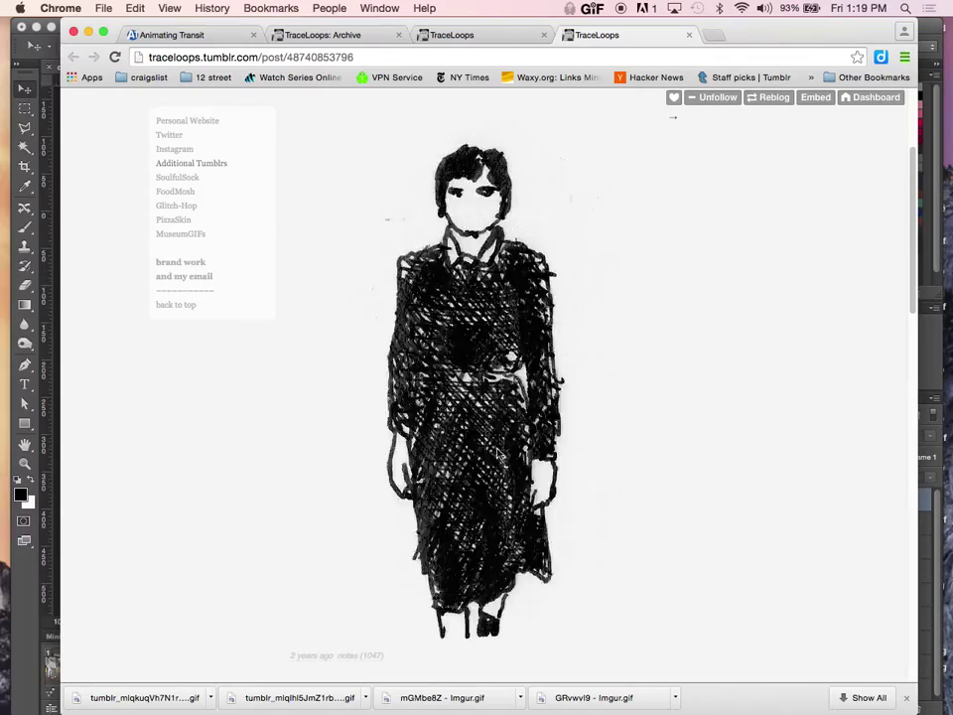
left_click(323, 34)
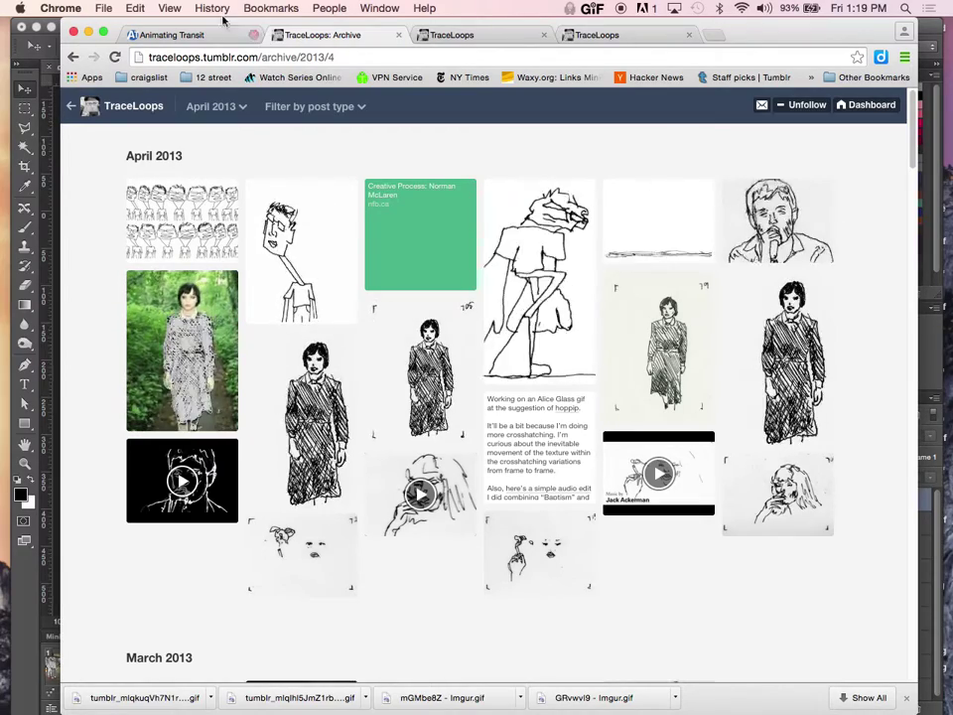
left_click(179, 37)
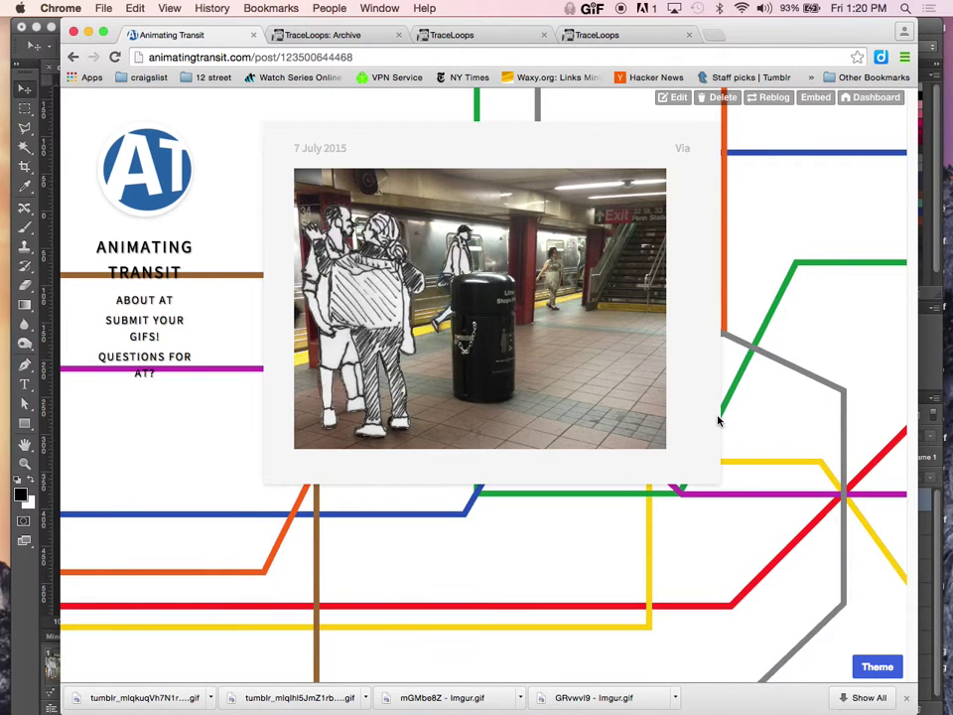
Switch to Photoshop and compare frames 1, 2 and 3 of the subway animation
key("super+Tab")
key("super+Tab")
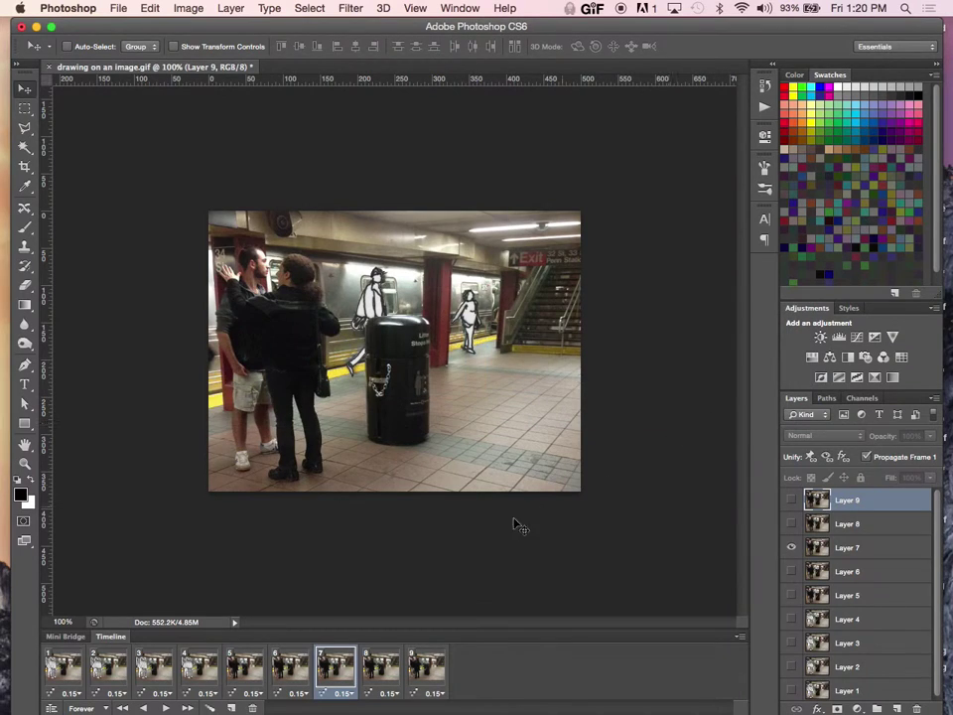
left_click(56, 671)
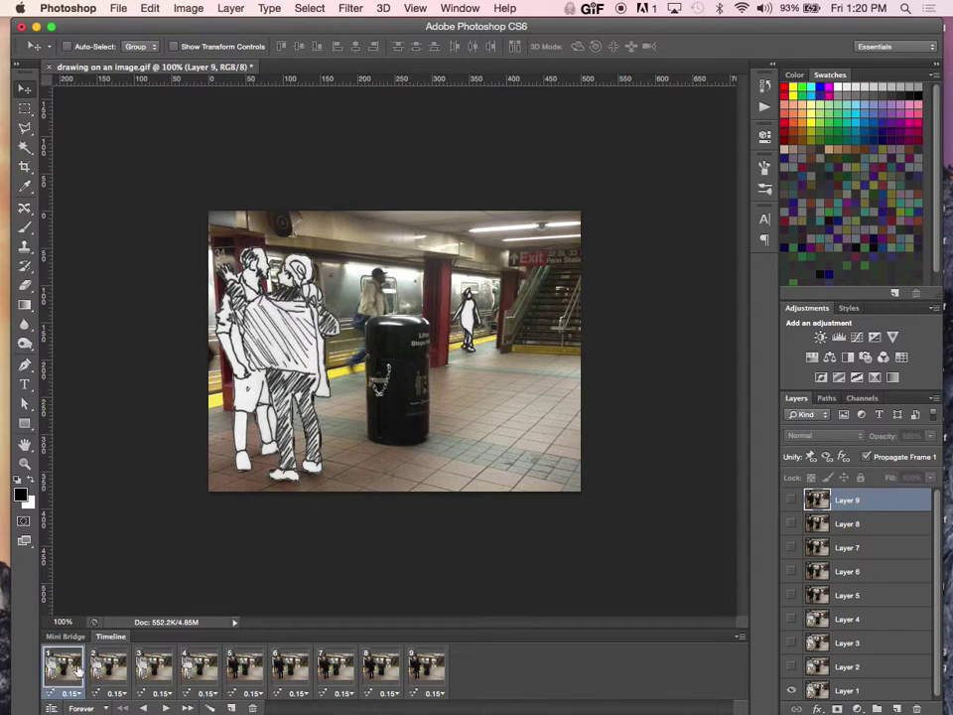
left_click(106, 672)
left_click(67, 675)
left_click(111, 675)
left_click(64, 675)
left_click(107, 675)
left_click(69, 677)
left_click(156, 677)
left_click(60, 675)
left_click(154, 676)
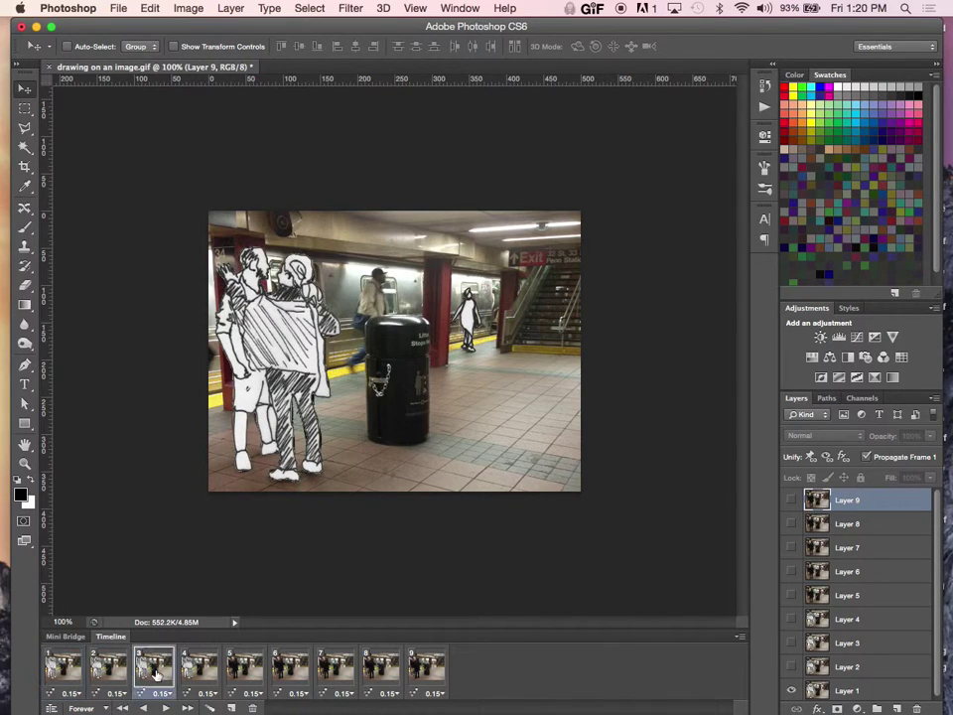
left_click(62, 676)
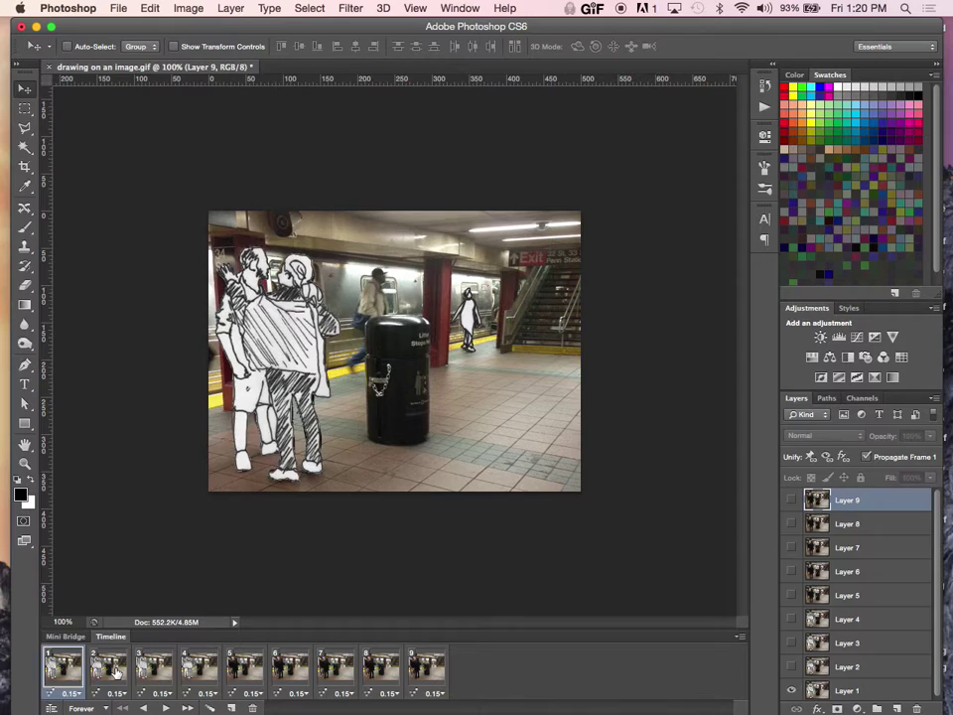
Compare frames 2, 4 and 5 of the subway animation to examine which figures are traced
left_click(117, 673)
left_click(198, 672)
left_click(110, 673)
left_click(193, 671)
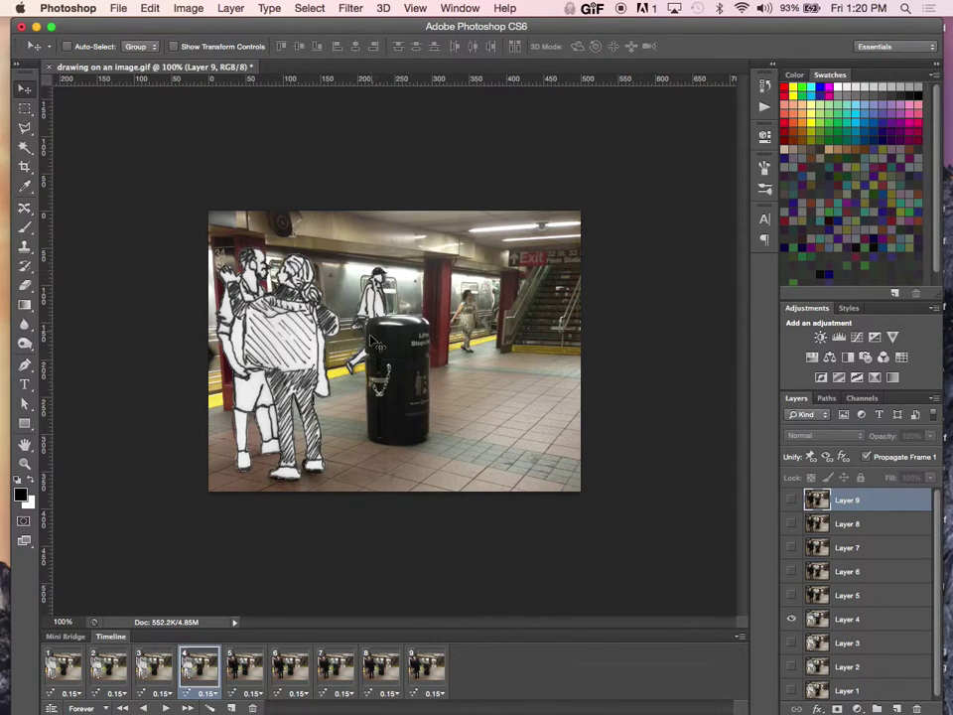
left_click(244, 673)
left_click(216, 671)
left_click(238, 673)
left_click(215, 673)
Compare frames 4 to 7 of the subway animation, finishing on frame 7
left_click(290, 675)
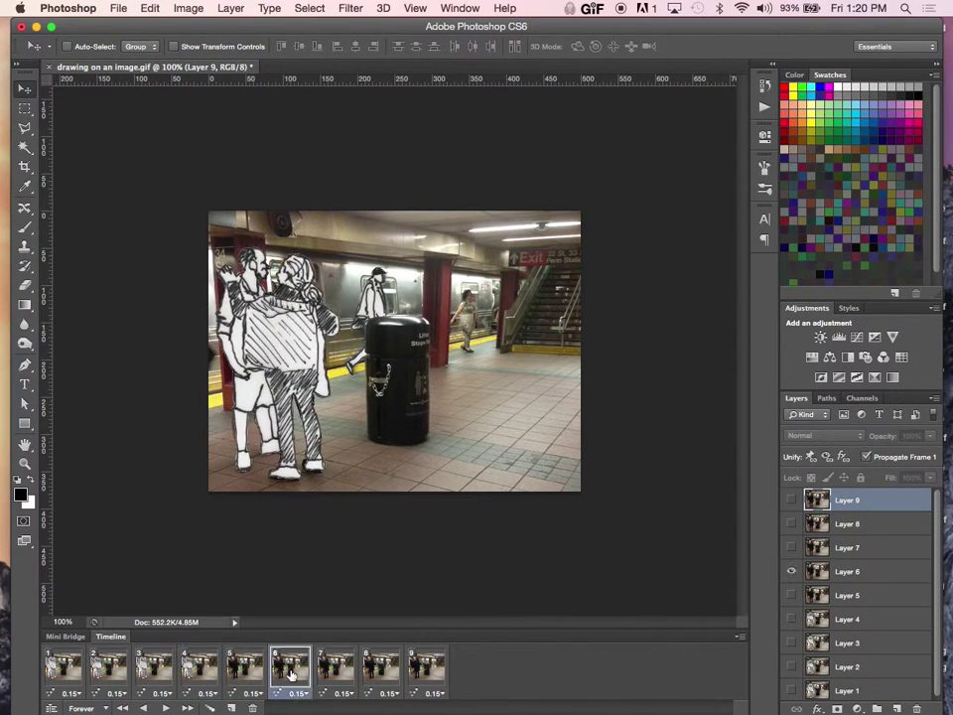
left_click(217, 675)
left_click(292, 675)
left_click(248, 673)
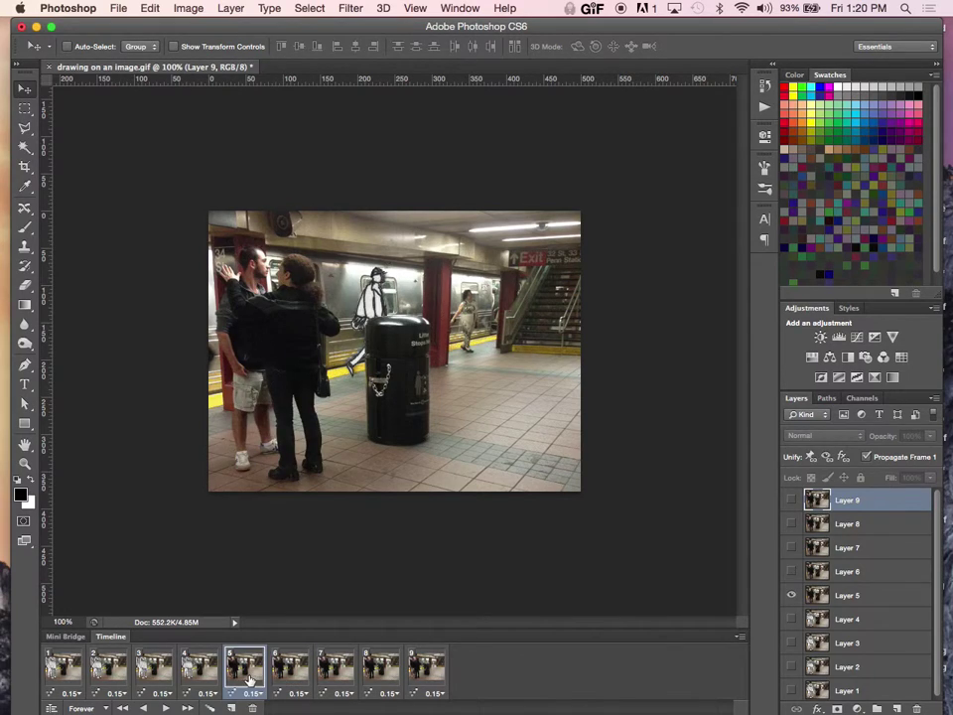
left_click(341, 673)
left_click(248, 673)
left_click(201, 675)
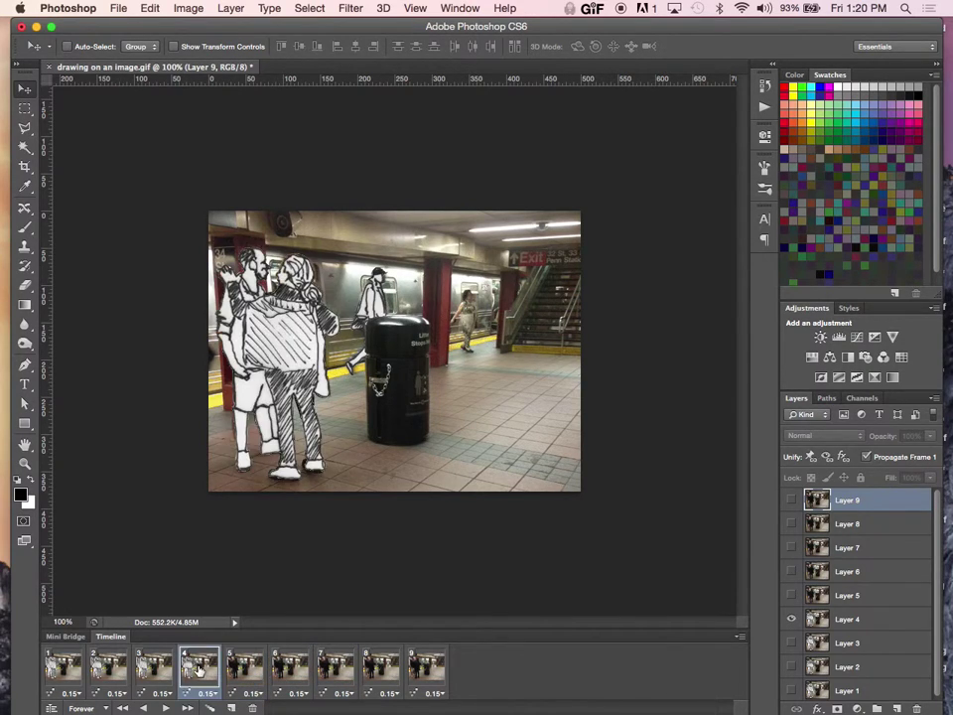
left_click(342, 671)
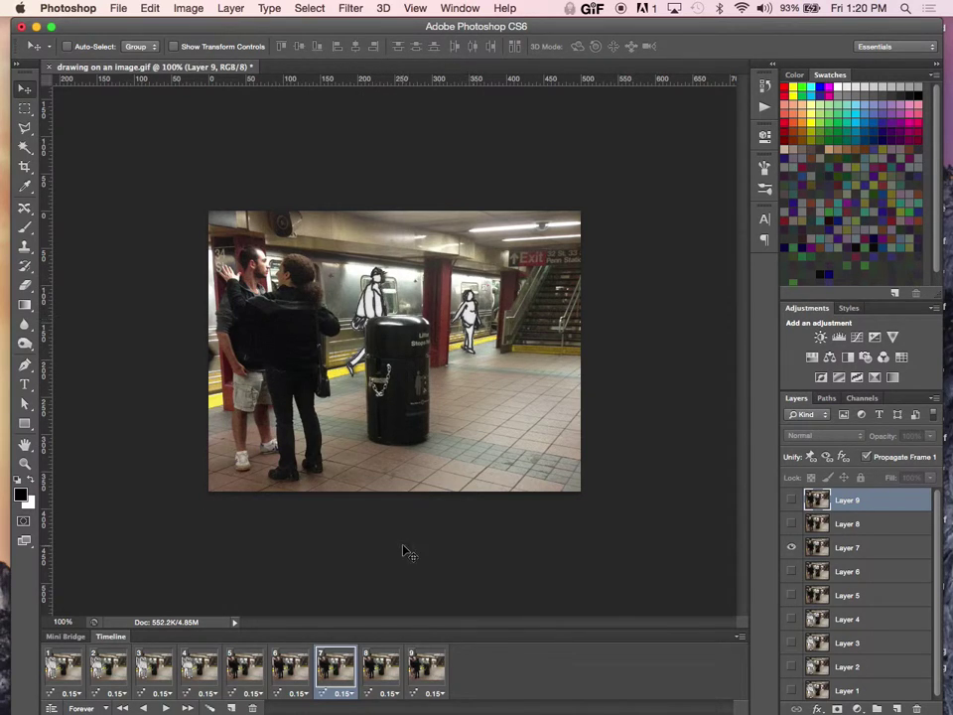
Compare frames 7, 8 and 9 of the subway animation, then return to frame 1
left_click(392, 678)
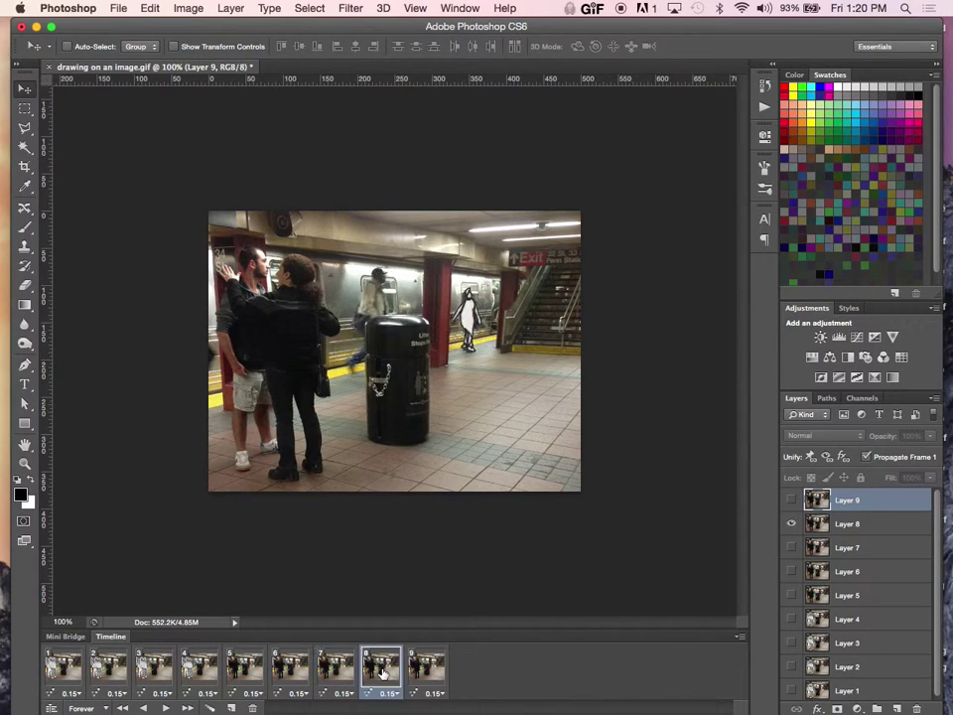
left_click(345, 677)
left_click(420, 679)
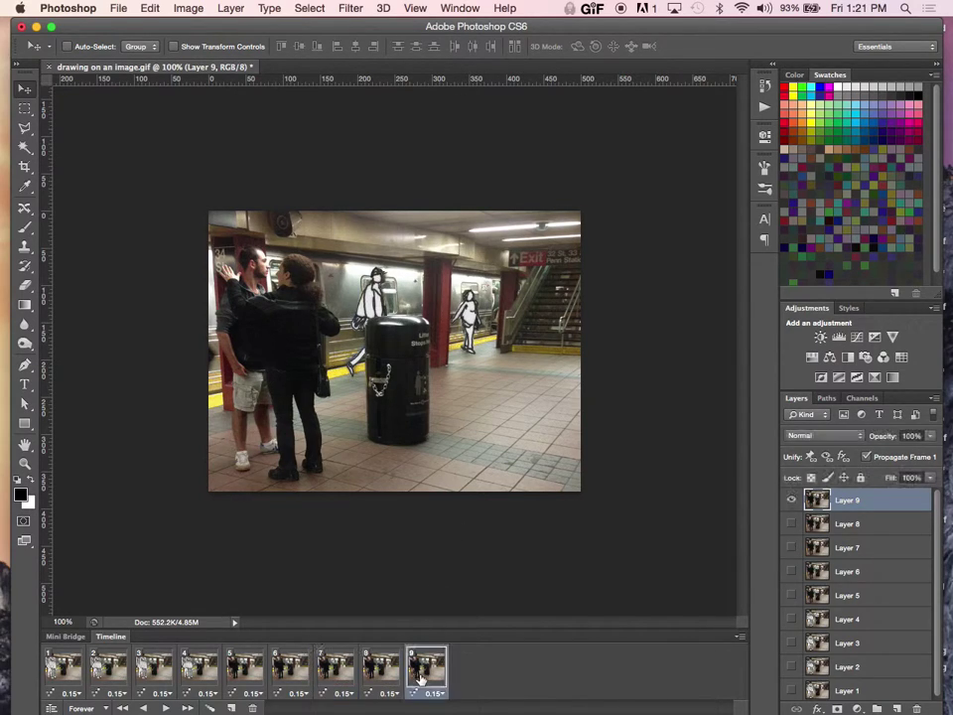
left_click(324, 681)
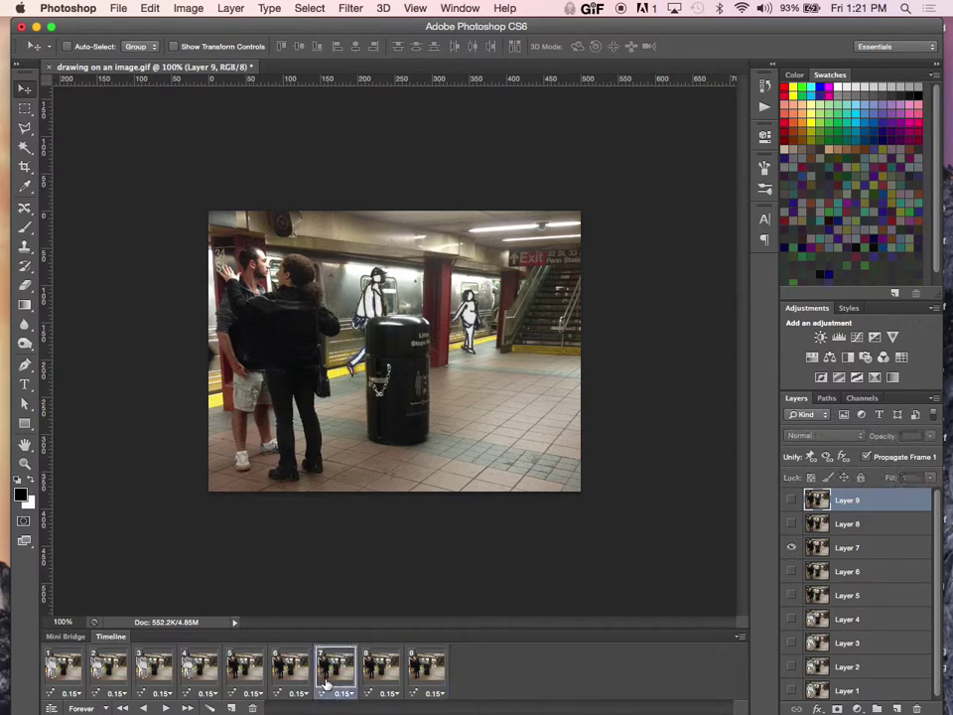
left_click(430, 674)
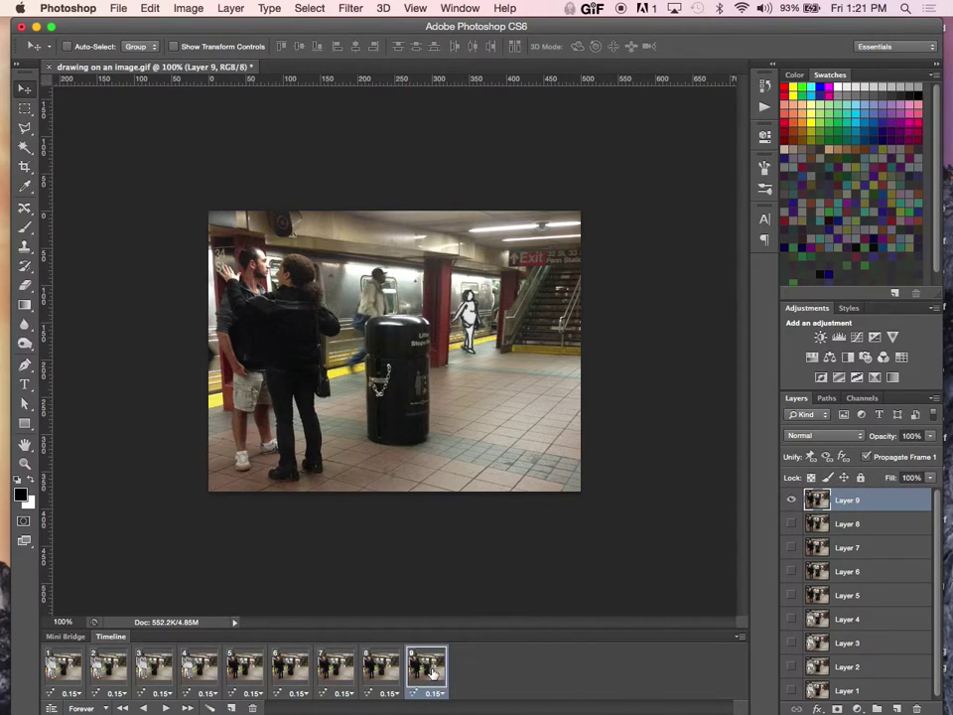
left_click(380, 679)
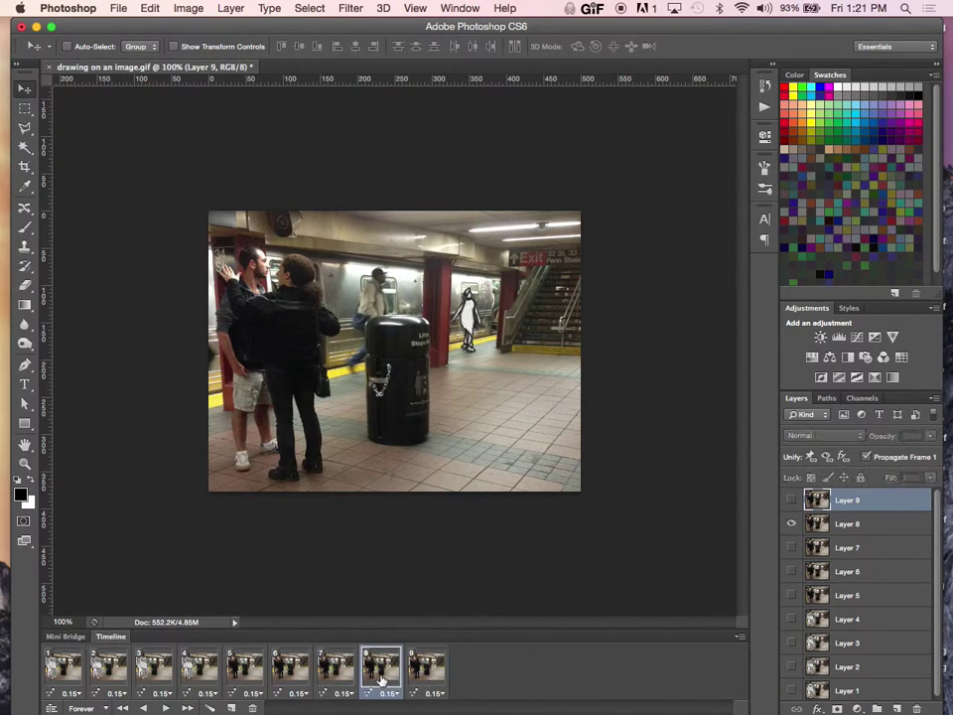
left_click(57, 674)
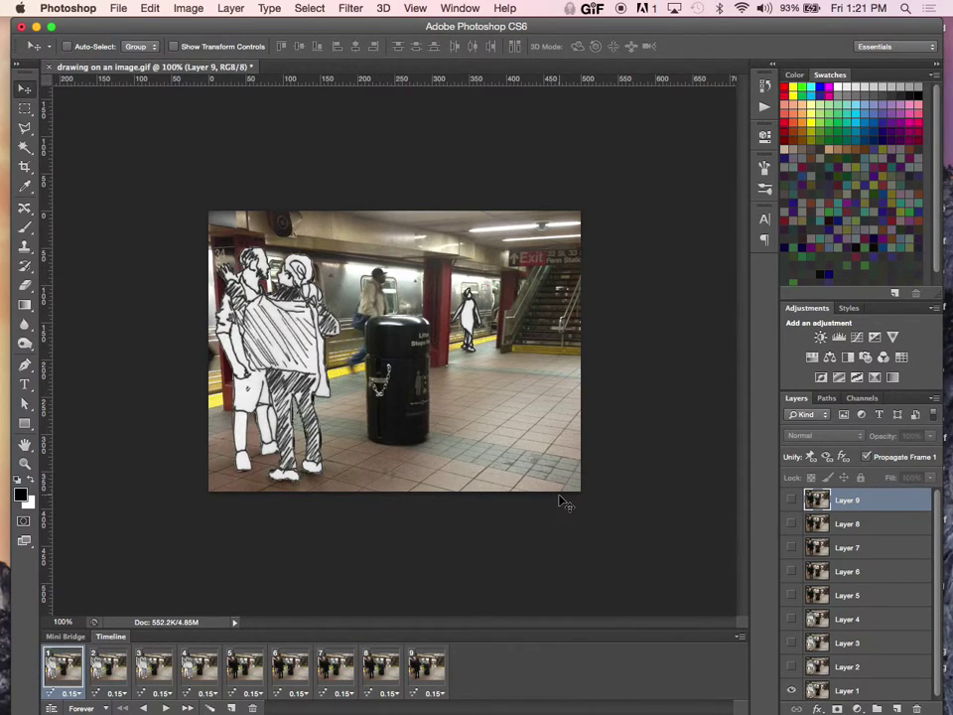
Open sculpture.JPG from the trace loops folder and create a frame animation for it
key("super+o")
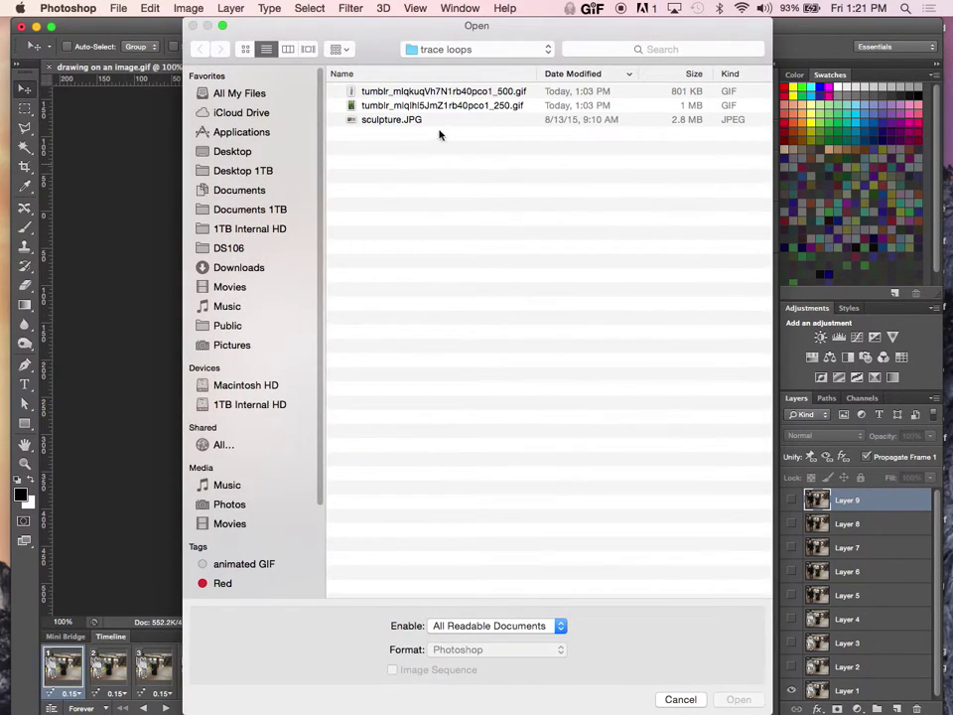
left_click(437, 120)
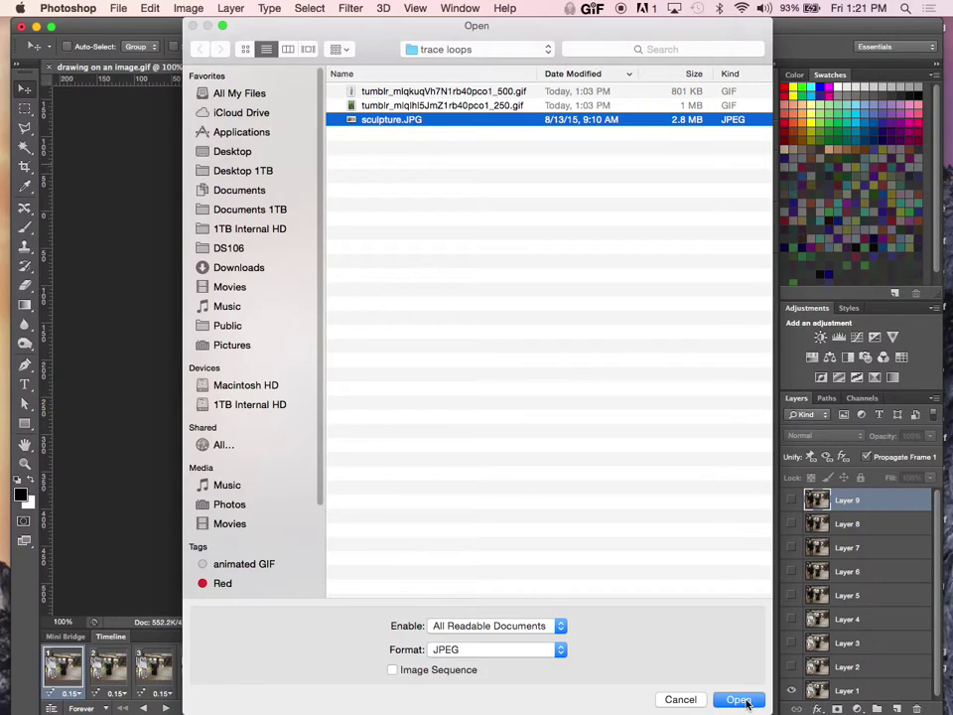
key("Return")
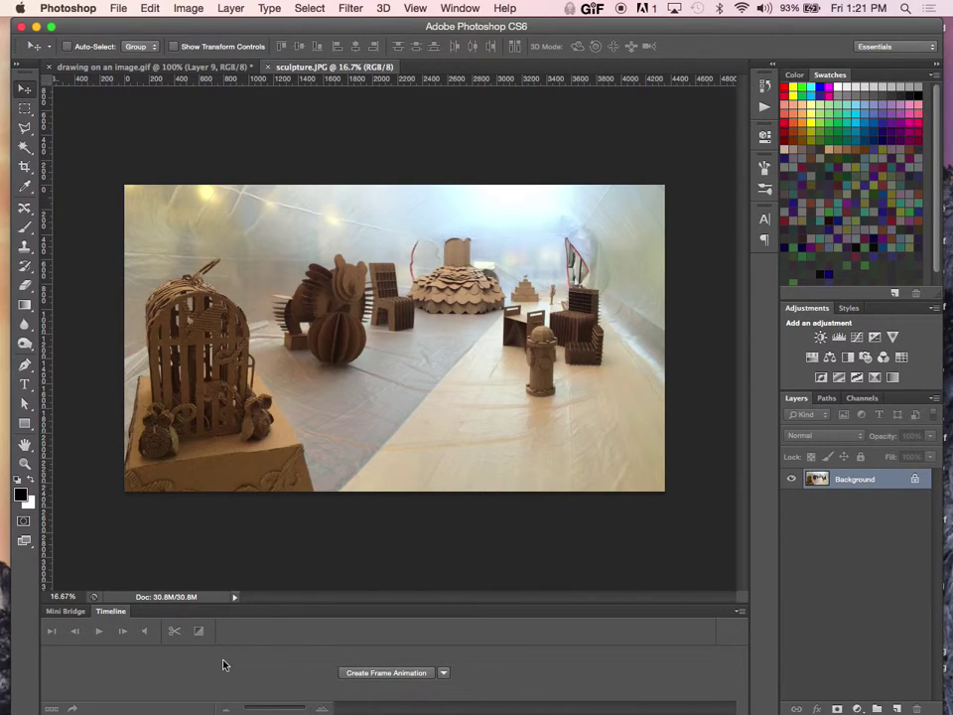
left_click(386, 673)
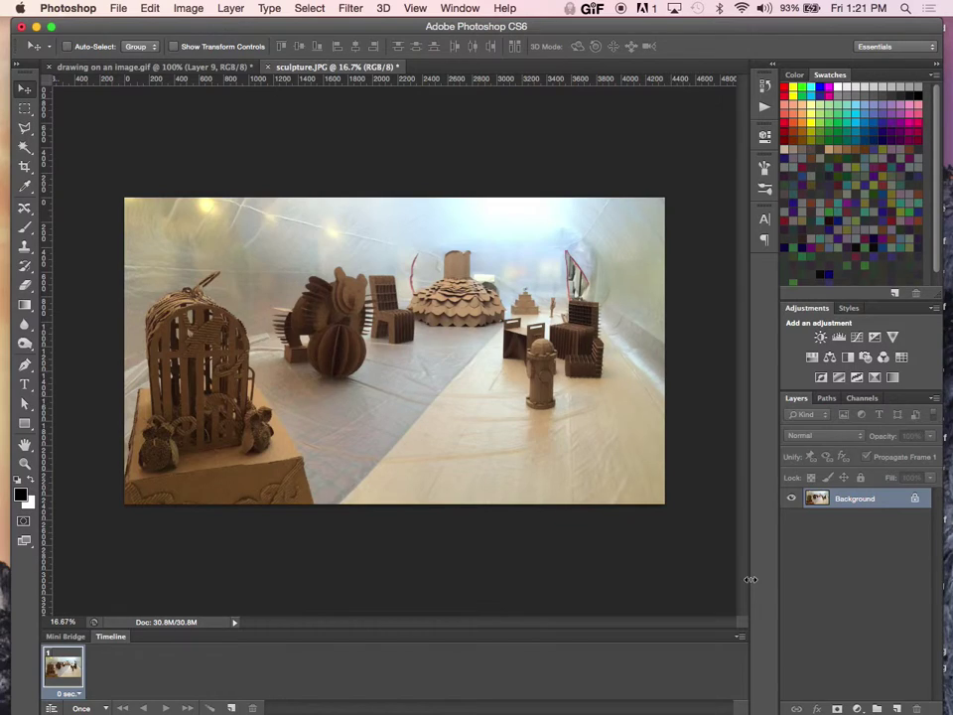
Add a new layer above the background photo and name it "birdhouse white"
left_click(934, 397)
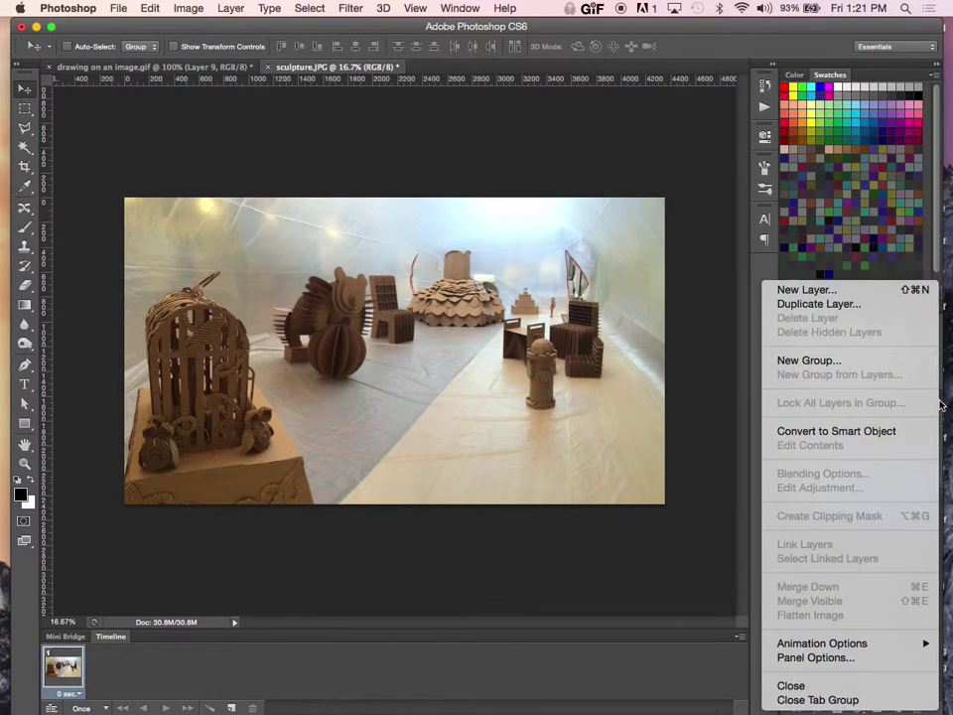
left_click(806, 290)
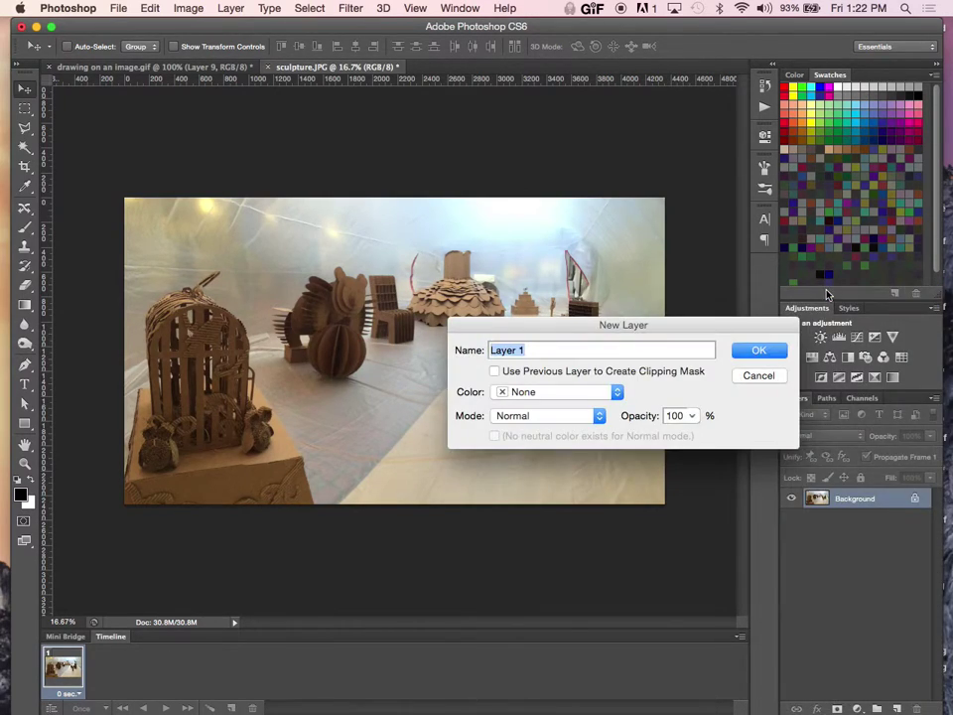
left_click(756, 353)
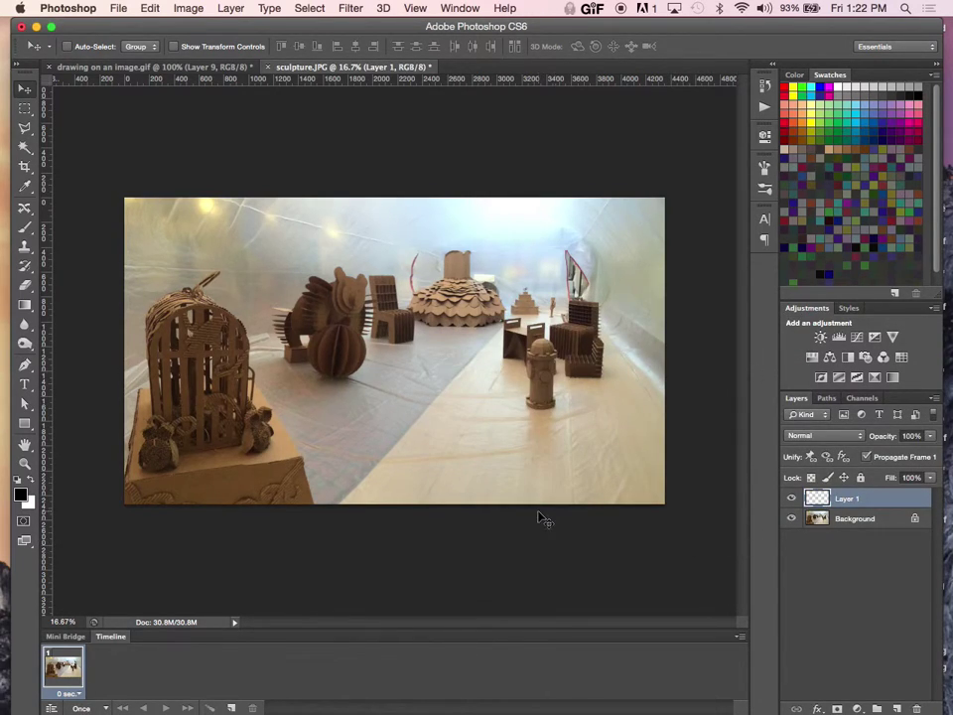
double_click(845, 500)
type("birdhouse white")
key("Return")
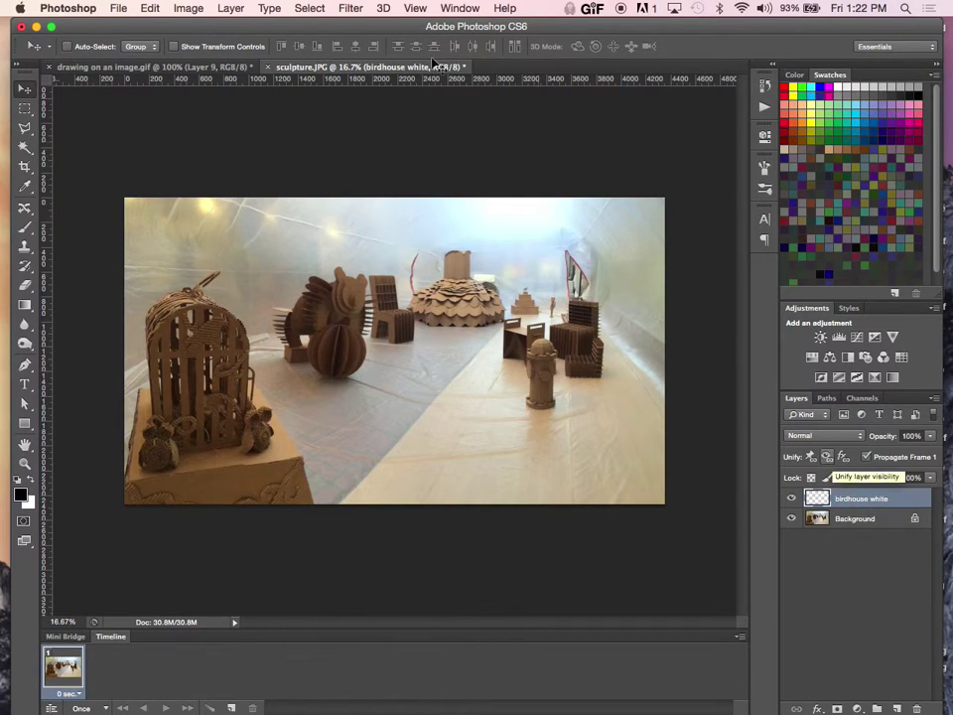
Compare the traced couple in frames 1 and 2 of the drawing on an image.gif document
left_click(140, 66)
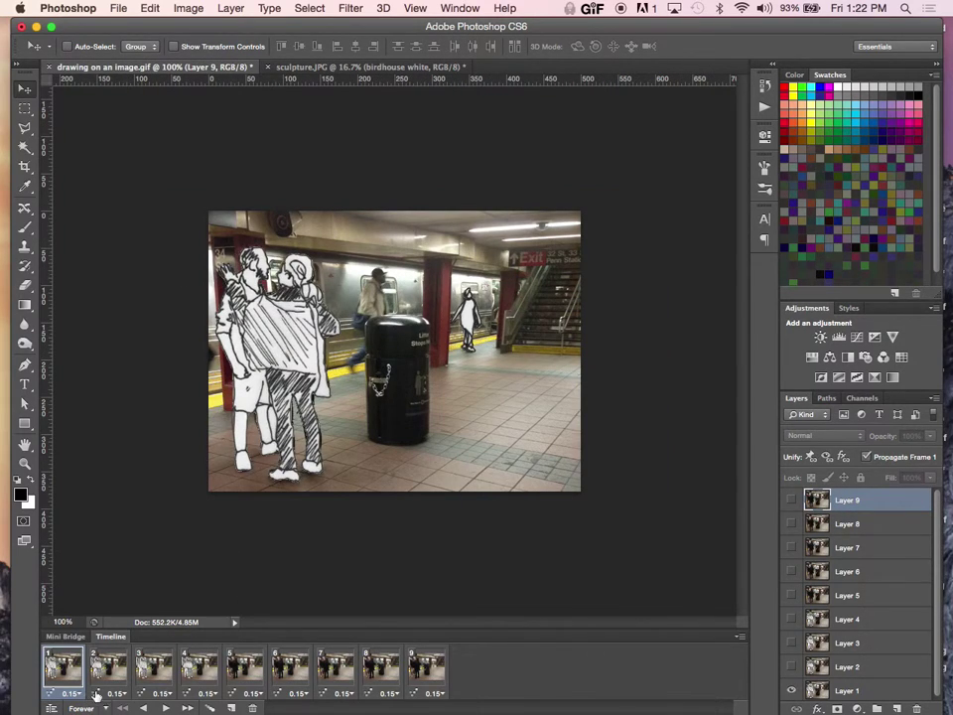
left_click(119, 672)
left_click(52, 673)
left_click(91, 673)
left_click(53, 672)
left_click(91, 673)
left_click(56, 673)
left_click(91, 673)
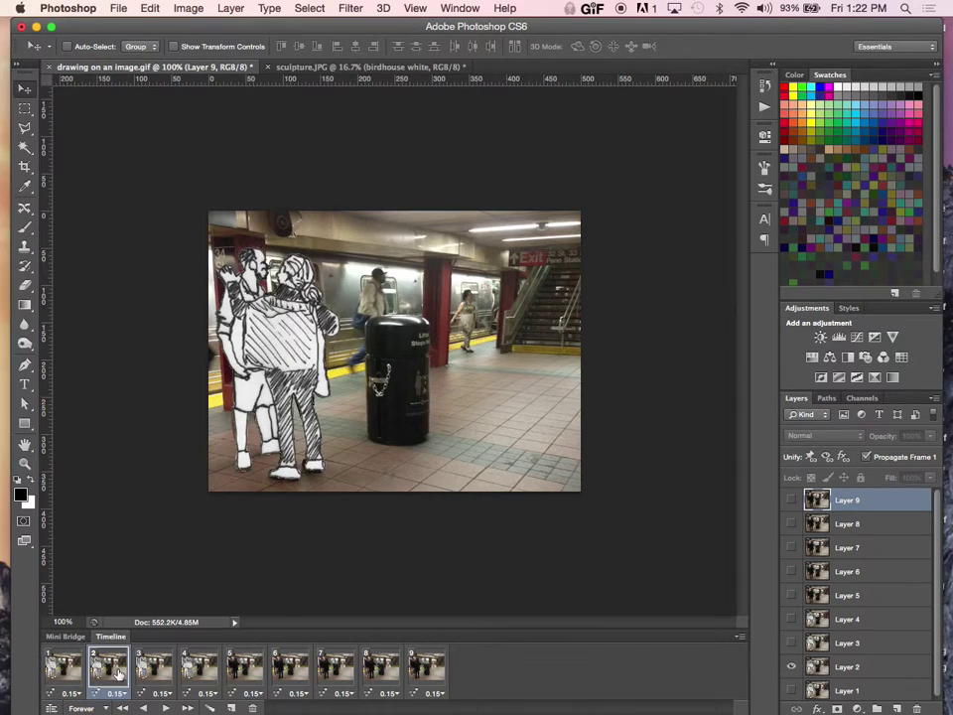
Return to sculpture.JPG and choose the Brush tool with white as foreground color, undoing a test stroke on the birdhouse
left_click(328, 67)
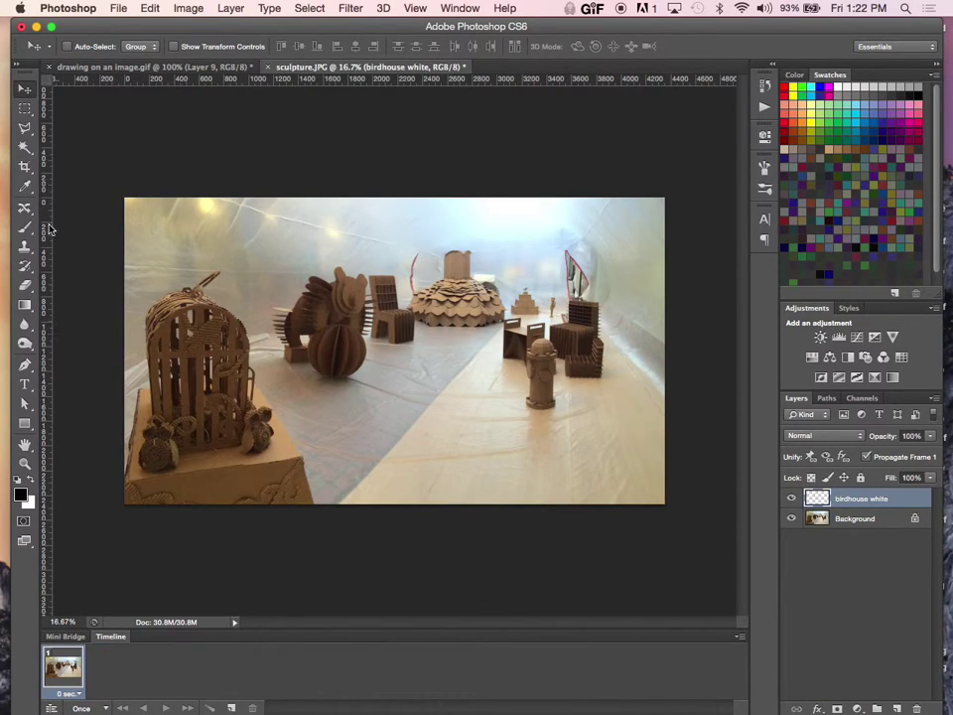
left_click(18, 228)
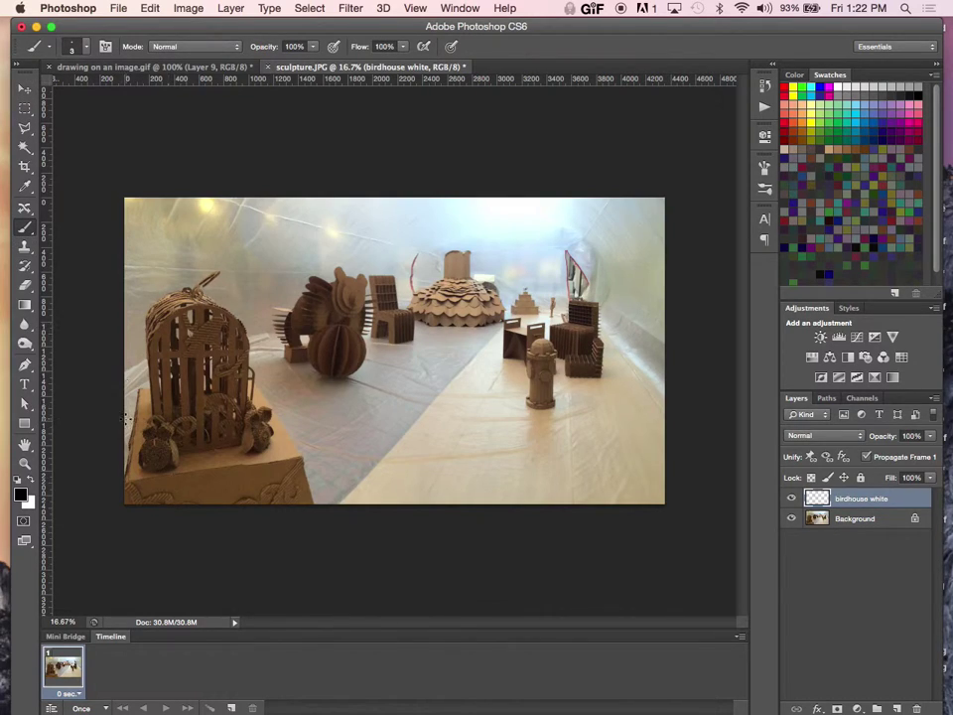
left_click(29, 481)
mouse_move(215, 340)
left_mouse_down()
mouse_move(217, 370)
mouse_move(208, 360)
mouse_move(215, 331)
mouse_move(185, 361)
left_mouse_up()
key("super+z")
Set the brush size to 70 px
right_click(292, 402)
right_click(294, 449)
right_click(296, 447)
right_click(293, 441)
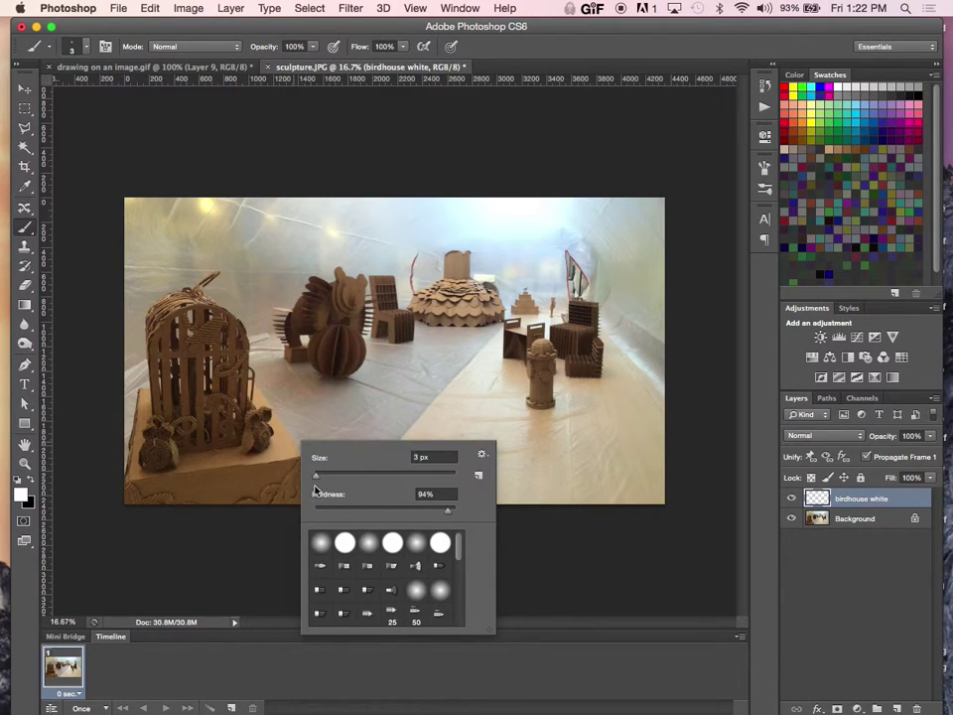
left_click_drag(316, 476, 337, 480)
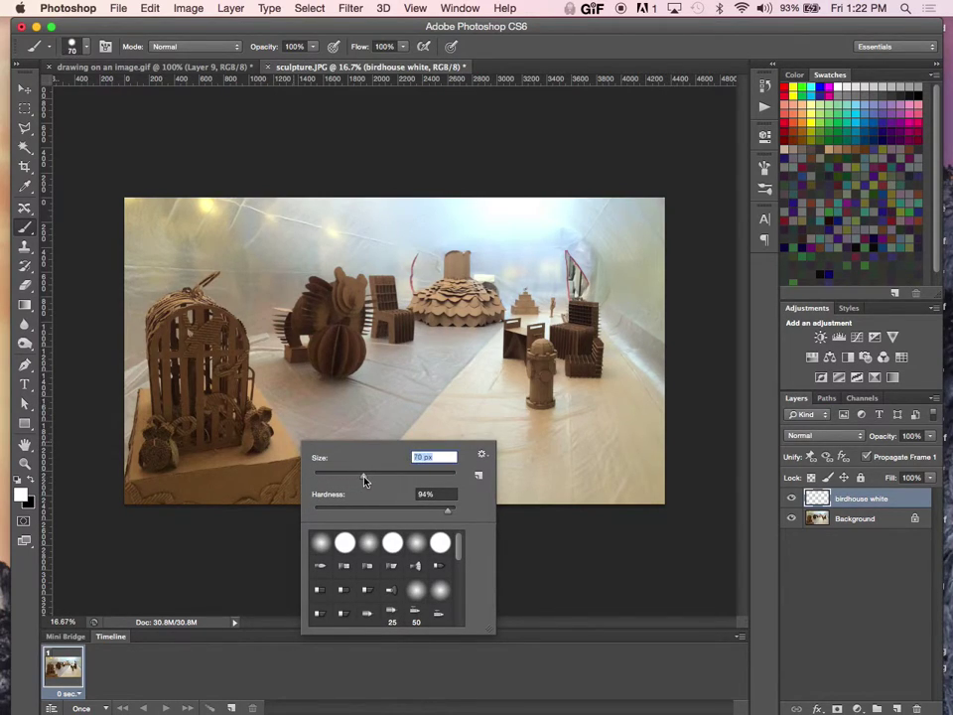
key("Return")
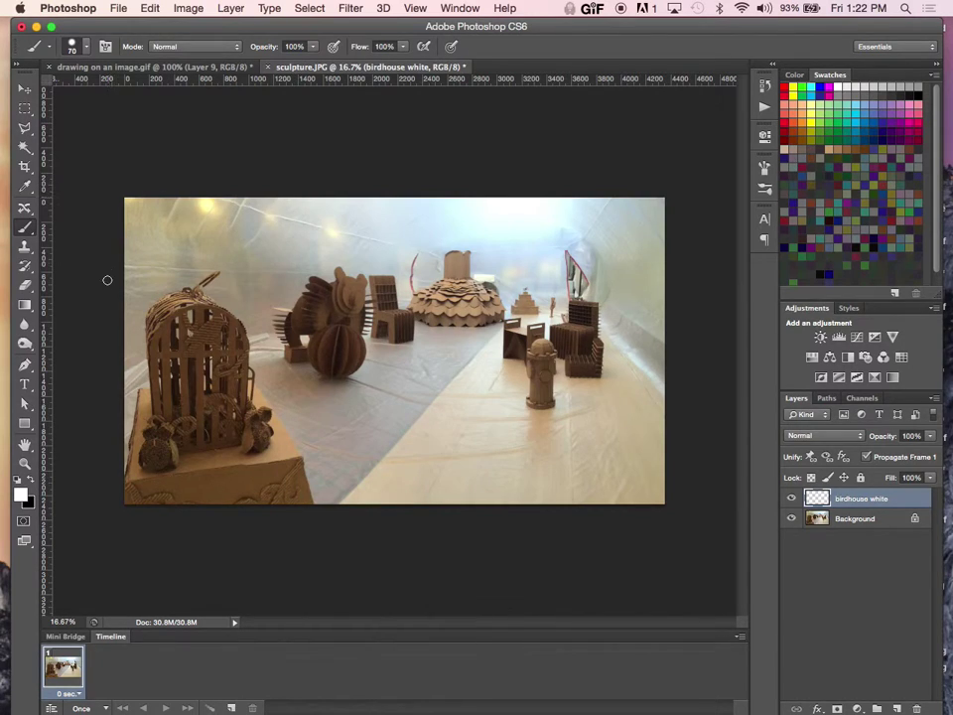
Try a 468 px brush with a white test dab above the birdhouse and undo the dab
right_click(283, 373)
left_click_drag(358, 400, 428, 409)
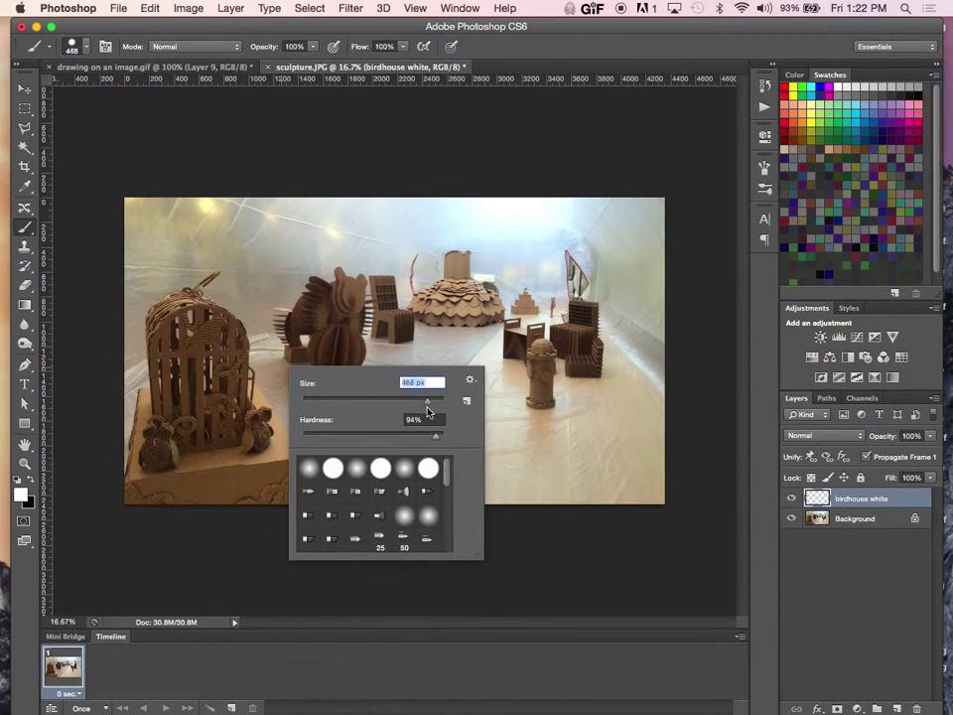
key("Return")
left_click(275, 219)
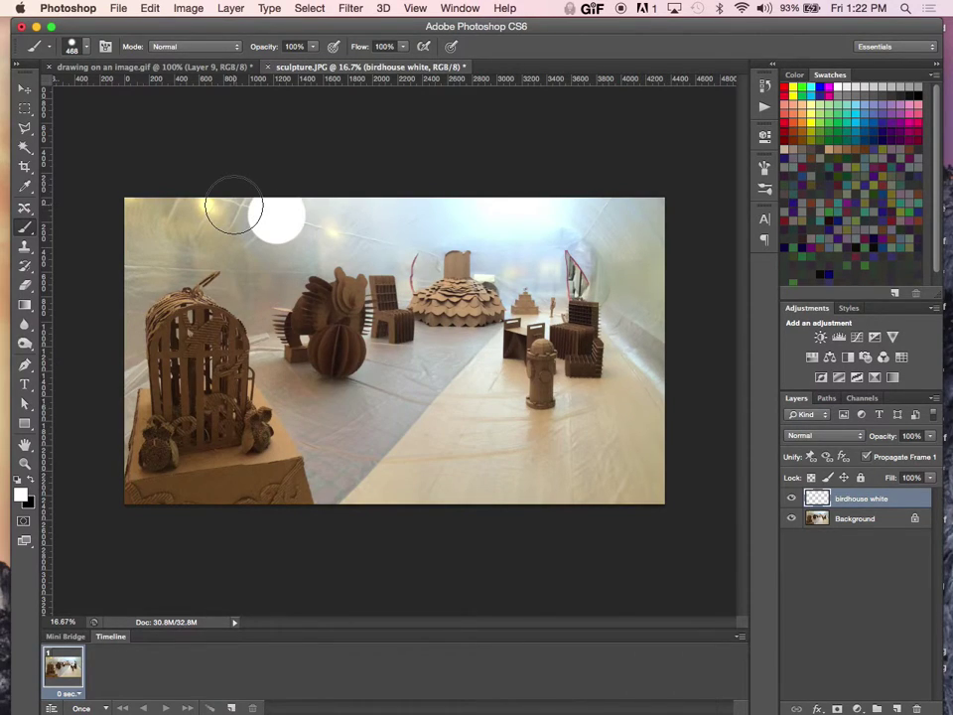
key("super+z")
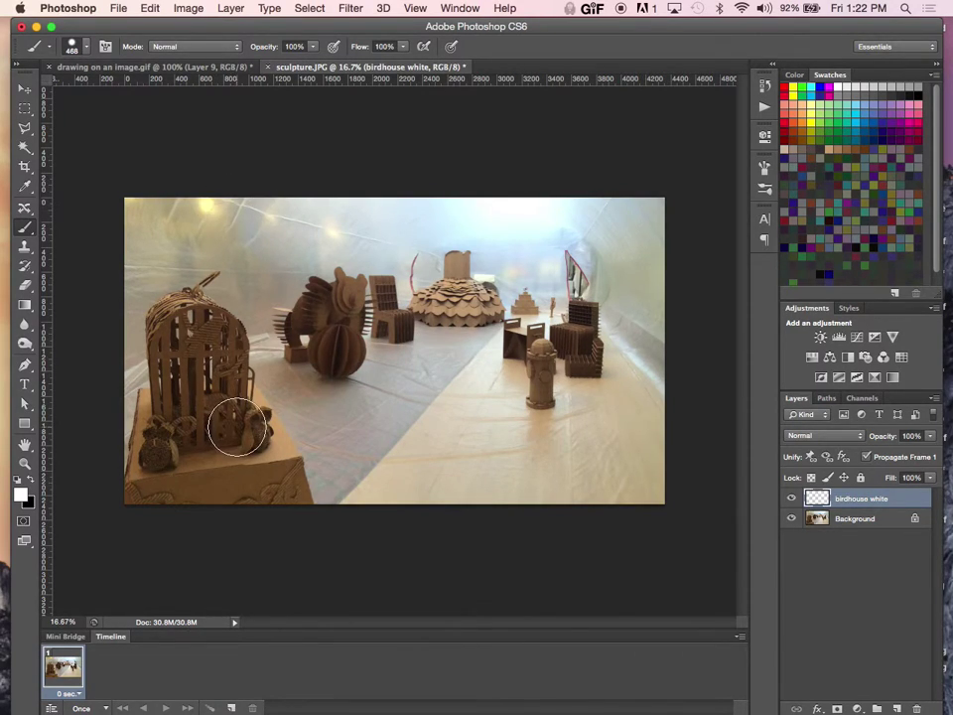
Set the brush size to 186 px and cover the birdhouse's body and left base figure with white paint
right_click(227, 355)
left_click_drag(369, 393, 357, 393)
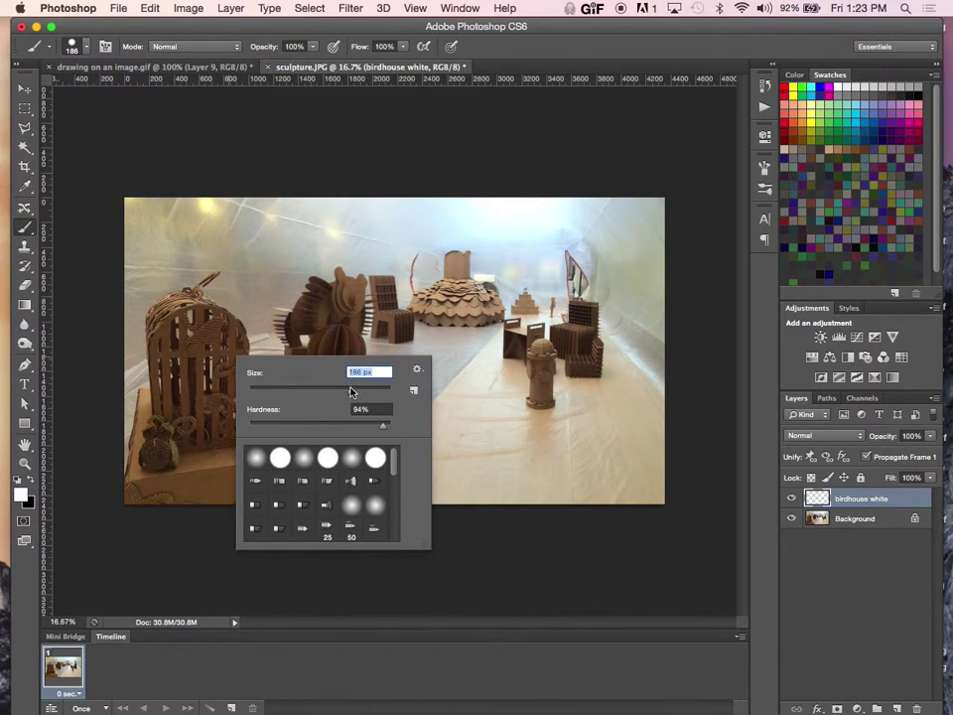
key("Return")
left_click_drag(238, 250, 212, 283)
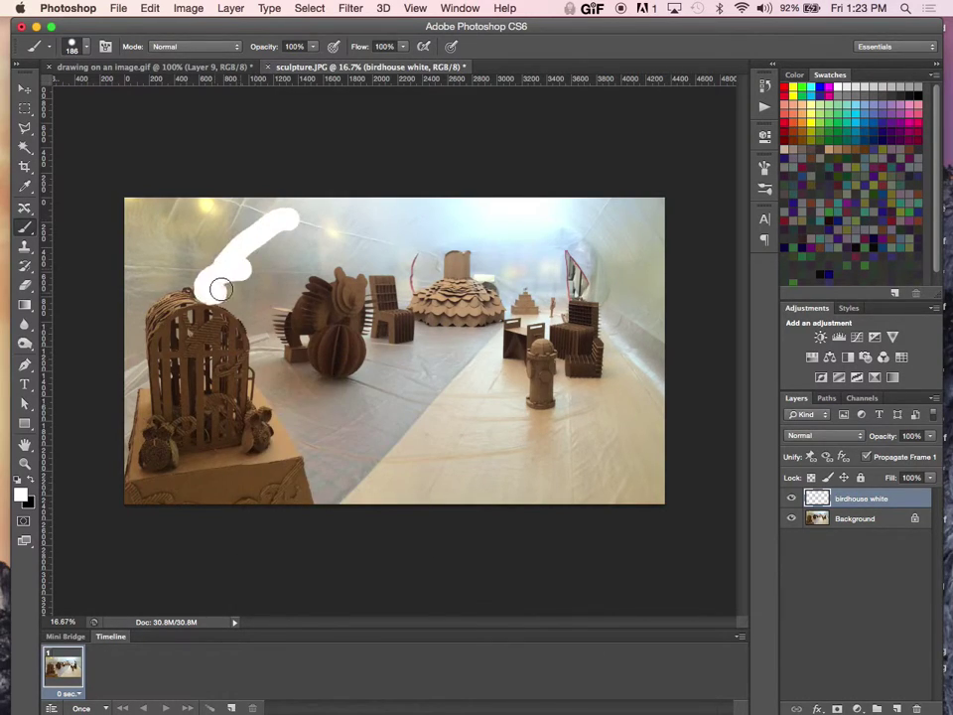
key("super+z")
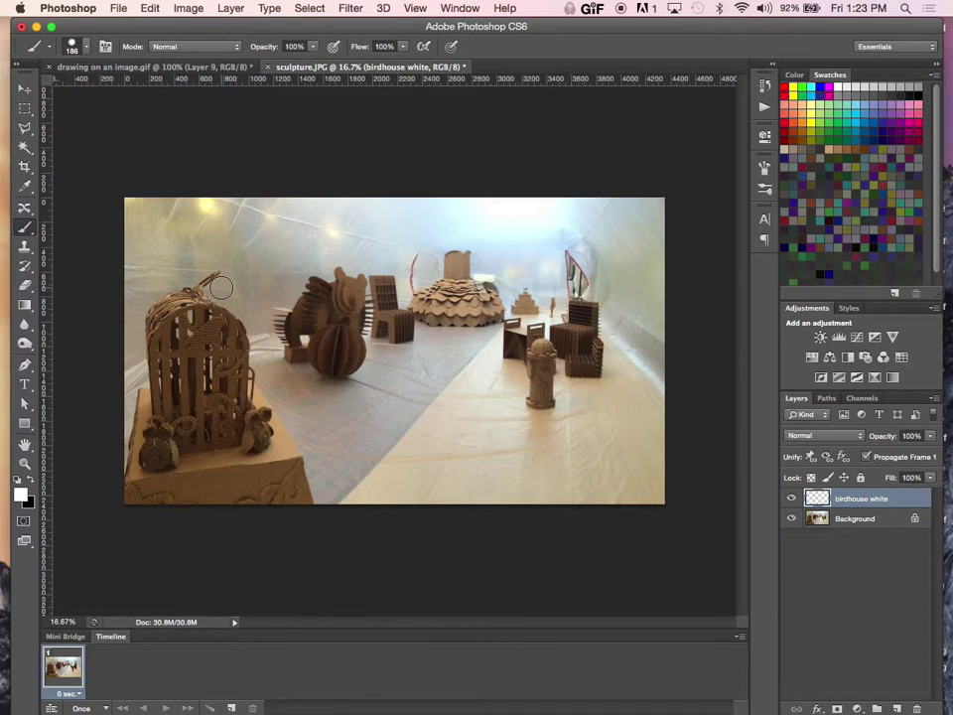
mouse_move(191, 377)
left_mouse_down()
mouse_move(189, 300)
mouse_move(161, 323)
mouse_move(158, 427)
mouse_move(182, 394)
mouse_move(175, 328)
mouse_move(163, 331)
mouse_move(157, 354)
mouse_move(166, 303)
mouse_move(188, 301)
mouse_move(228, 348)
mouse_move(218, 317)
mouse_move(190, 300)
mouse_move(226, 333)
mouse_move(234, 406)
mouse_move(238, 366)
mouse_move(230, 324)
mouse_move(211, 312)
mouse_move(213, 387)
mouse_move(206, 346)
mouse_move(204, 402)
mouse_move(199, 410)
mouse_move(184, 397)
mouse_move(161, 456)
left_mouse_up()
right_click(184, 418)
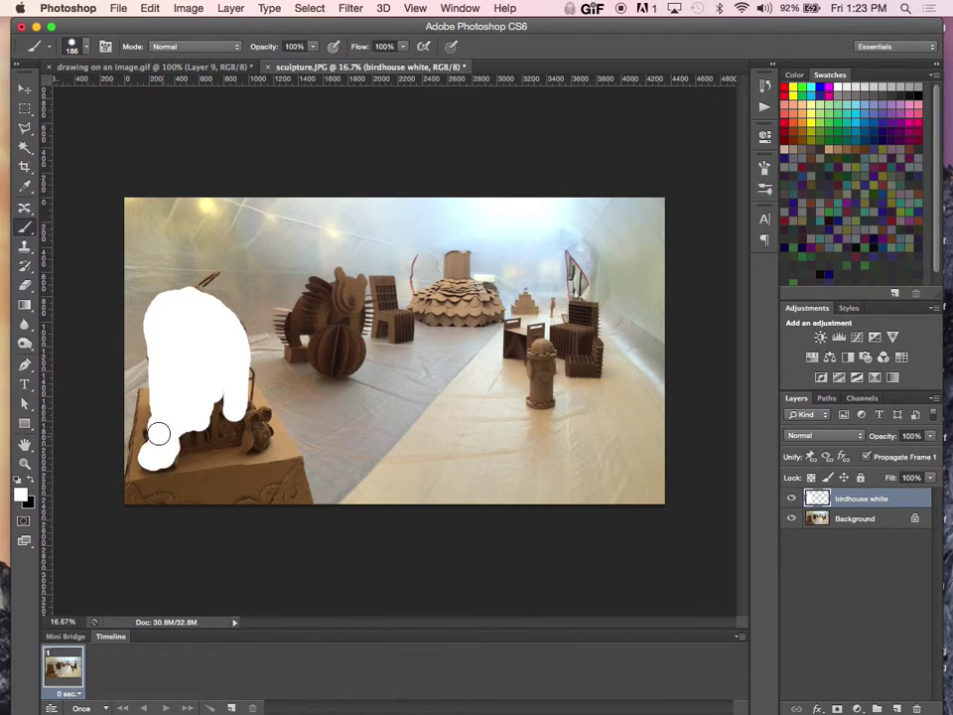
Paint stray white strokes beyond the birdhouse's right edge toward the bear, undoing one of them
left_click(275, 353)
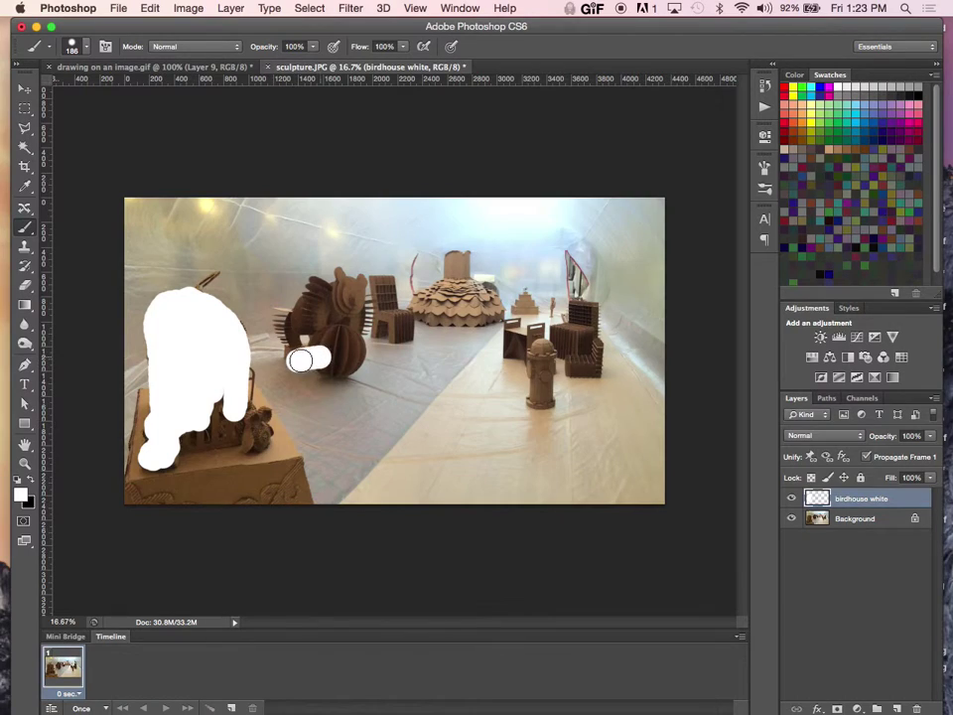
left_click_drag(250, 360, 234, 374)
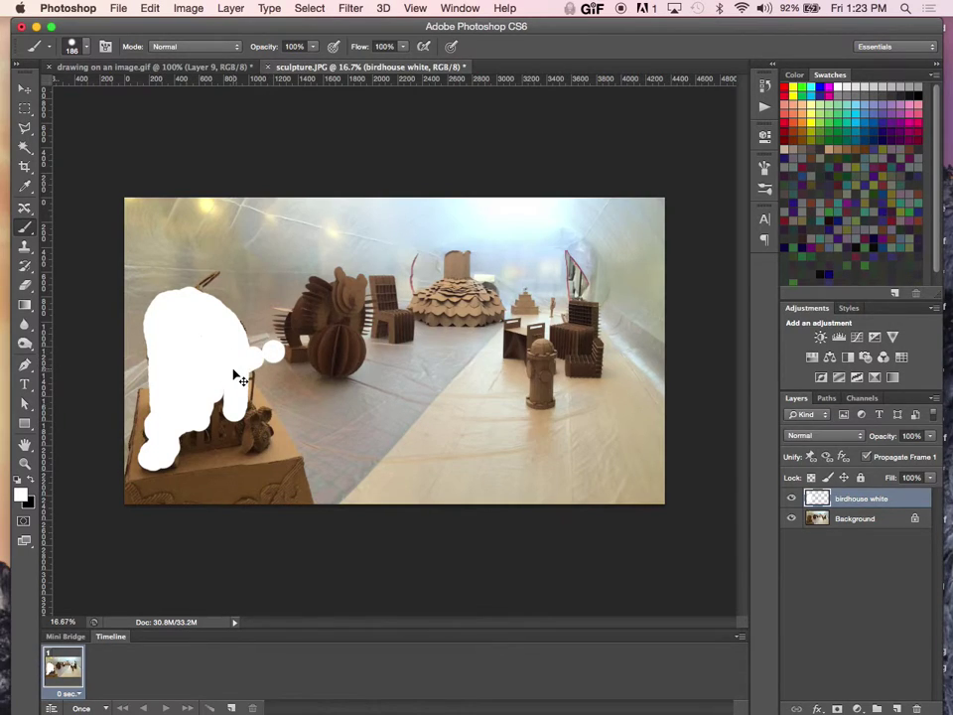
key("super+z")
left_click(240, 366)
Revert through the earlier Brush Tool history states to remove the stray white strokes beside the birdhouse
left_click(765, 87)
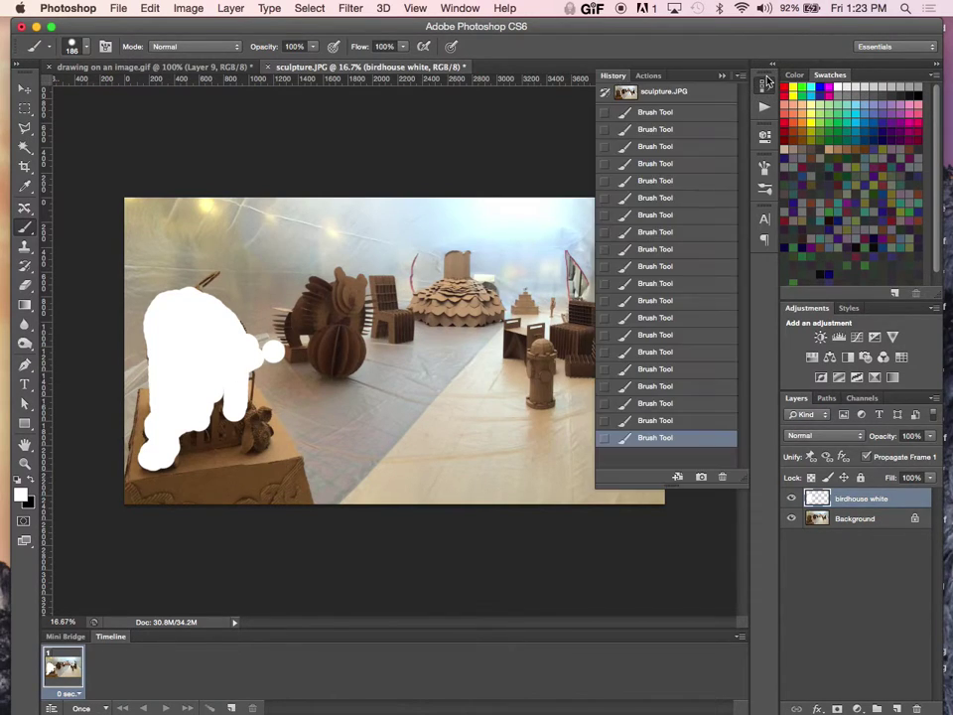
left_click(651, 421)
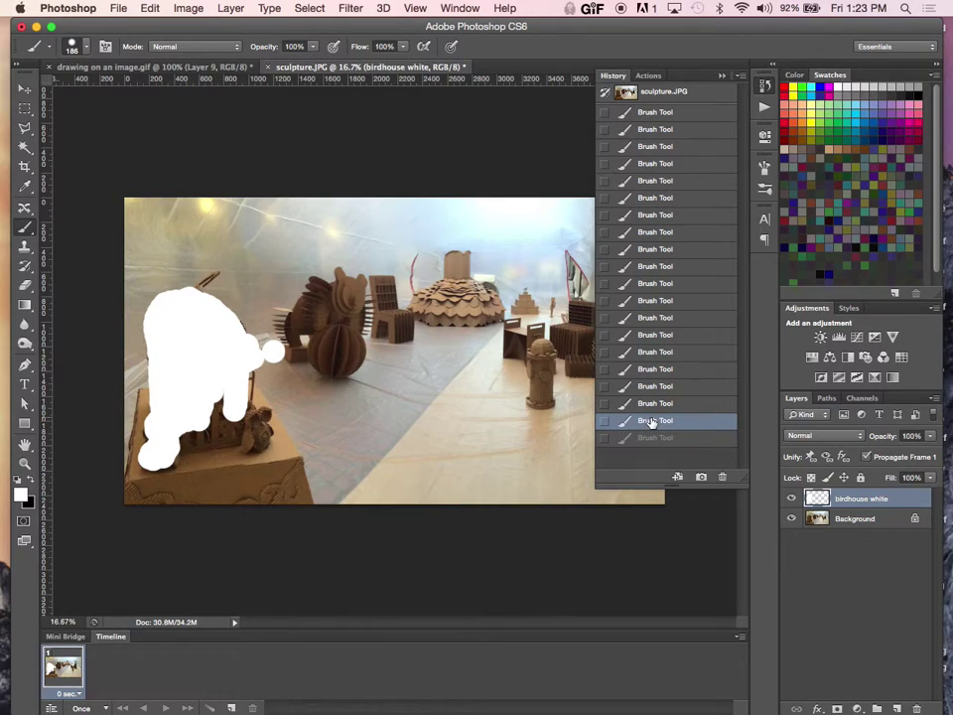
left_click(649, 404)
left_click(638, 387)
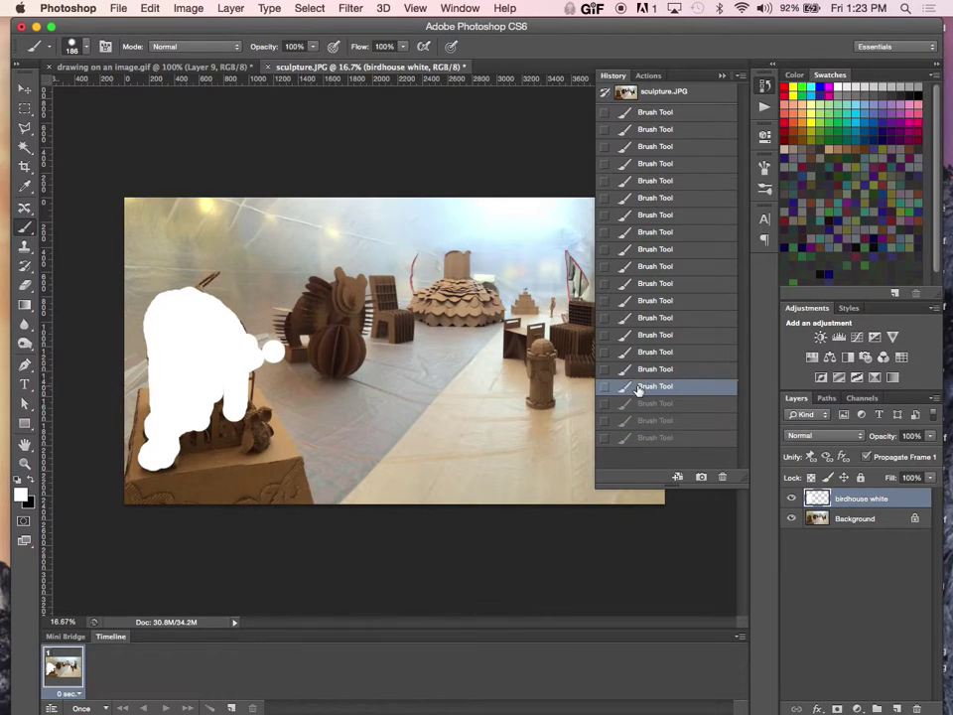
left_click(640, 371)
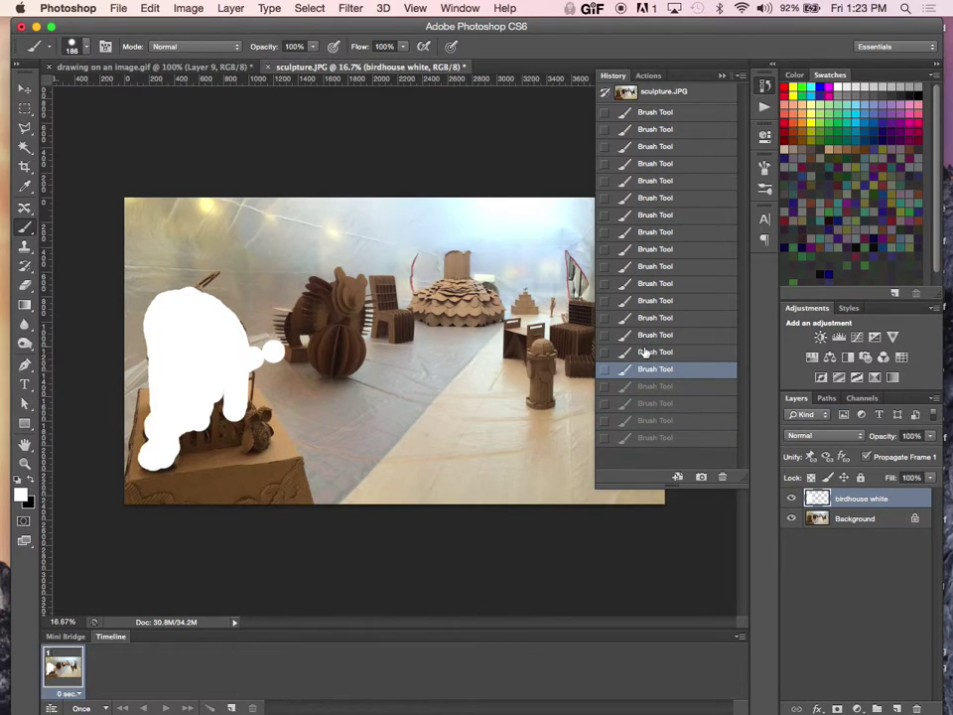
left_click(641, 336)
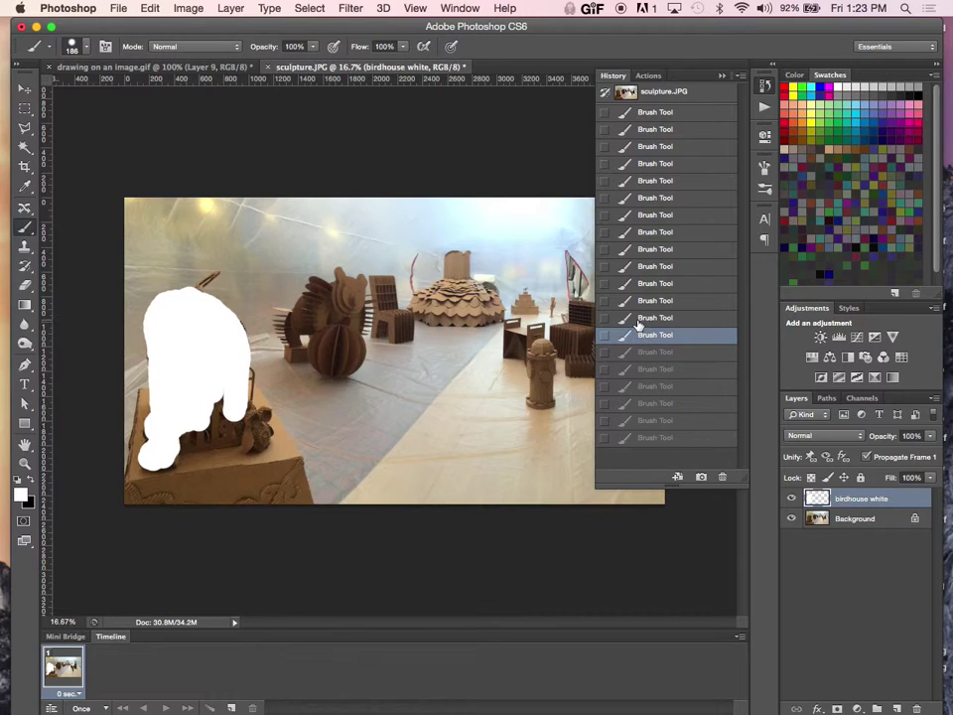
left_click(640, 319)
Cover the birdhouse's remaining lower part and right base figure with white, undoing one misplaced stroke
left_click(234, 386)
mouse_move(236, 385)
left_mouse_down()
mouse_move(240, 373)
mouse_move(240, 443)
mouse_move(242, 433)
left_mouse_up()
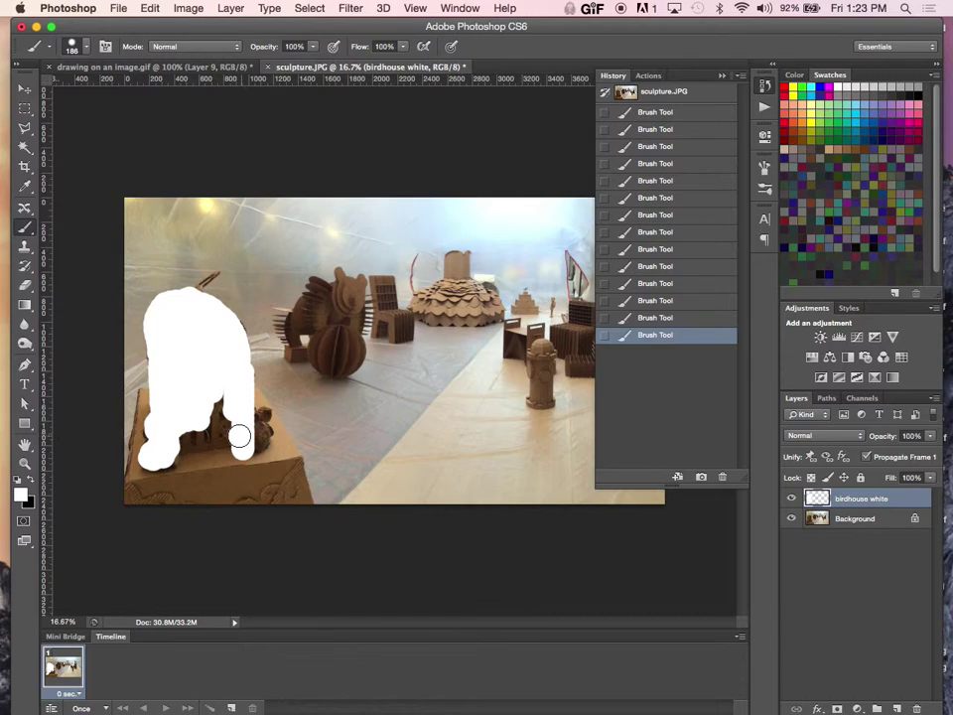
key("super+z")
mouse_move(234, 409)
left_mouse_down()
mouse_move(261, 427)
mouse_move(248, 447)
mouse_move(264, 419)
left_mouse_up()
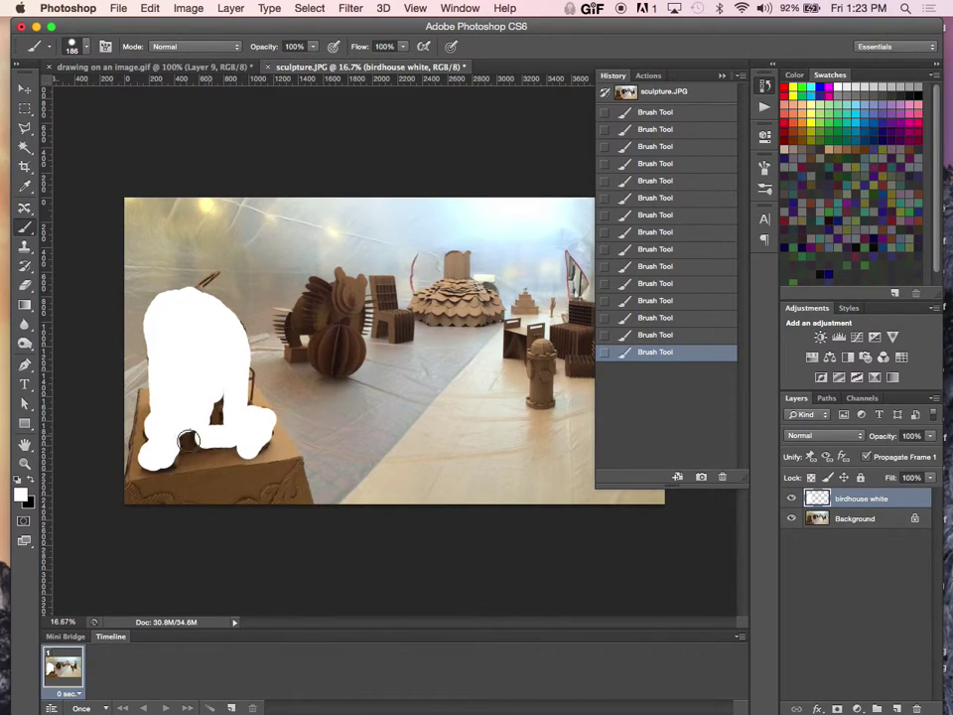
mouse_move(207, 396)
left_mouse_down()
mouse_move(208, 419)
mouse_move(220, 410)
left_mouse_up()
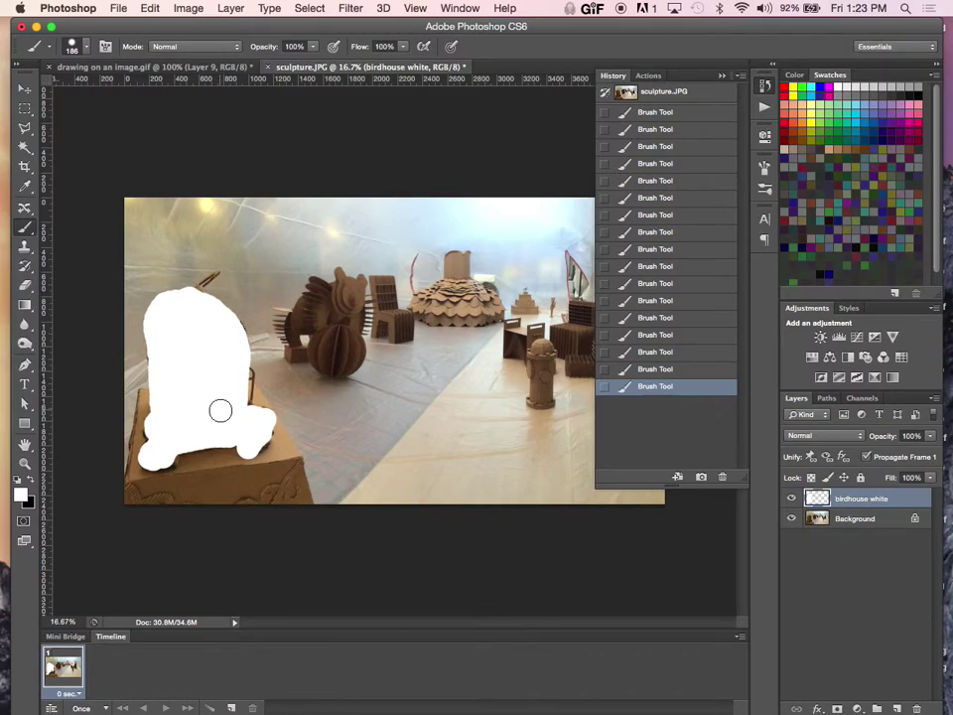
Create a new layer named "birdhouse blacklines1" above the "birdhouse white" layer
right_click(874, 502)
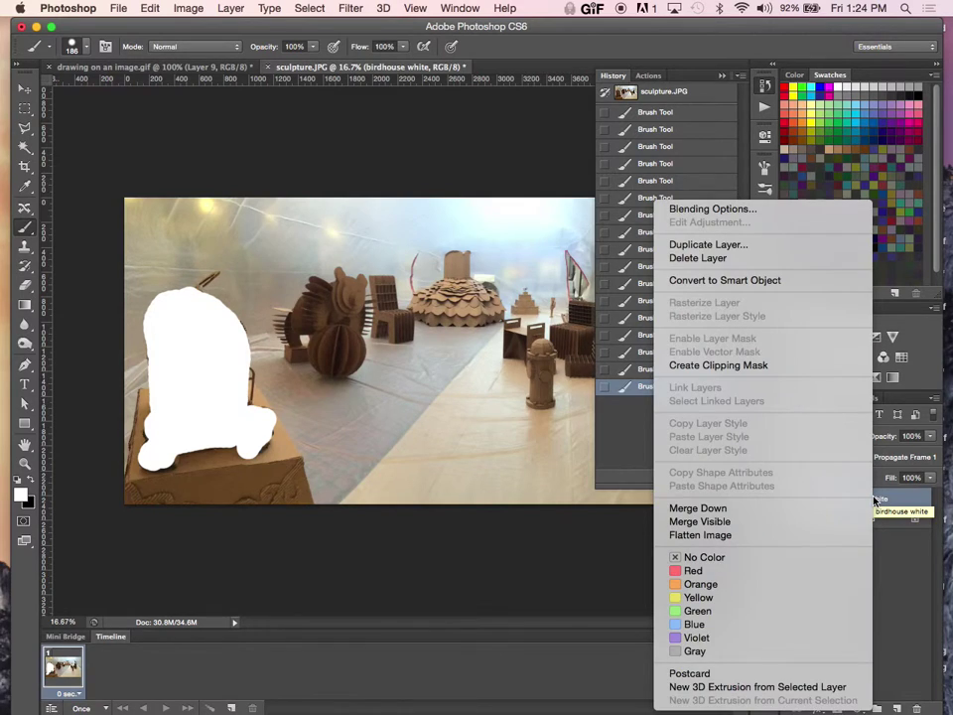
left_click(874, 501)
left_click(933, 397)
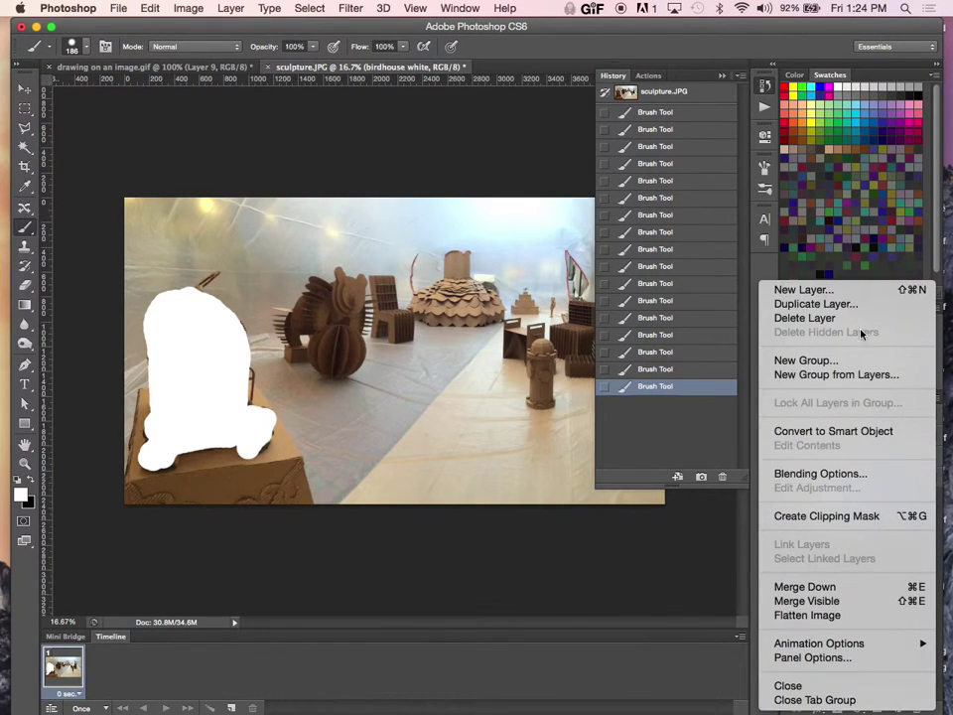
left_click(794, 290)
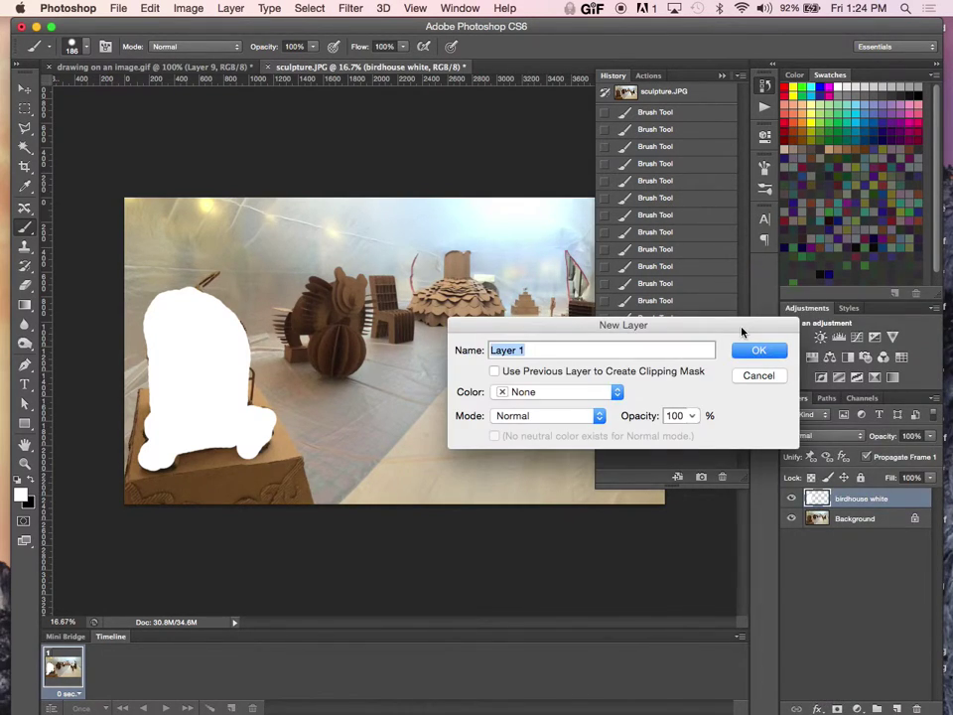
type("birdhouse blacklines1")
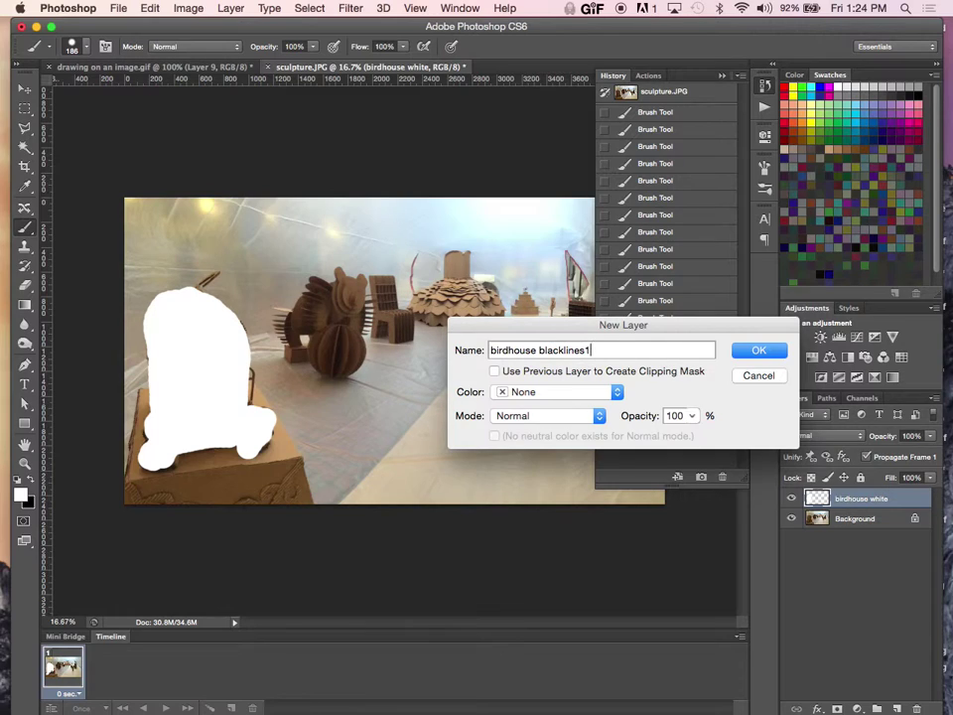
key("Return")
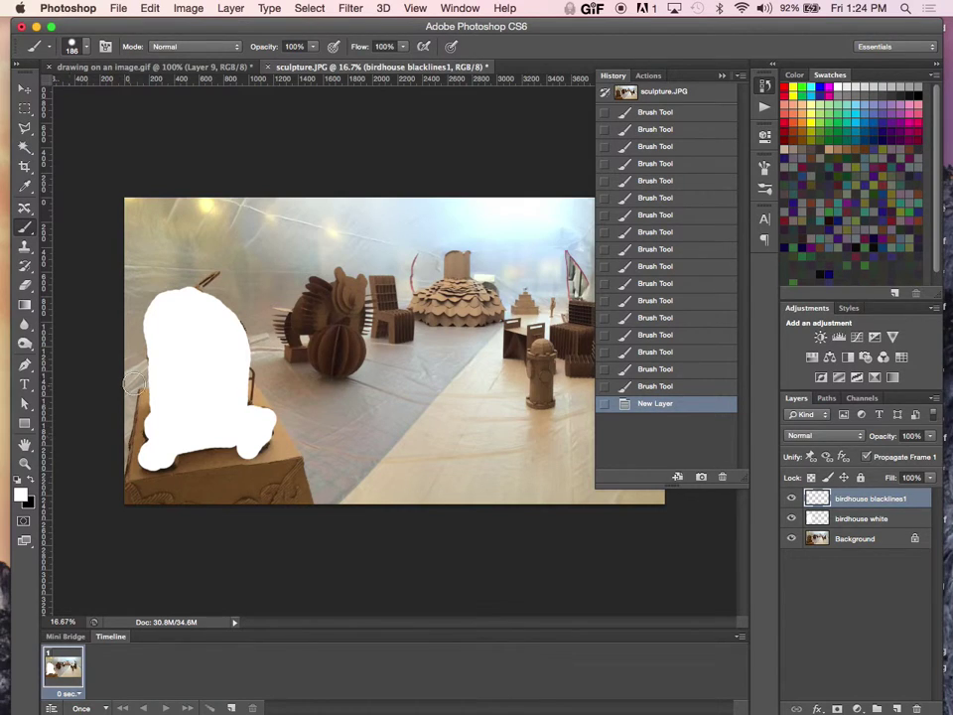
Swap the foreground color to black and set the brush size to 20 px for tracing the birdhouse
left_click(178, 381)
key("x")
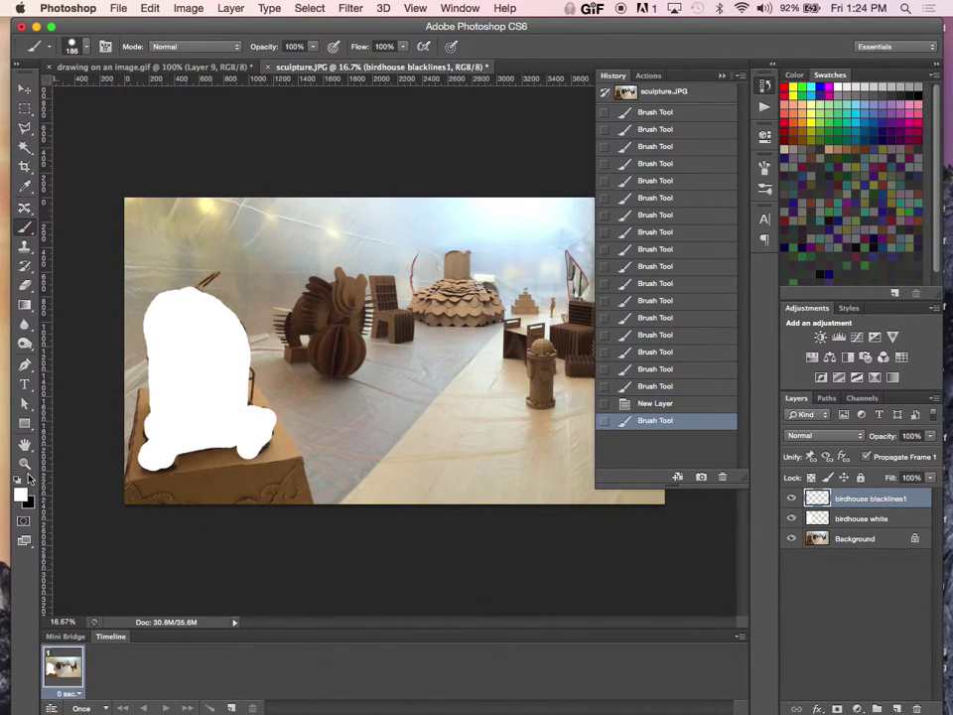
key("super+space")
type("quick")
key("super+space")
scroll(200, 357, "up", 2)
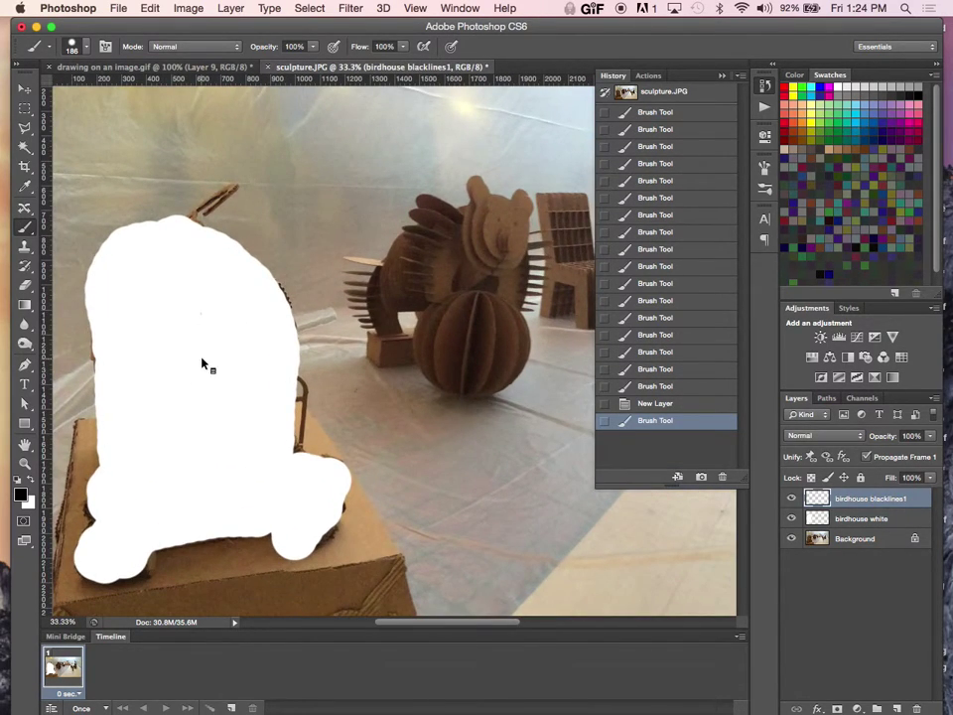
right_click(203, 363)
mouse_move(318, 395)
left_mouse_down()
mouse_move(228, 393)
mouse_move(235, 393)
left_mouse_up()
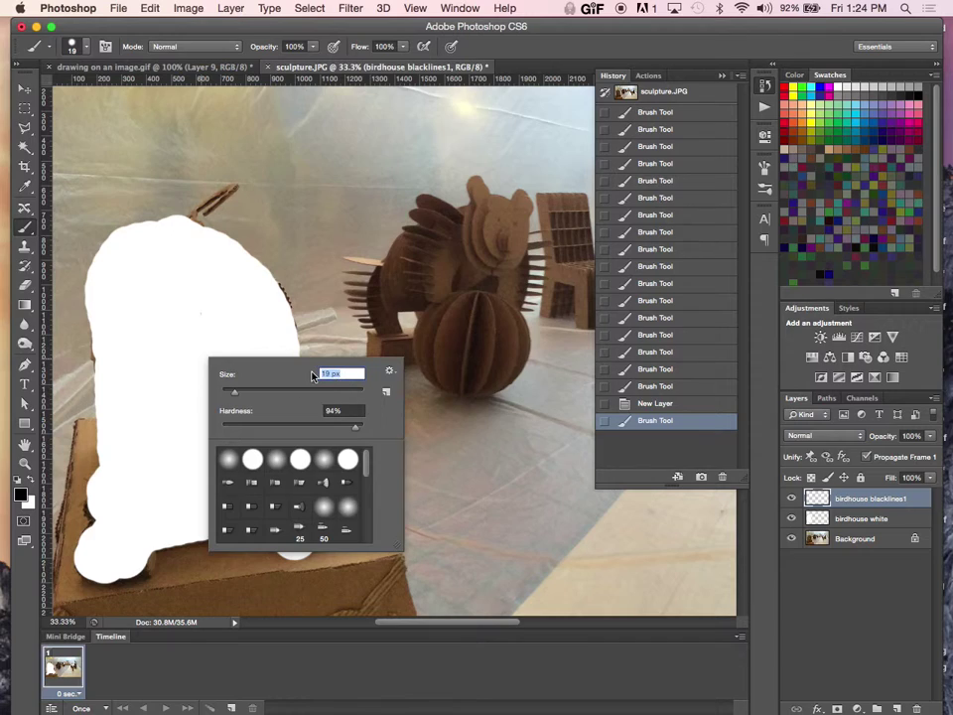
type("20")
Hide the "birdhouse white" layer and trace the birdhouse's bars and openings with black strokes on "birdhouse blacklines1"
left_click(791, 518)
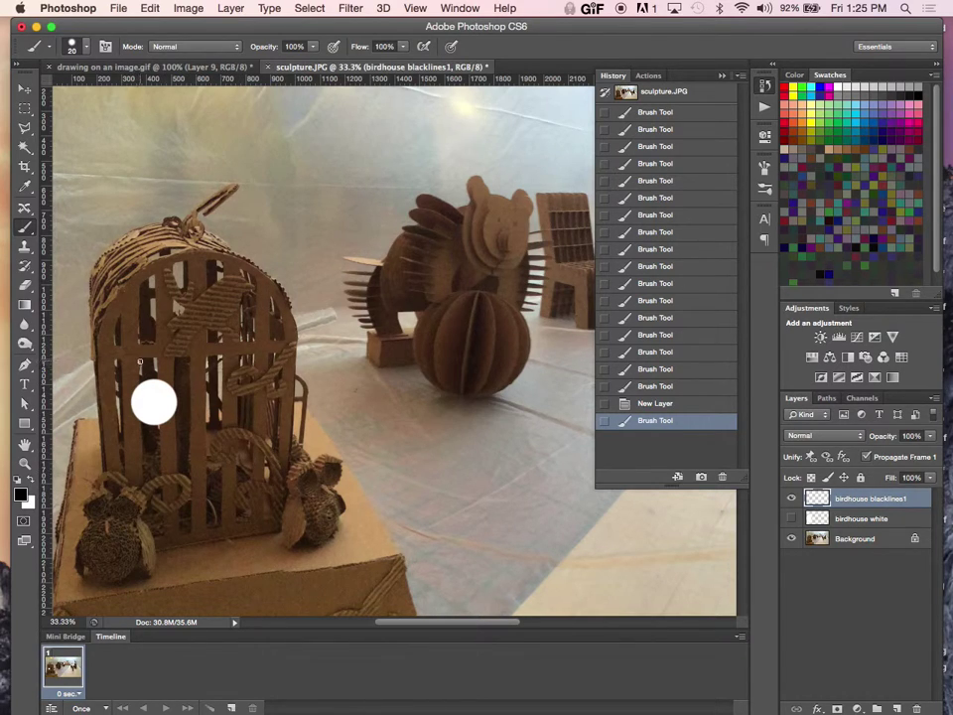
mouse_move(140, 360)
left_mouse_down()
mouse_move(156, 416)
mouse_move(176, 540)
mouse_move(148, 539)
mouse_move(144, 387)
left_mouse_up()
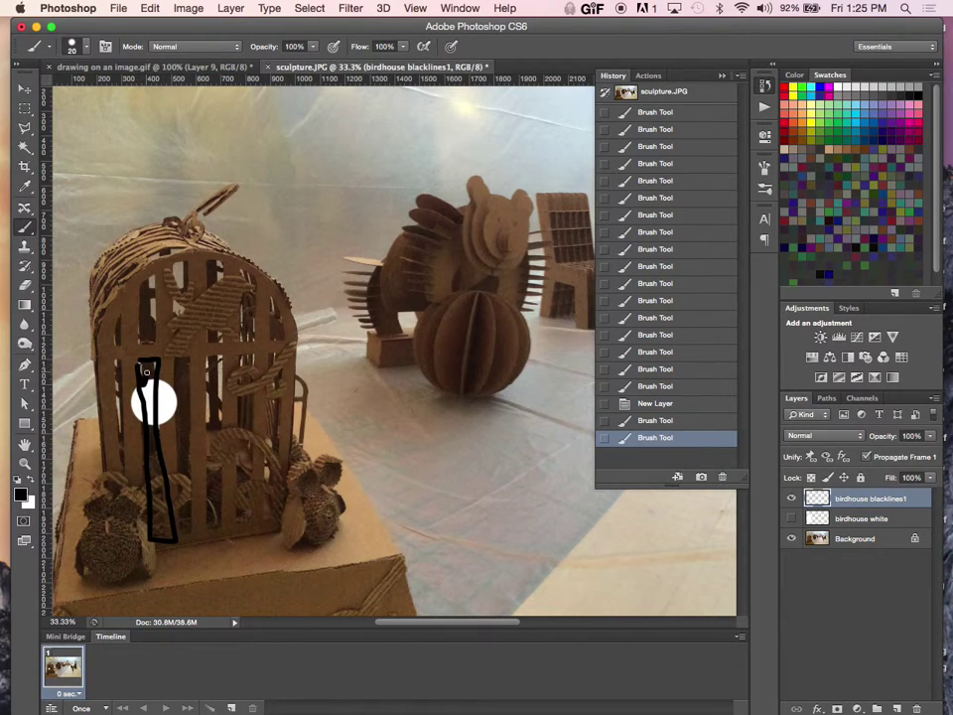
mouse_move(218, 443)
left_mouse_down()
mouse_move(222, 356)
mouse_move(212, 357)
mouse_move(200, 469)
left_mouse_up()
left_click(217, 450)
left_click_drag(263, 358, 254, 366)
left_click(250, 368)
left_click(227, 416)
left_click(223, 429)
left_click(224, 436)
mouse_move(225, 436)
left_mouse_down()
mouse_move(214, 452)
mouse_move(211, 528)
left_mouse_up()
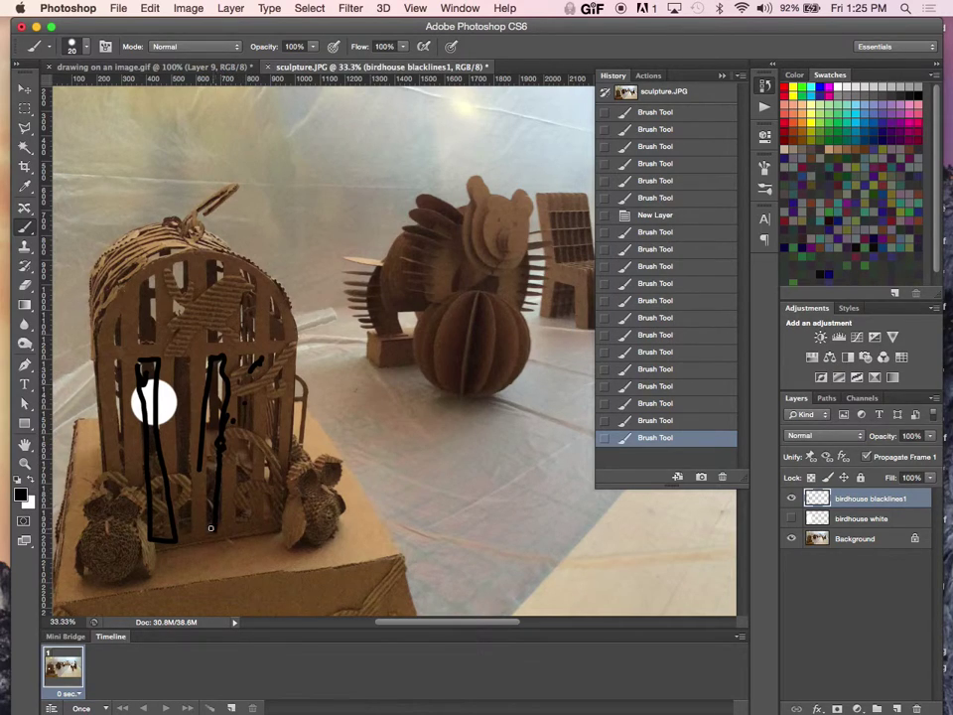
left_click_drag(217, 377, 216, 466)
mouse_move(181, 276)
left_mouse_down()
mouse_move(175, 324)
mouse_move(177, 292)
left_mouse_up()
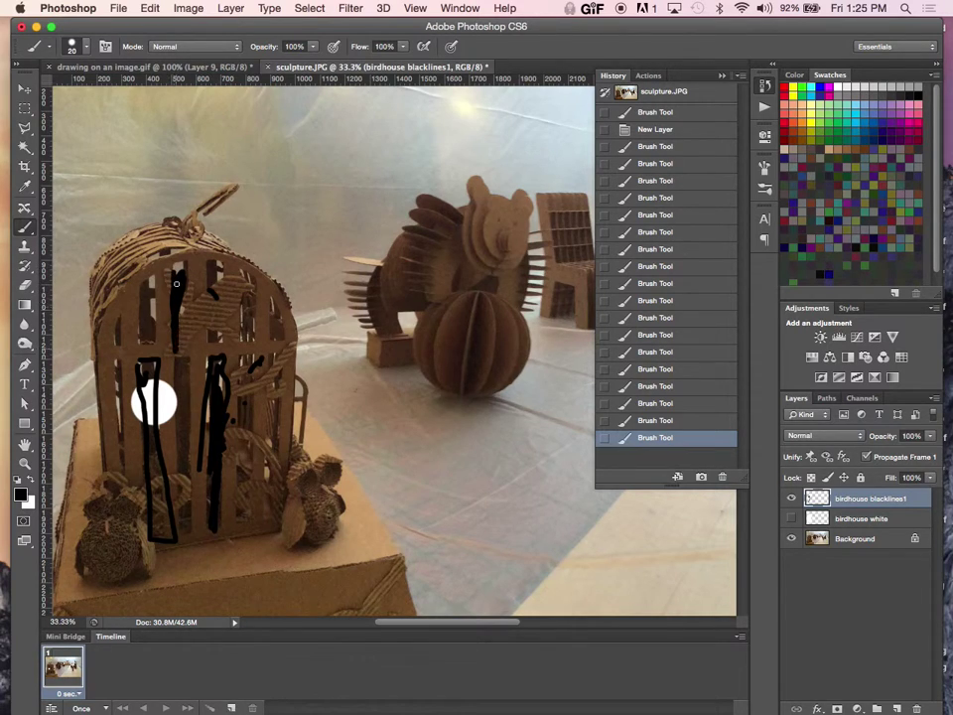
mouse_move(185, 254)
left_mouse_down()
mouse_move(180, 288)
mouse_move(144, 342)
mouse_move(151, 273)
mouse_move(150, 321)
left_mouse_up()
left_click_drag(154, 402, 154, 402)
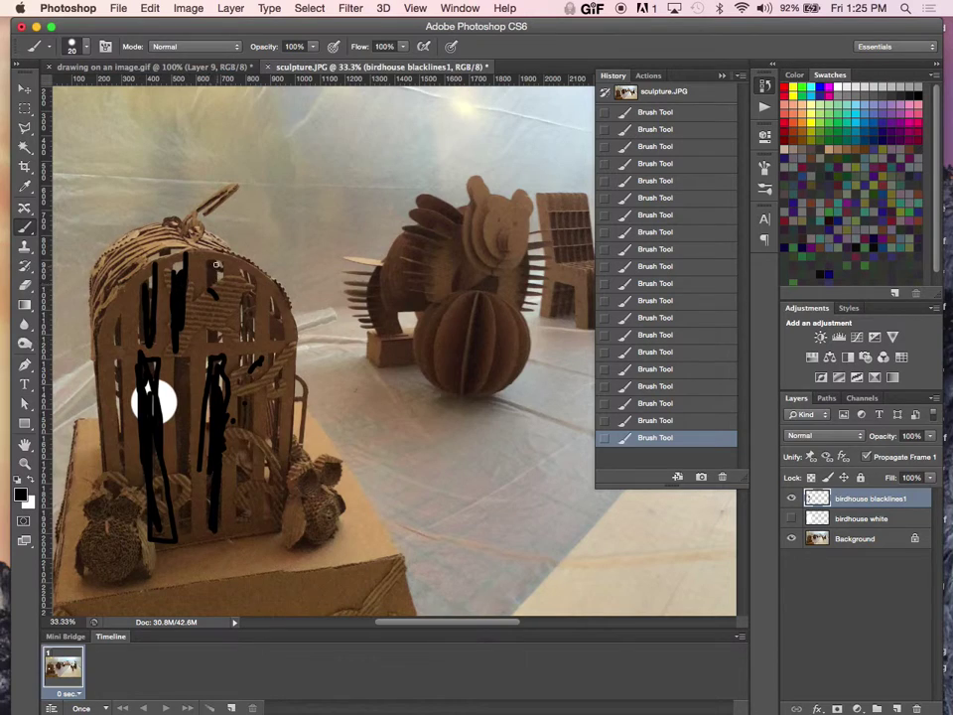
Outline the birdhouse's arched front and trace the two small figures at its base in black
mouse_move(192, 247)
left_mouse_down()
mouse_move(120, 285)
mouse_move(94, 328)
mouse_move(115, 477)
left_mouse_up()
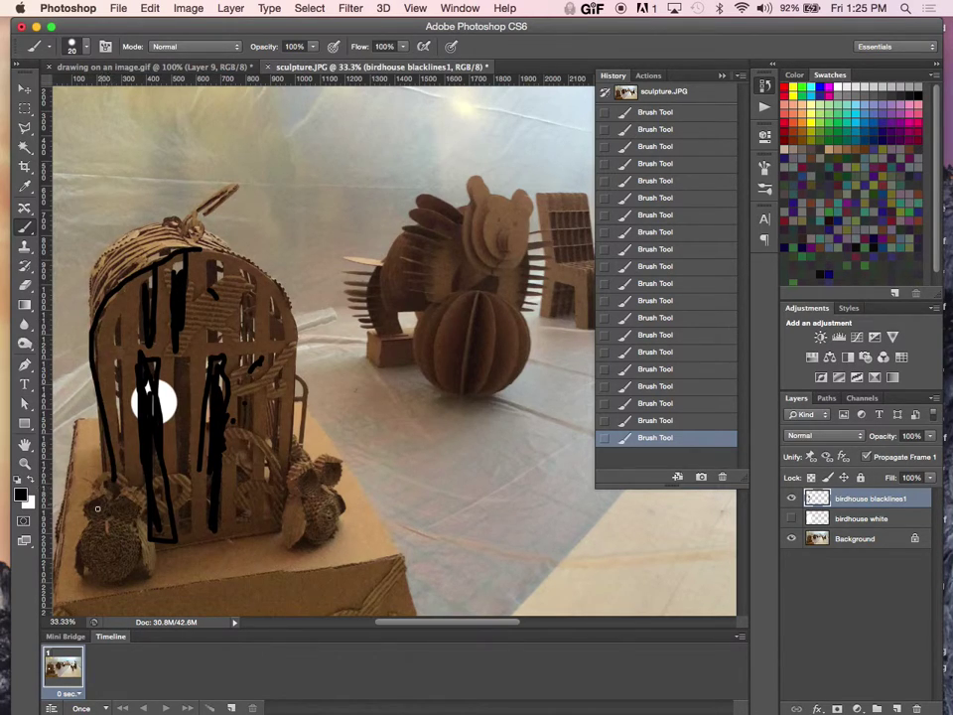
mouse_move(85, 510)
left_mouse_down()
mouse_move(140, 501)
mouse_move(114, 513)
mouse_move(135, 510)
mouse_move(130, 494)
mouse_move(123, 513)
mouse_move(132, 512)
mouse_move(118, 510)
mouse_move(103, 572)
mouse_move(124, 544)
mouse_move(91, 542)
mouse_move(118, 559)
mouse_move(114, 538)
mouse_move(108, 577)
mouse_move(121, 541)
mouse_move(90, 541)
mouse_move(125, 535)
left_mouse_up()
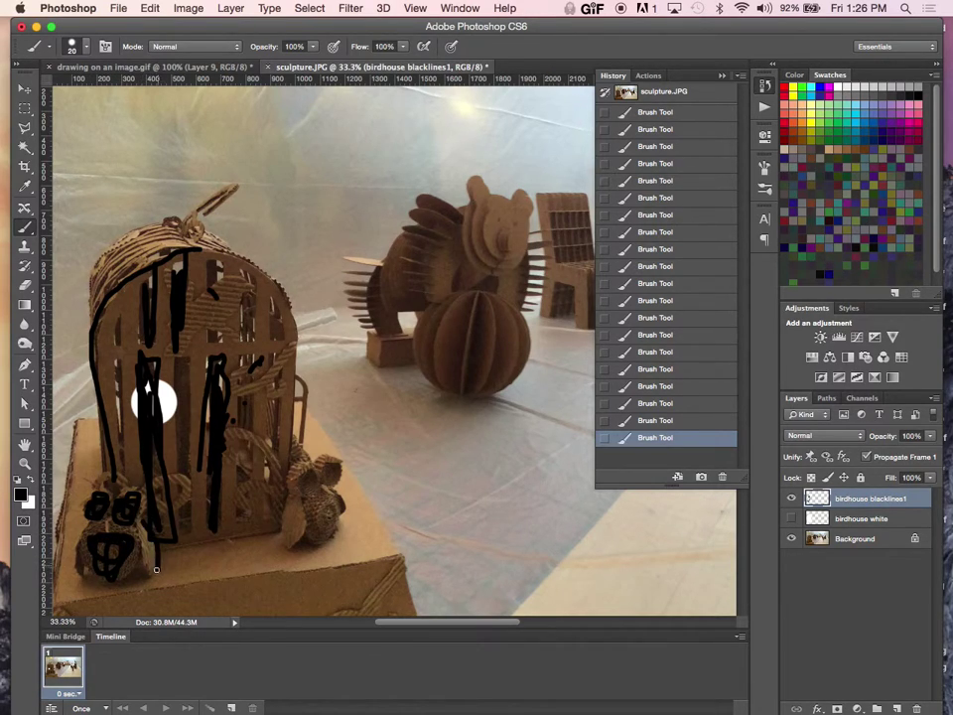
mouse_move(76, 581)
left_mouse_down()
mouse_move(78, 542)
mouse_move(81, 506)
left_mouse_up()
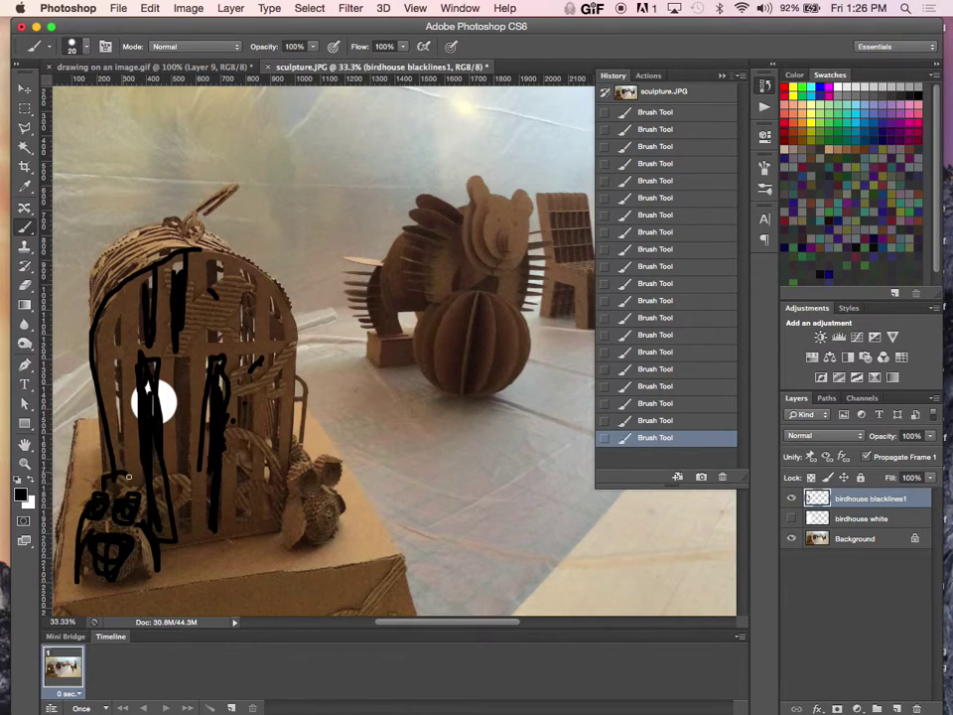
mouse_move(333, 463)
left_mouse_down()
mouse_move(302, 493)
mouse_move(314, 472)
mouse_move(320, 534)
mouse_move(328, 507)
mouse_move(319, 525)
mouse_move(317, 494)
mouse_move(286, 545)
mouse_move(294, 487)
mouse_move(335, 456)
left_mouse_up()
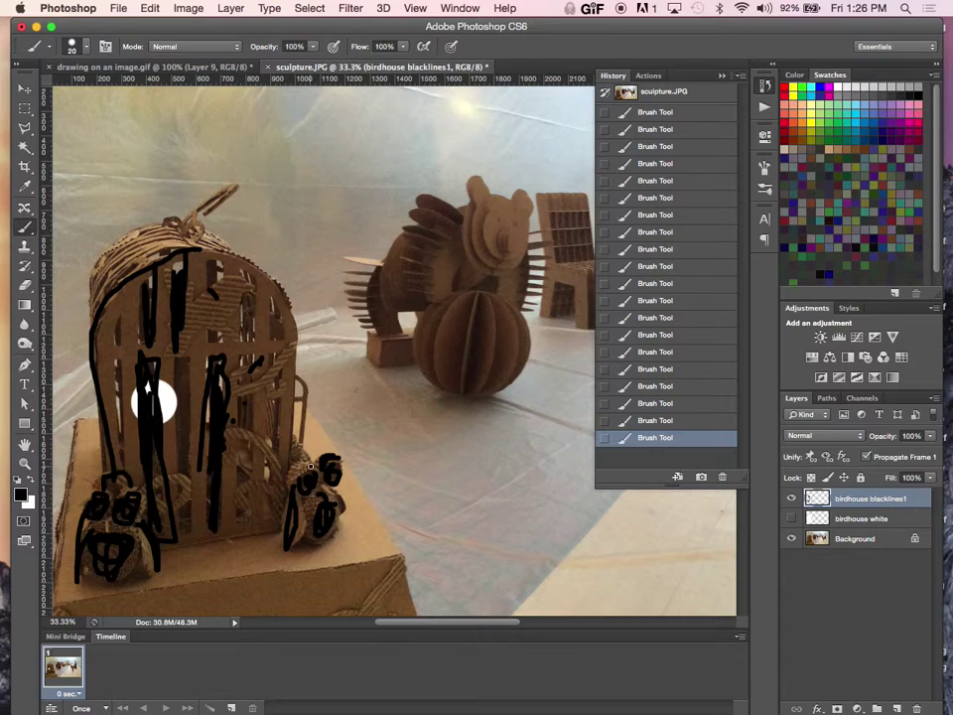
left_click_drag(338, 500, 345, 515)
mouse_move(198, 248)
left_mouse_down()
mouse_move(265, 271)
mouse_move(299, 312)
mouse_move(304, 383)
mouse_move(292, 463)
left_mouse_up()
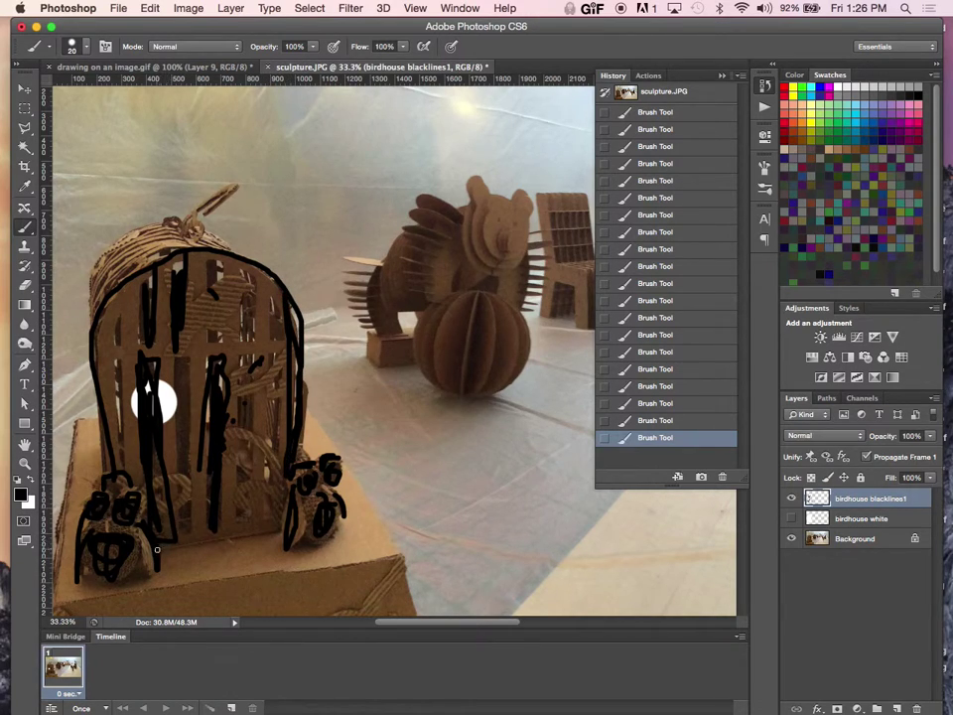
Draw the birdhouse's bottom edge and outline and hatch its curved roof with black strokes on "birdhouse blacklines1"
mouse_move(156, 549)
left_mouse_down()
mouse_move(288, 533)
mouse_move(169, 553)
mouse_move(268, 536)
left_mouse_up()
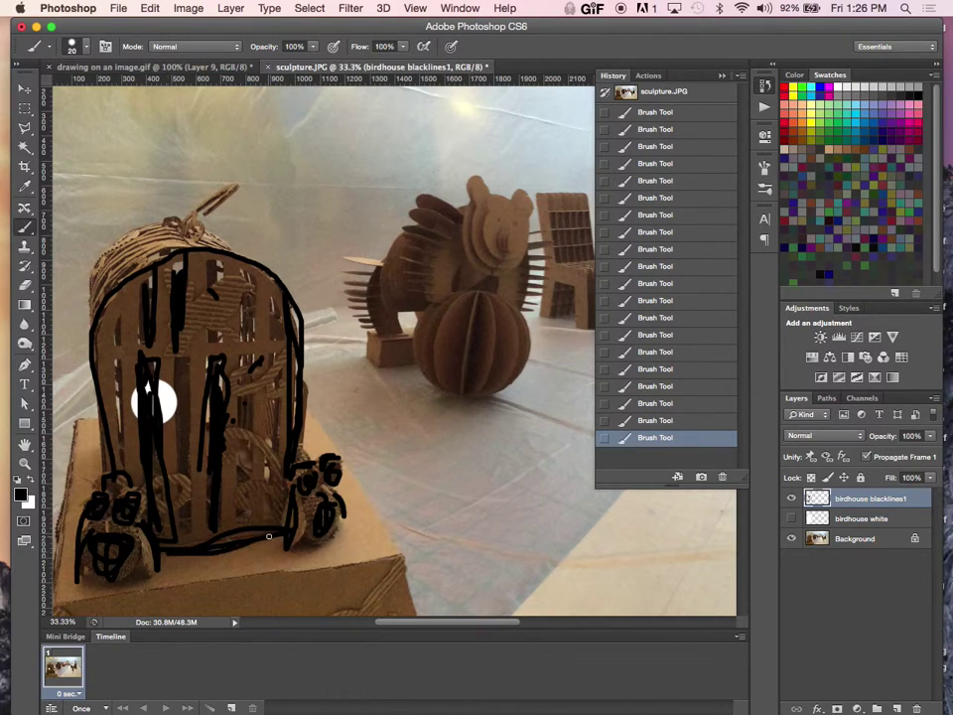
mouse_move(264, 263)
left_mouse_down()
mouse_move(203, 236)
mouse_move(139, 233)
mouse_move(106, 260)
mouse_move(90, 315)
mouse_move(88, 291)
mouse_move(135, 240)
mouse_move(214, 228)
left_mouse_up()
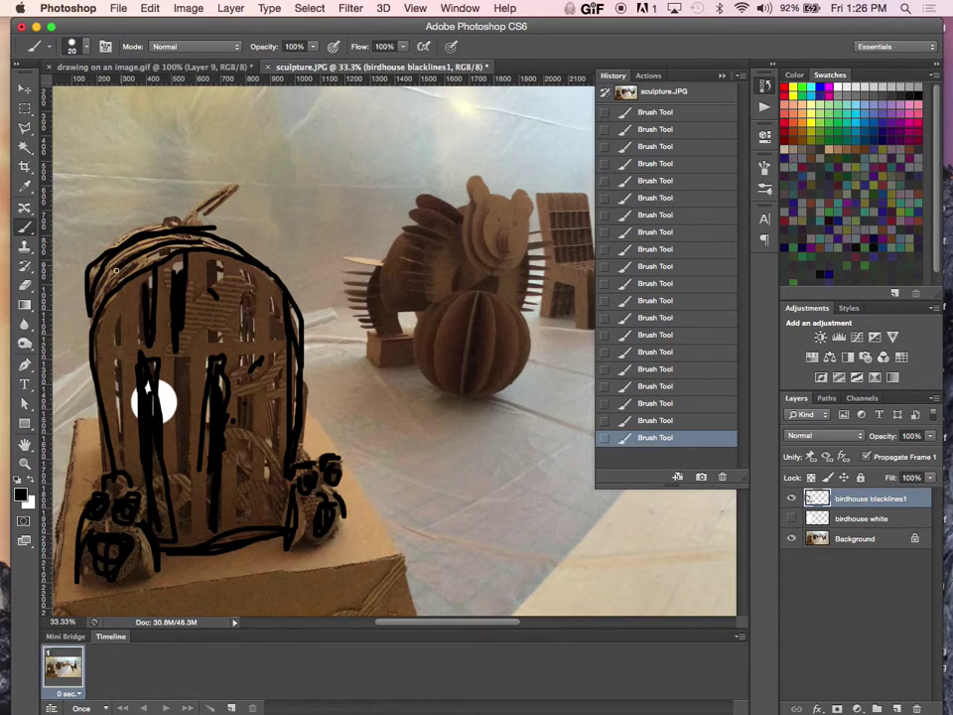
mouse_move(113, 282)
left_mouse_down()
mouse_move(215, 248)
mouse_move(177, 249)
mouse_move(122, 282)
mouse_move(240, 244)
left_mouse_up()
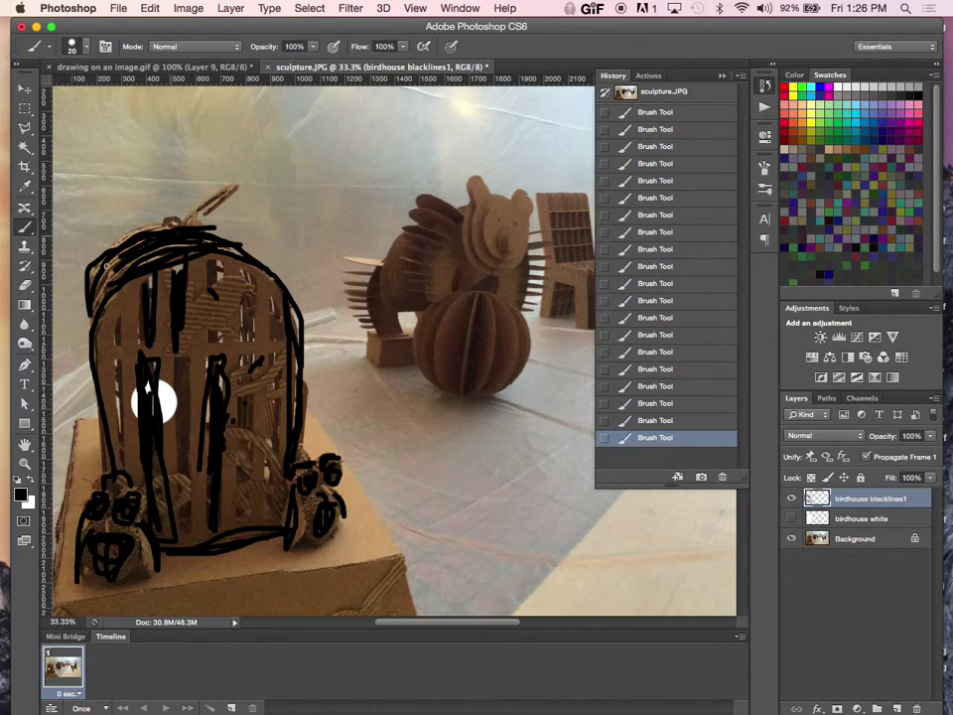
left_click_drag(95, 253, 256, 254)
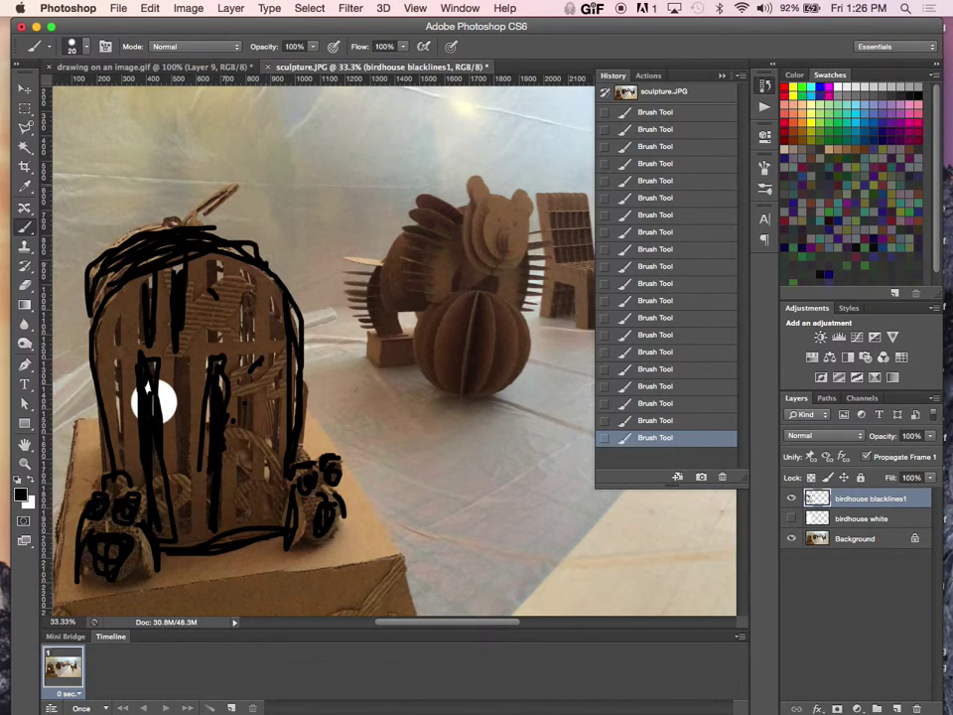
Erase the stray black marks along the roof's right-hand edge with an 86 px eraser
left_click(26, 285)
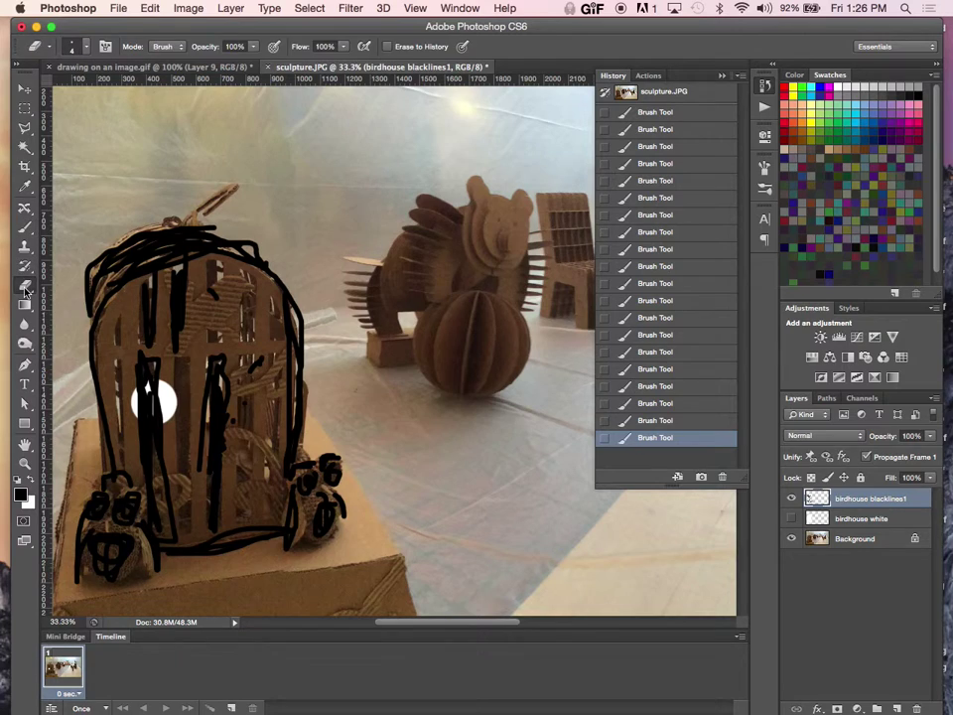
left_click(267, 250)
right_click(264, 248)
left_click(337, 276)
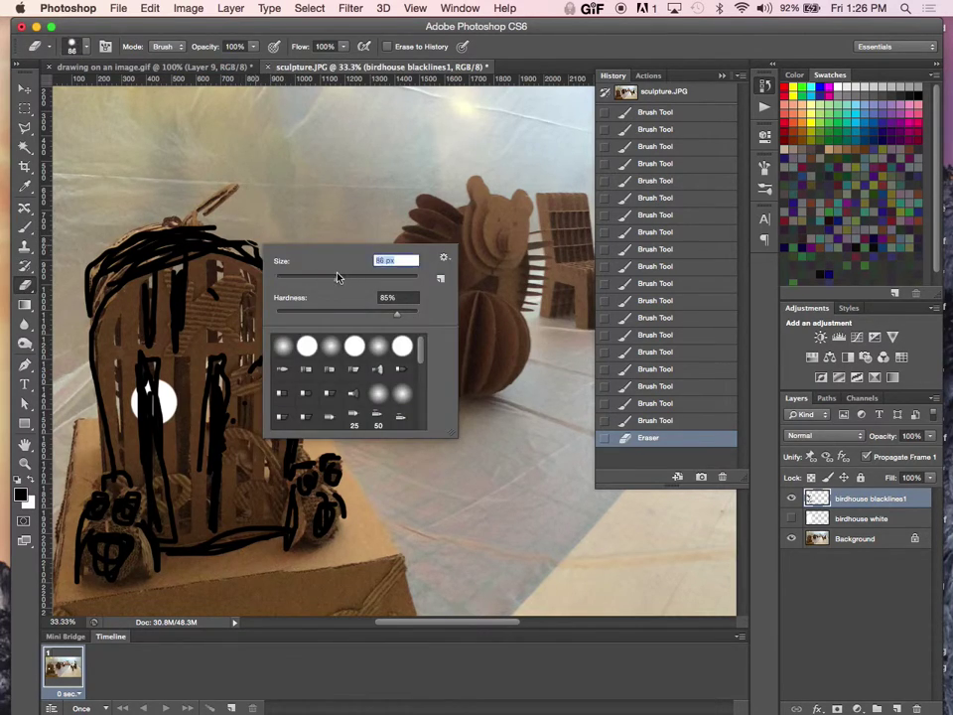
left_click(245, 220)
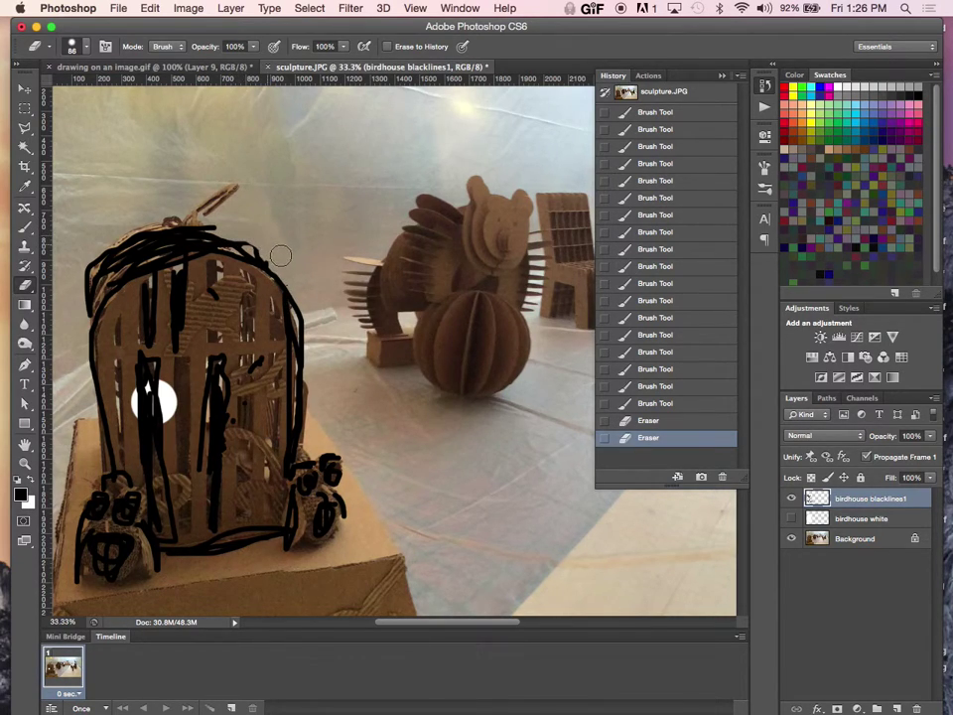
left_click_drag(228, 231, 168, 213)
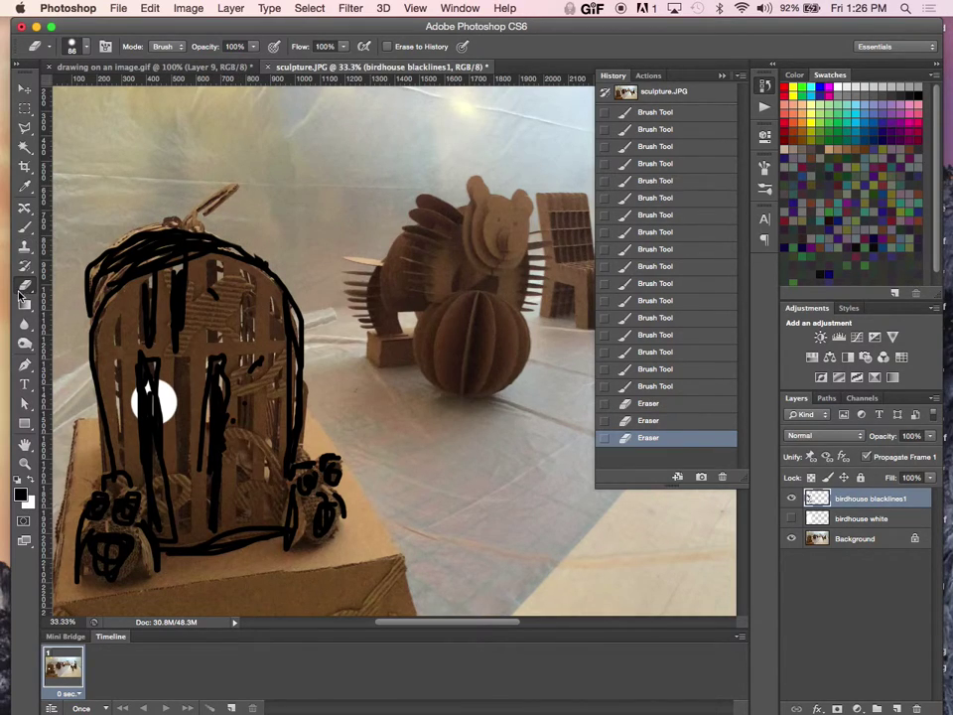
Touch up the roof hatching with the black brush and check the drawing with the "birdhouse white" layer shown and hidden
key("b")
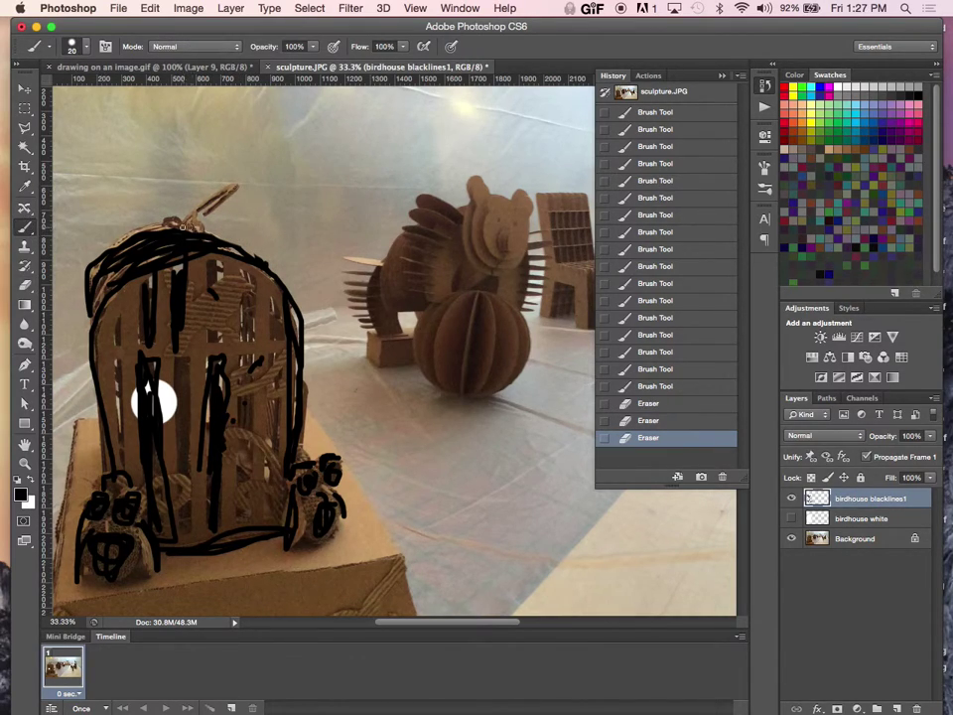
mouse_move(127, 168)
left_mouse_down()
mouse_move(71, 195)
mouse_move(65, 223)
mouse_move(84, 206)
left_mouse_up()
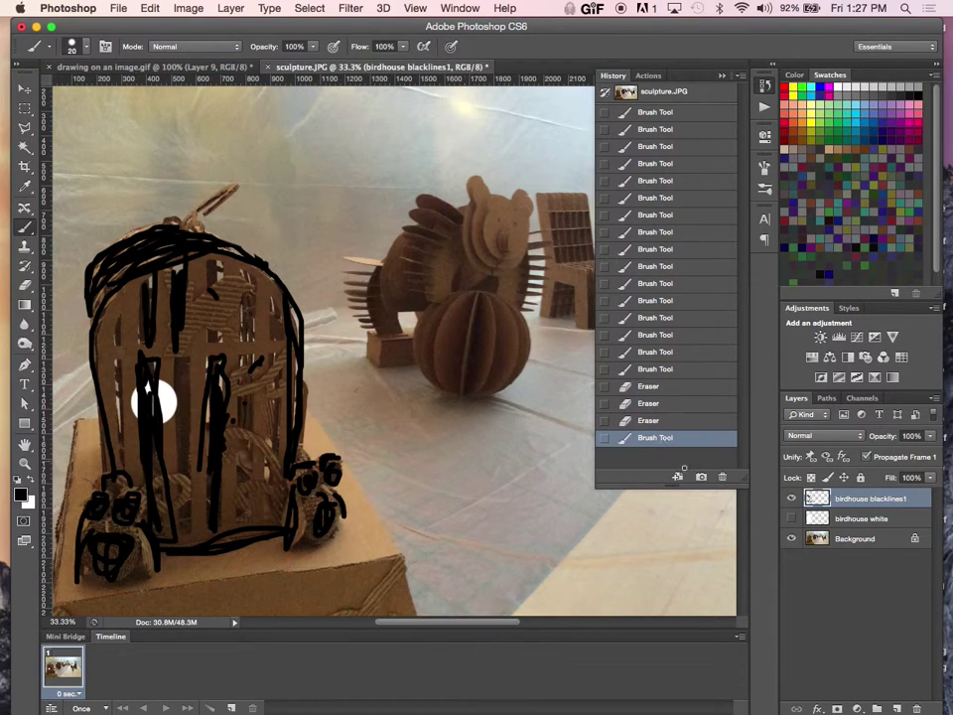
left_click(791, 518)
left_click(791, 518)
left_click(791, 518)
left_click(791, 518)
Trace the remaining vertical gaps between the birdhouse's bars with black strokes on "birdhouse blacklines1"
left_click_drag(246, 399, 246, 471)
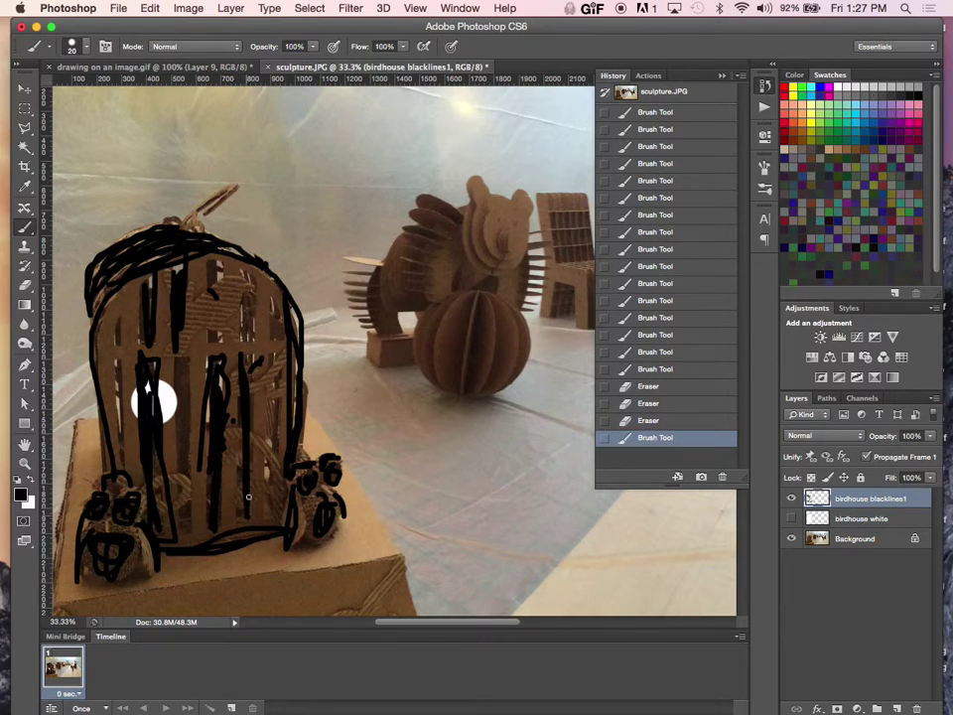
left_click_drag(215, 357, 224, 466)
mouse_move(219, 265)
left_mouse_down()
mouse_move(218, 338)
mouse_move(211, 269)
mouse_move(213, 334)
left_mouse_up()
left_click_drag(208, 281, 199, 377)
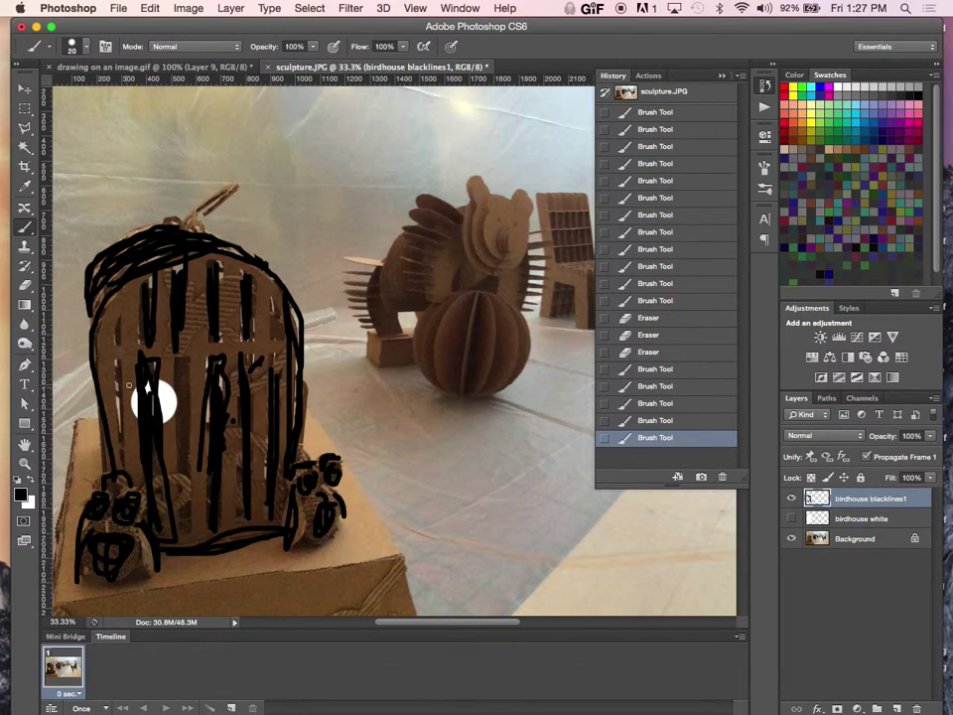
mouse_move(116, 375)
left_mouse_down()
mouse_move(120, 482)
mouse_move(125, 391)
mouse_move(121, 461)
left_mouse_up()
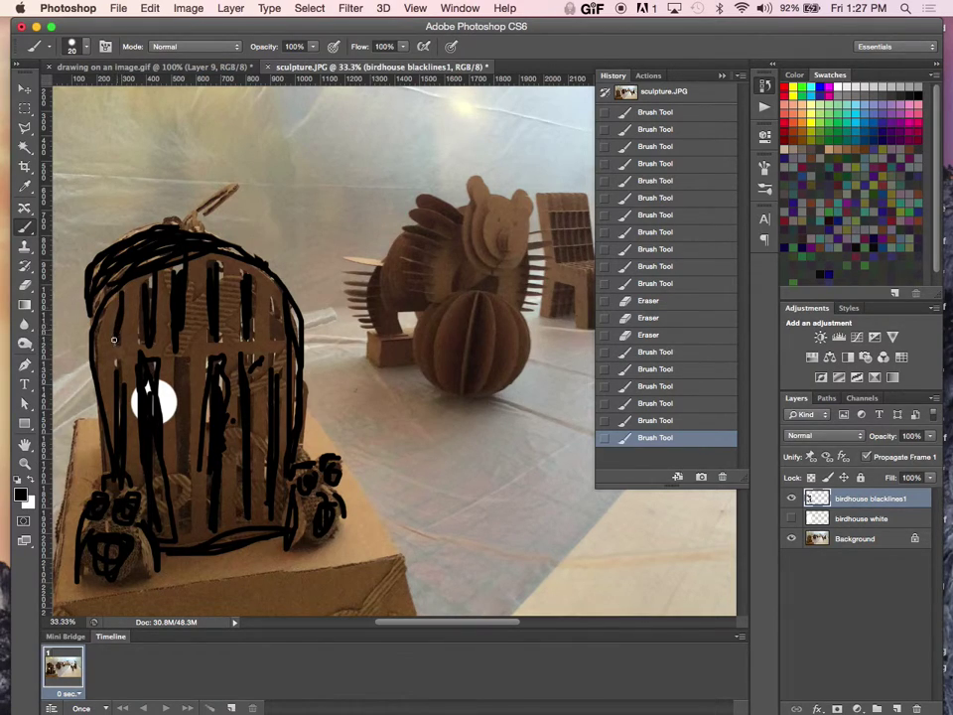
left_click_drag(113, 347, 114, 341)
left_click_drag(150, 301, 150, 340)
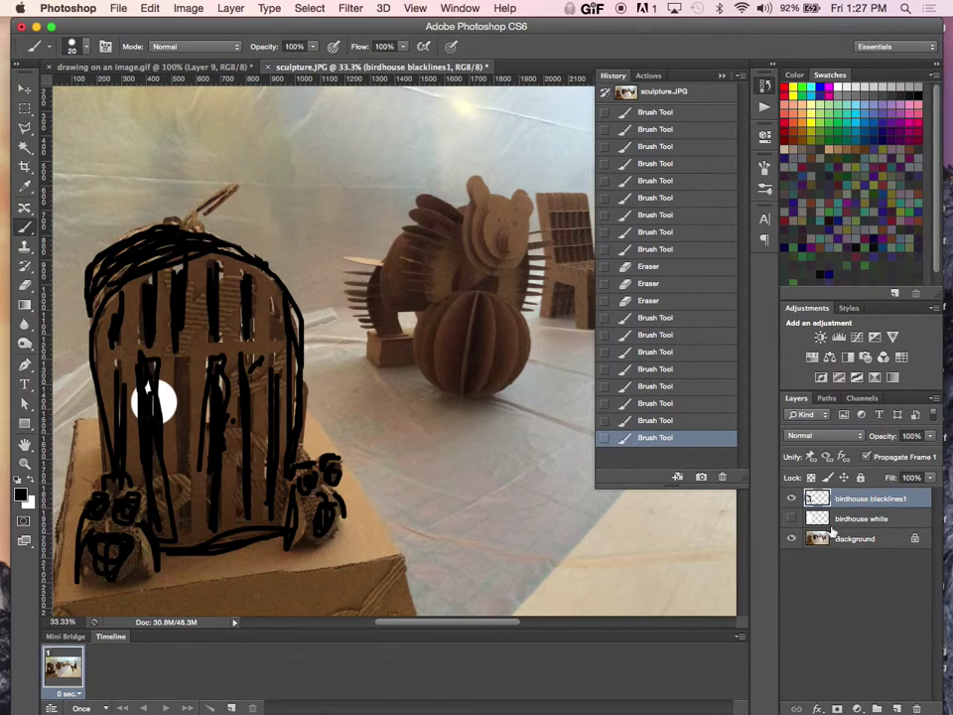
Toggle the "birdhouse white" layer's visibility to compare the tracing over the photo and over white, leaving the layer shown
left_click(791, 519)
left_click(791, 519)
left_click(791, 519)
left_click(791, 519)
left_click(791, 520)
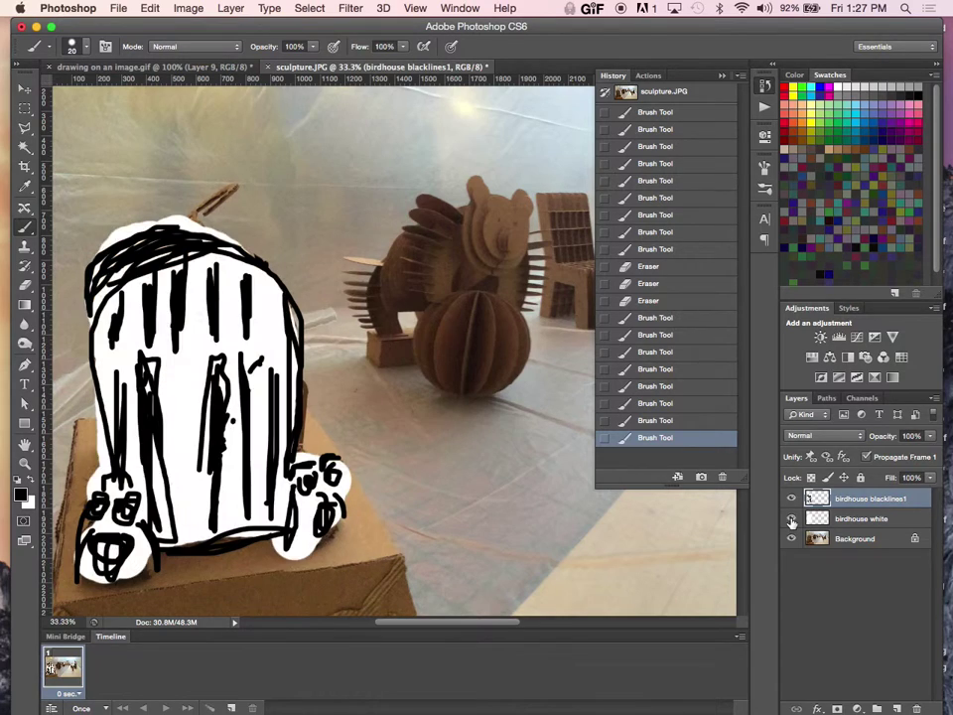
left_click(791, 520)
left_click(791, 520)
left_click(791, 519)
left_click(791, 519)
left_click(791, 519)
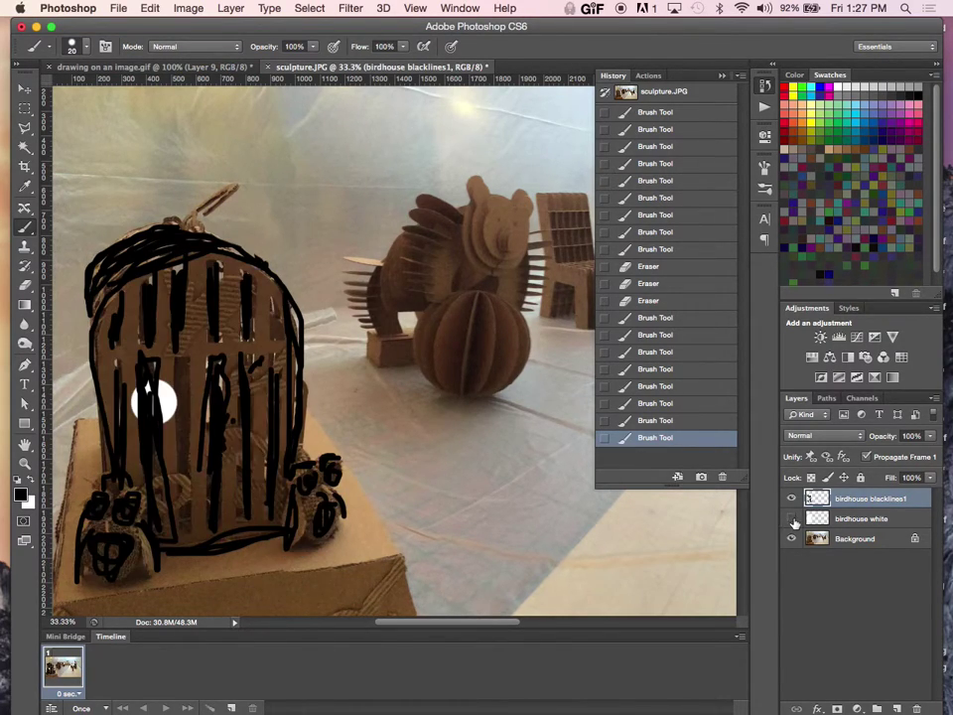
left_click(791, 519)
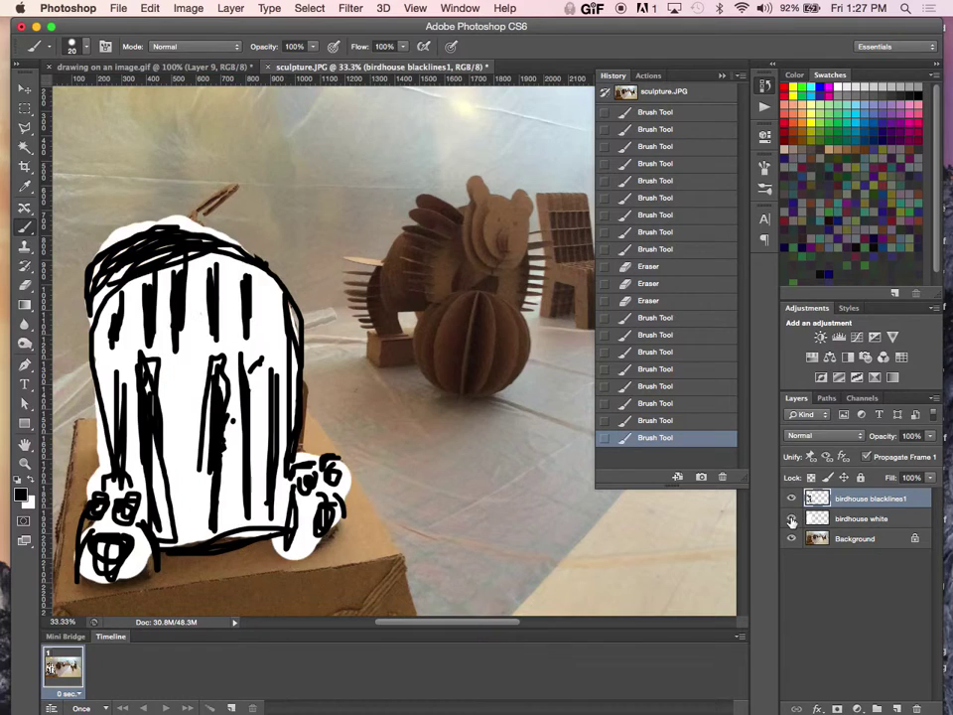
Create a new layer named "birdhouse blacklines2" above "birdhouse blacklines1"
right_click(879, 497)
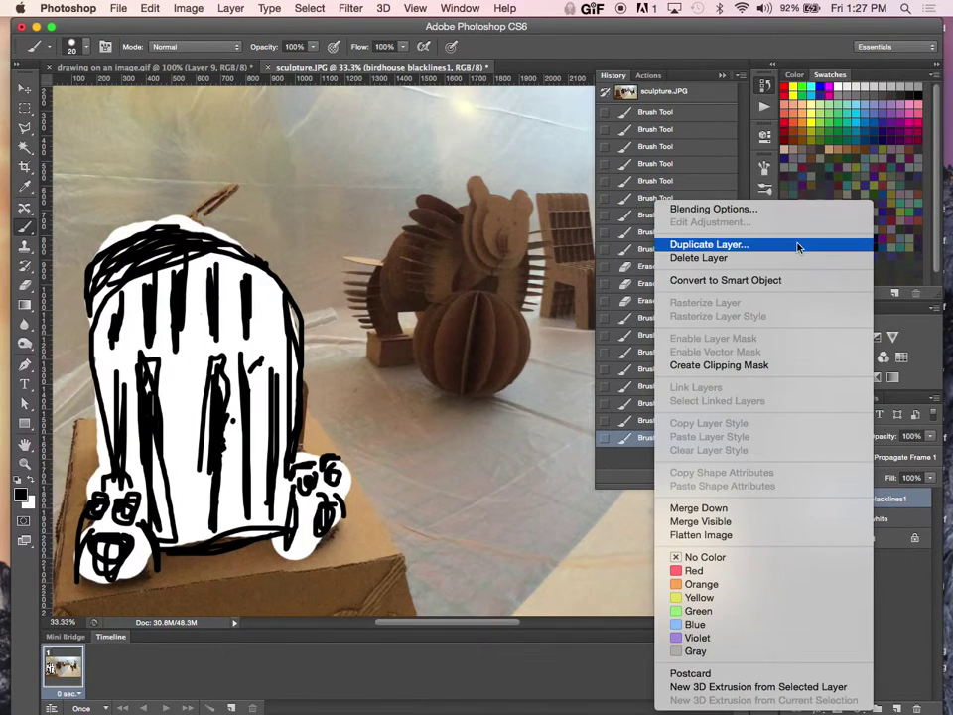
left_click(916, 526)
left_click(933, 399)
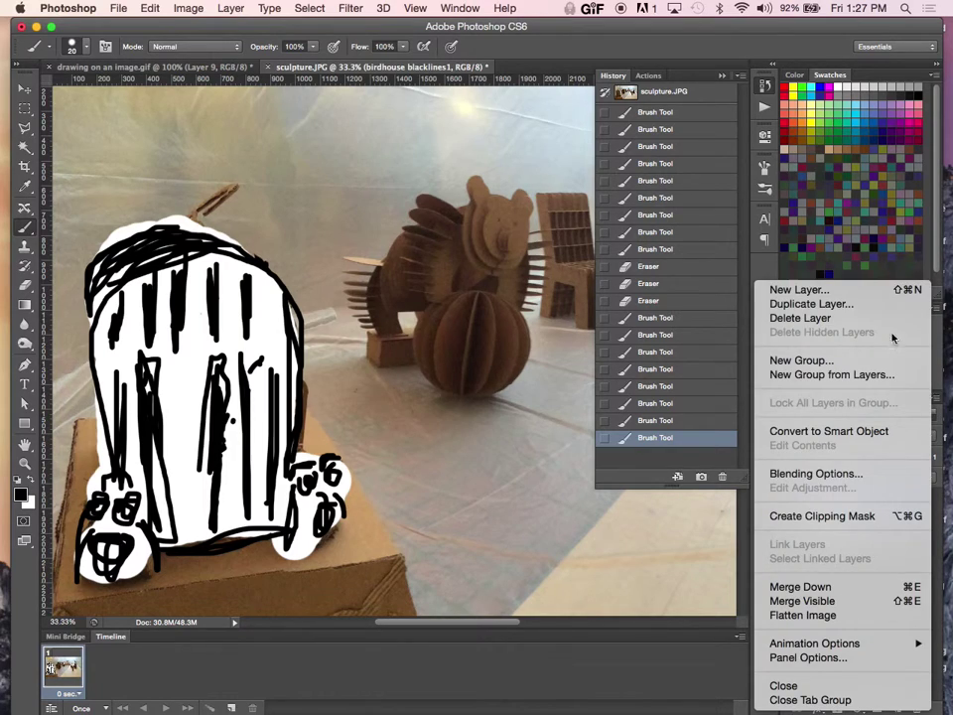
left_click(847, 291)
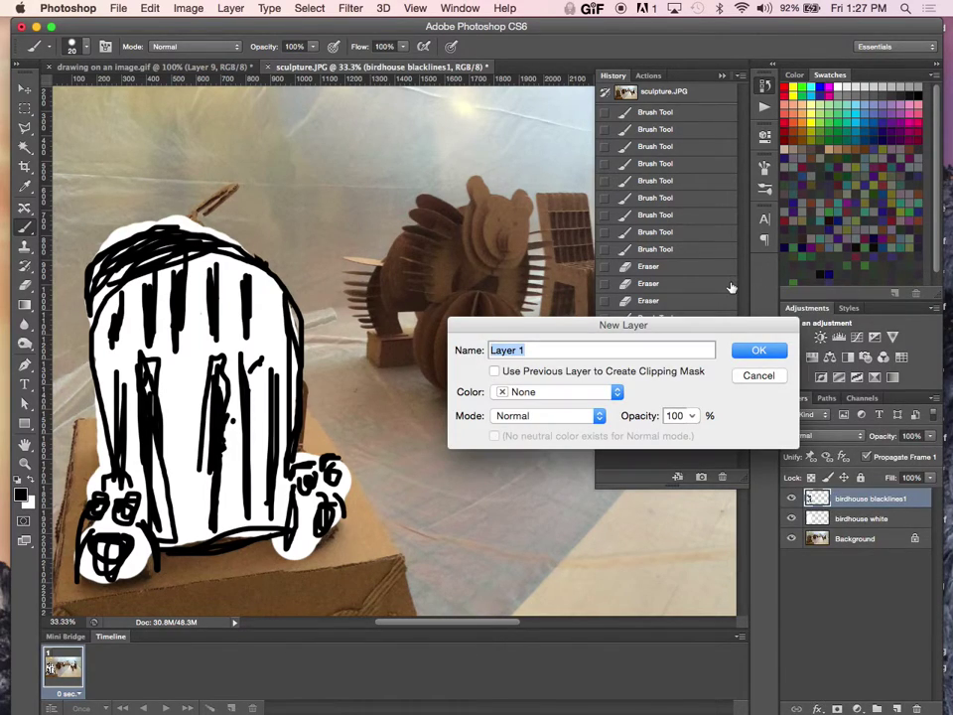
type("birdhouse blacklines2")
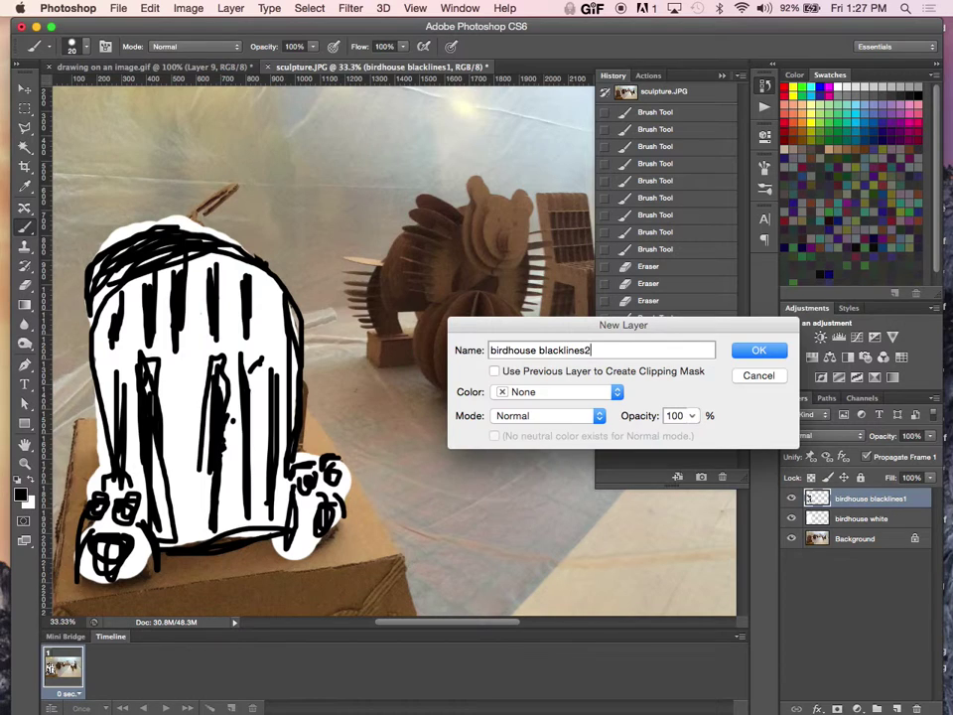
key("Return")
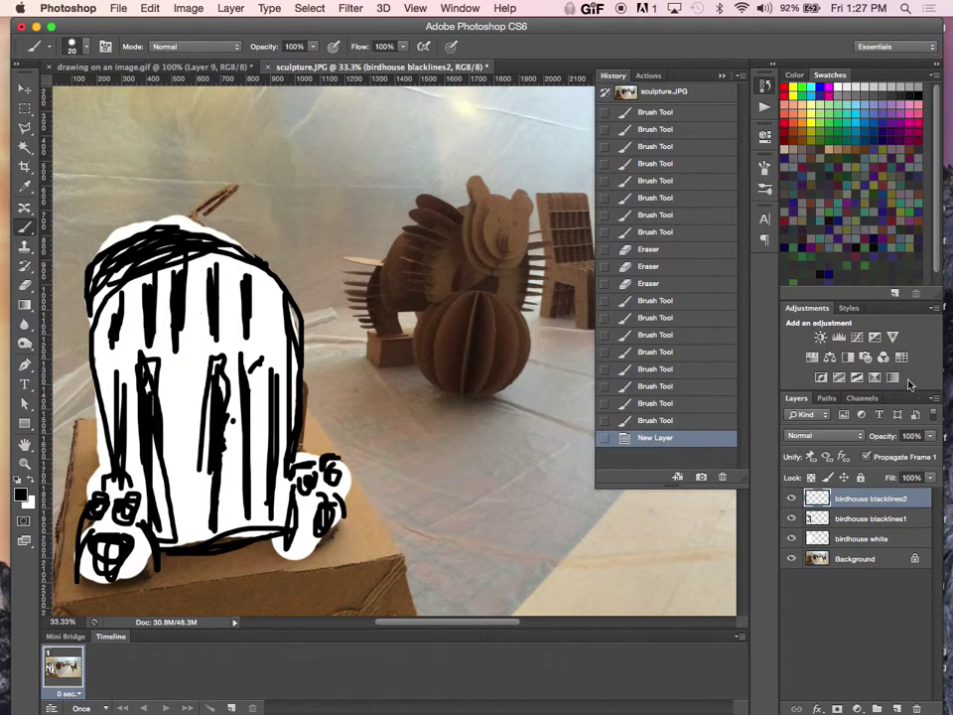
Hide "birdhouse blacklines1" and "birdhouse white", and draw the birdhouse's arched front and roof hatching in black on "birdhouse blacklines2"
left_click(792, 517)
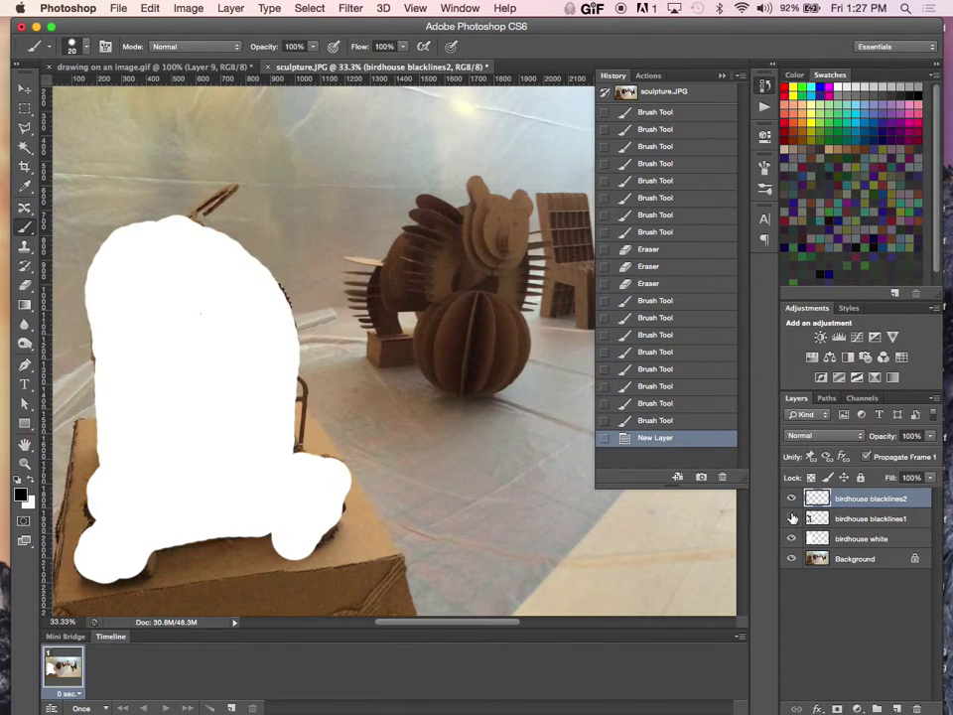
left_click(792, 539)
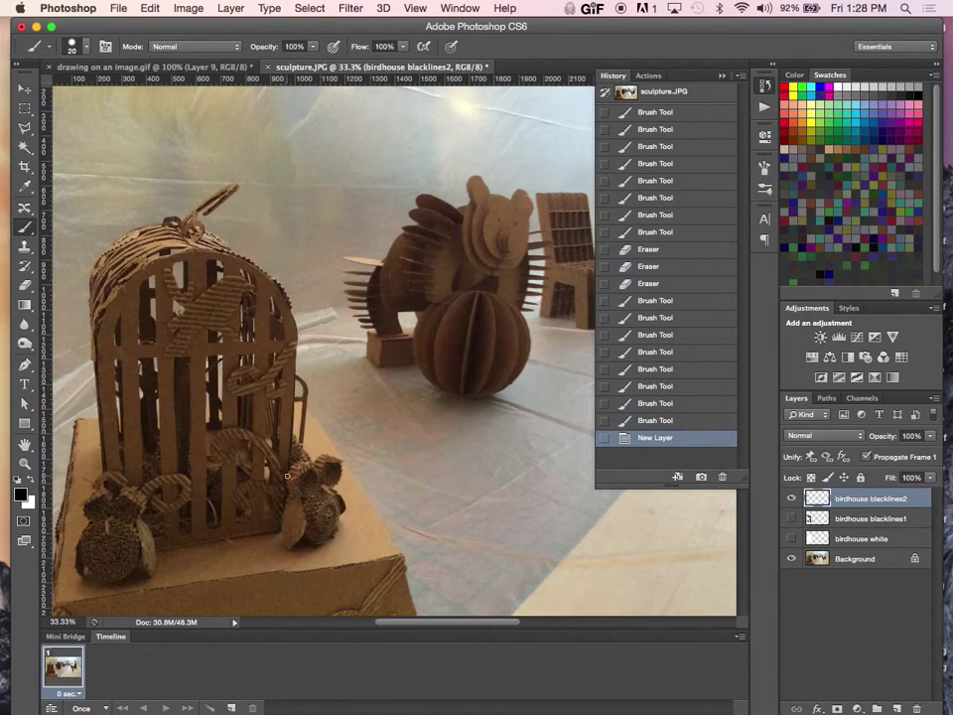
mouse_move(287, 465)
left_mouse_down()
mouse_move(285, 331)
mouse_move(271, 299)
mouse_move(219, 261)
mouse_move(184, 256)
mouse_move(120, 291)
mouse_move(100, 338)
mouse_move(109, 468)
left_mouse_up()
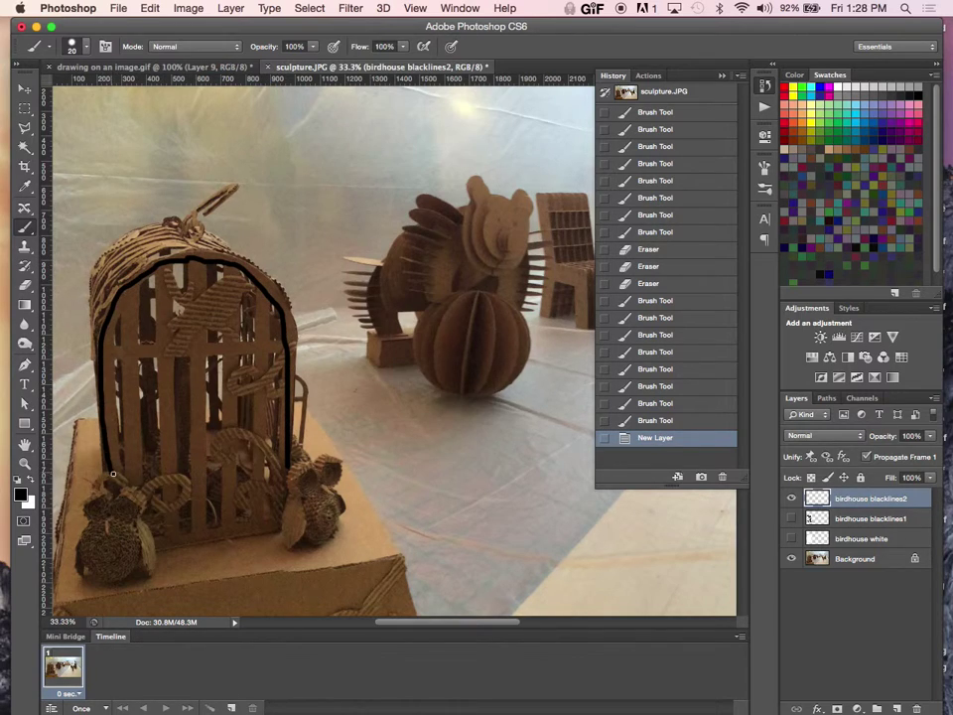
mouse_move(250, 273)
left_mouse_down()
mouse_move(147, 227)
mouse_move(94, 270)
mouse_move(96, 346)
mouse_move(112, 295)
mouse_move(145, 267)
mouse_move(229, 255)
mouse_move(101, 265)
mouse_move(164, 243)
mouse_move(169, 251)
mouse_move(111, 288)
mouse_move(174, 255)
mouse_move(124, 269)
mouse_move(91, 295)
mouse_move(156, 239)
mouse_move(174, 235)
mouse_move(207, 252)
mouse_move(118, 242)
mouse_move(150, 238)
mouse_move(77, 295)
left_mouse_up()
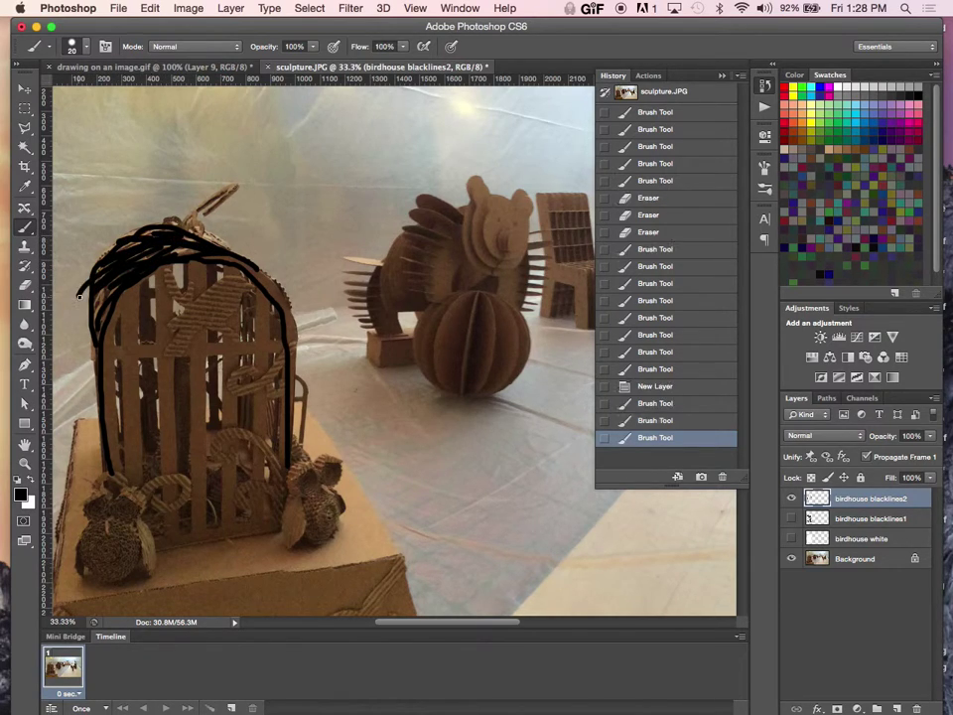
Fill the gaps between the birdhouse's upper and lower bars with rough vertical black strokes on "birdhouse blacklines2"
mouse_move(217, 288)
left_mouse_down()
mouse_move(212, 333)
mouse_move(210, 280)
mouse_move(178, 317)
mouse_move(181, 337)
mouse_move(184, 281)
mouse_move(151, 283)
mouse_move(155, 328)
mouse_move(154, 288)
left_mouse_up()
mouse_move(147, 417)
left_mouse_down()
mouse_move(146, 496)
mouse_move(150, 391)
mouse_move(162, 503)
mouse_move(152, 484)
mouse_move(153, 363)
mouse_move(155, 502)
mouse_move(148, 367)
mouse_move(151, 418)
mouse_move(181, 372)
mouse_move(181, 509)
mouse_move(183, 382)
mouse_move(194, 531)
left_mouse_up()
mouse_move(243, 363)
left_mouse_down()
mouse_move(240, 489)
mouse_move(246, 385)
mouse_move(257, 552)
left_mouse_up()
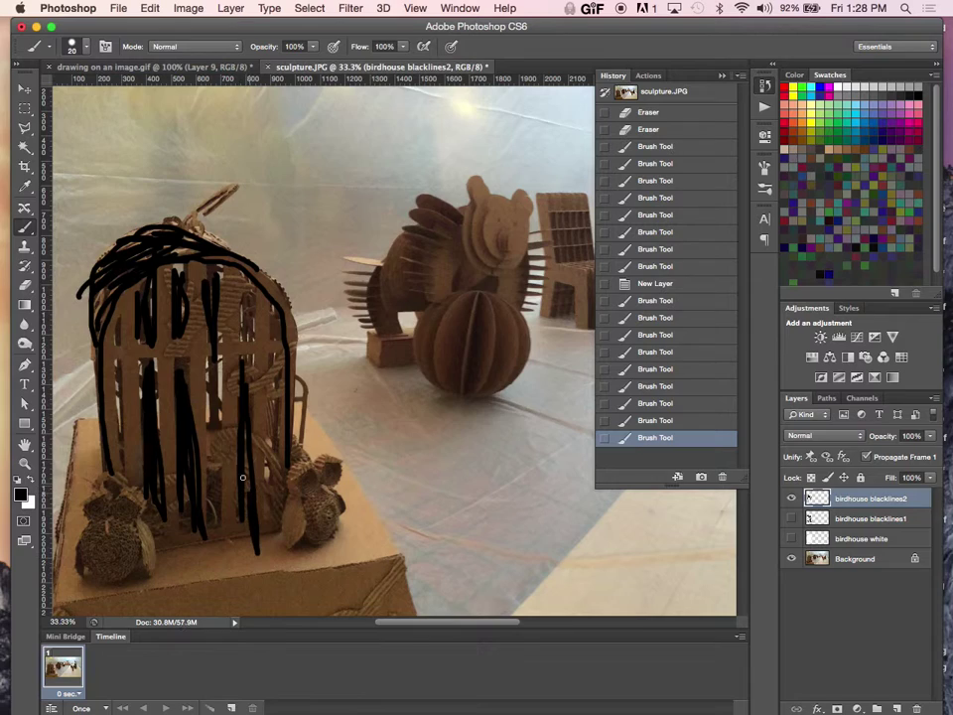
mouse_move(207, 375)
left_mouse_down()
mouse_move(208, 507)
mouse_move(214, 407)
mouse_move(219, 516)
left_mouse_up()
left_click_drag(163, 405, 164, 266)
left_click_drag(116, 420, 121, 463)
mouse_move(90, 238)
left_mouse_down()
mouse_move(89, 254)
mouse_move(89, 226)
left_mouse_up()
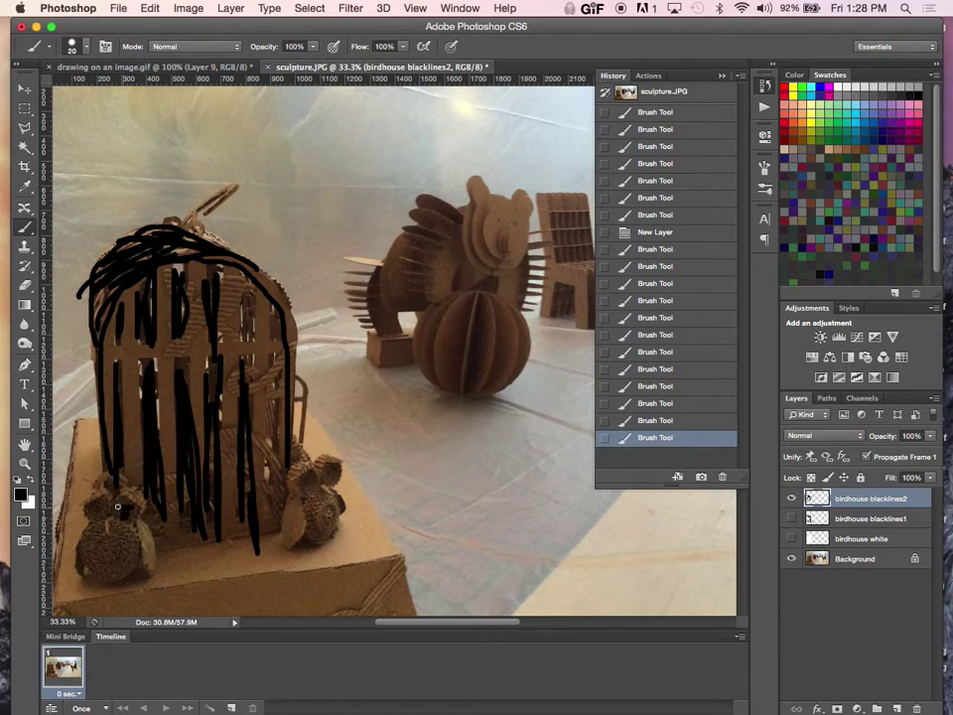
Trace the head, eyes and round body of the small figure at the birdhouse's left base in black
left_click_drag(125, 505, 98, 509)
left_click_drag(108, 482, 96, 506)
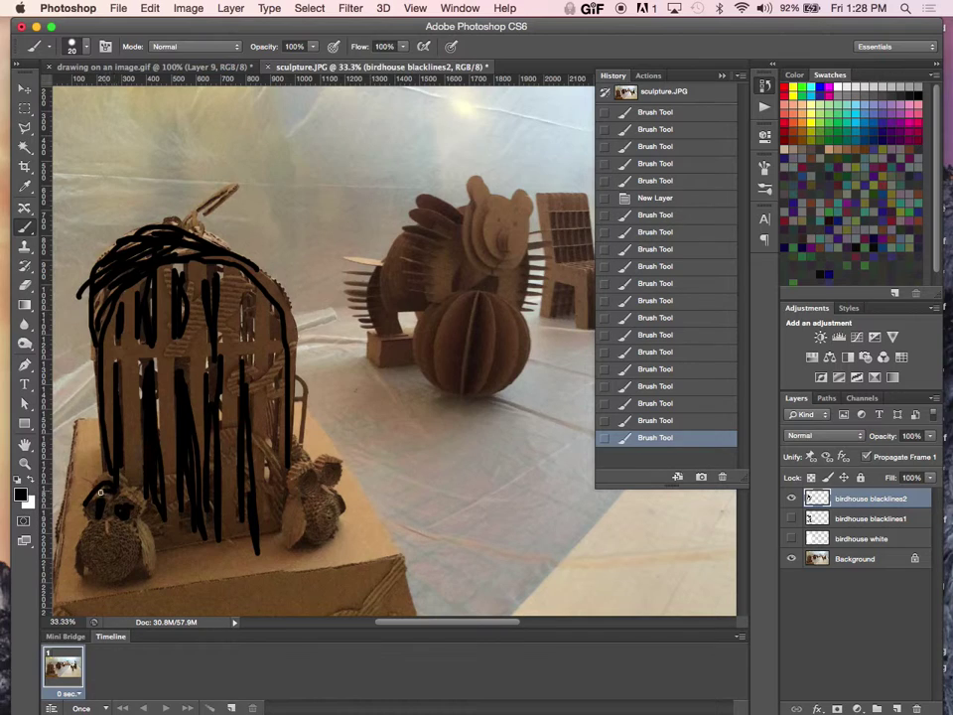
mouse_move(139, 496)
left_mouse_down()
mouse_move(167, 541)
mouse_move(144, 529)
mouse_move(149, 592)
mouse_move(139, 524)
mouse_move(132, 518)
mouse_move(89, 532)
mouse_move(88, 569)
mouse_move(104, 579)
mouse_move(144, 545)
mouse_move(123, 515)
mouse_move(87, 518)
left_mouse_up()
left_click_drag(74, 578, 85, 537)
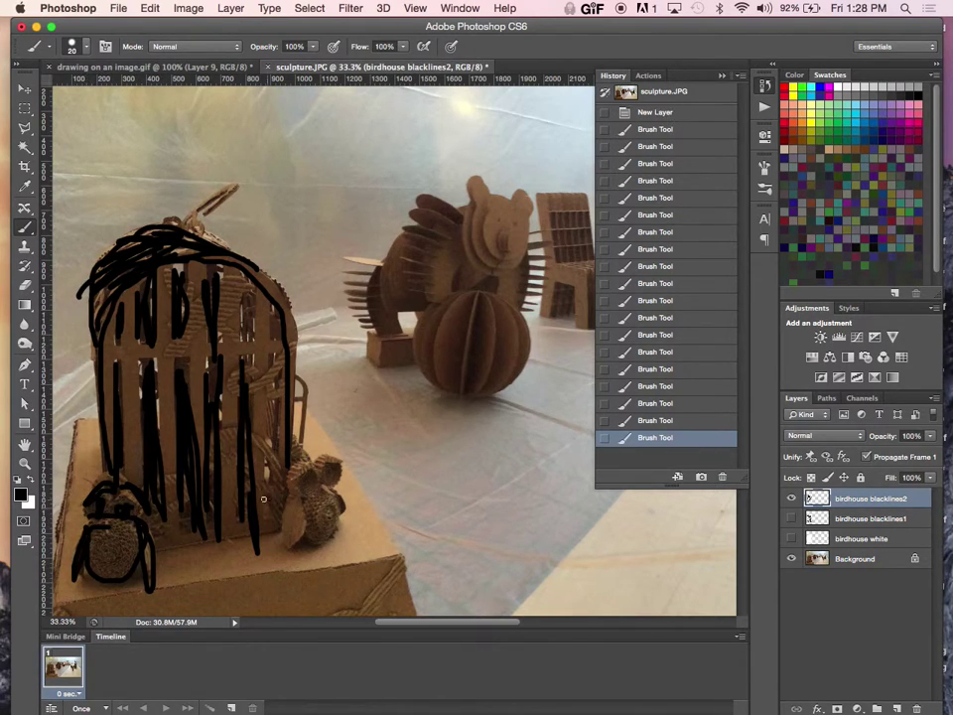
Trace the small figure at the birdhouse's right base and add the remaining right-side and bottom-edge lines in black
mouse_move(292, 491)
left_mouse_down()
mouse_move(278, 547)
mouse_move(294, 529)
mouse_move(295, 486)
mouse_move(284, 487)
mouse_move(331, 476)
left_mouse_up()
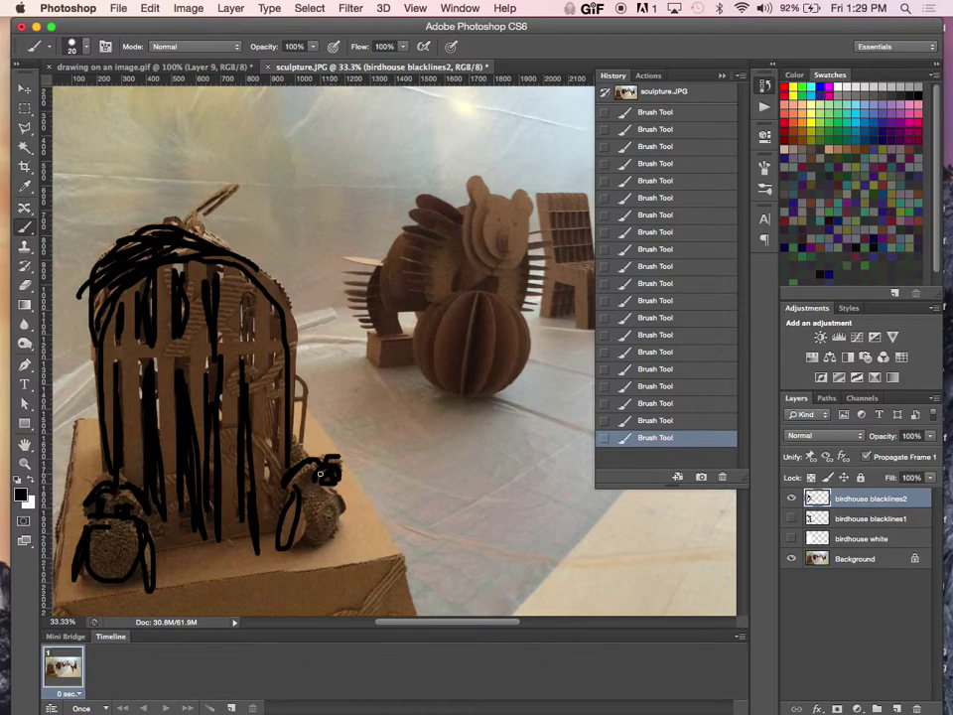
mouse_move(326, 500)
left_mouse_down()
mouse_move(317, 546)
mouse_move(344, 496)
left_mouse_up()
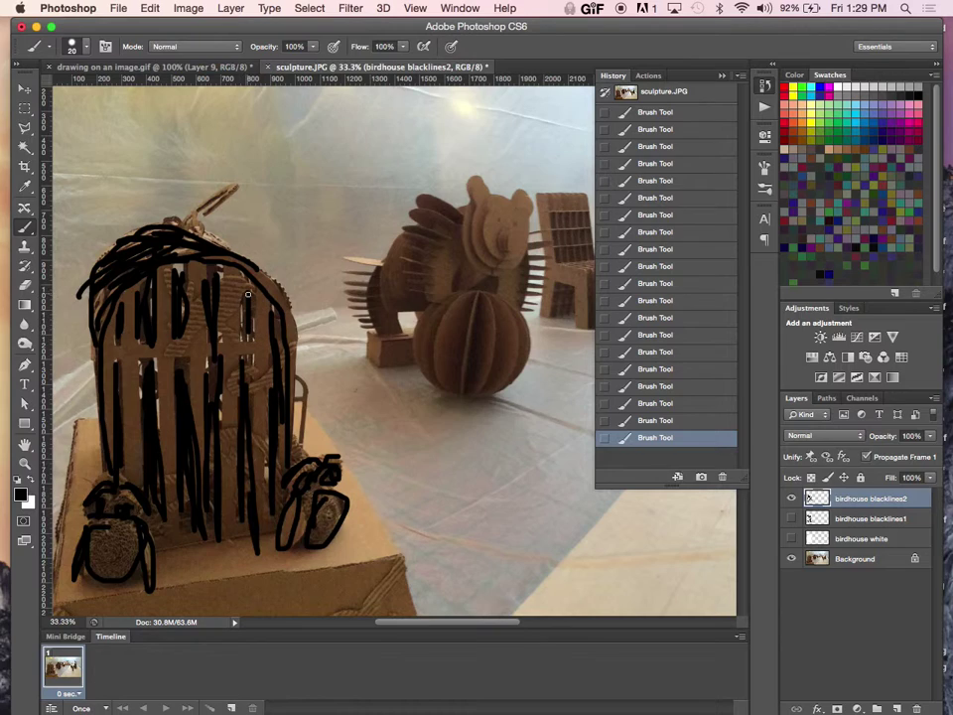
mouse_move(254, 268)
left_mouse_down()
mouse_move(287, 298)
mouse_move(296, 443)
left_mouse_up()
mouse_move(155, 539)
left_mouse_down()
mouse_move(284, 524)
mouse_move(118, 554)
left_mouse_up()
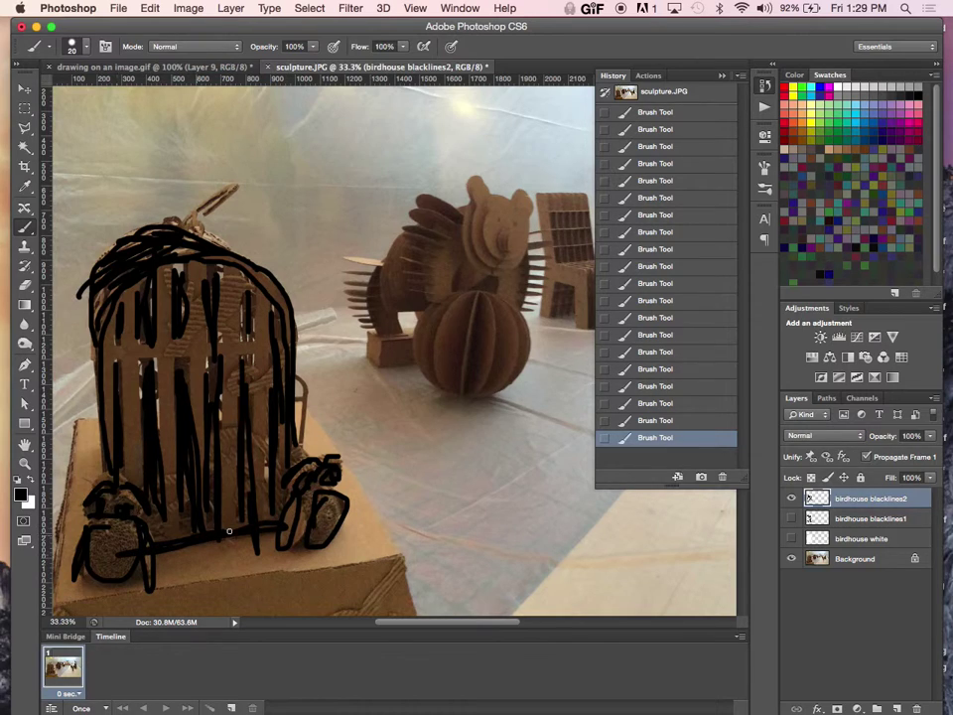
Show the "birdhouse white" layer, compare the two black-line tracings over it, and leave both black-line layers hidden
left_click(791, 538)
left_click(791, 538)
left_click(791, 538)
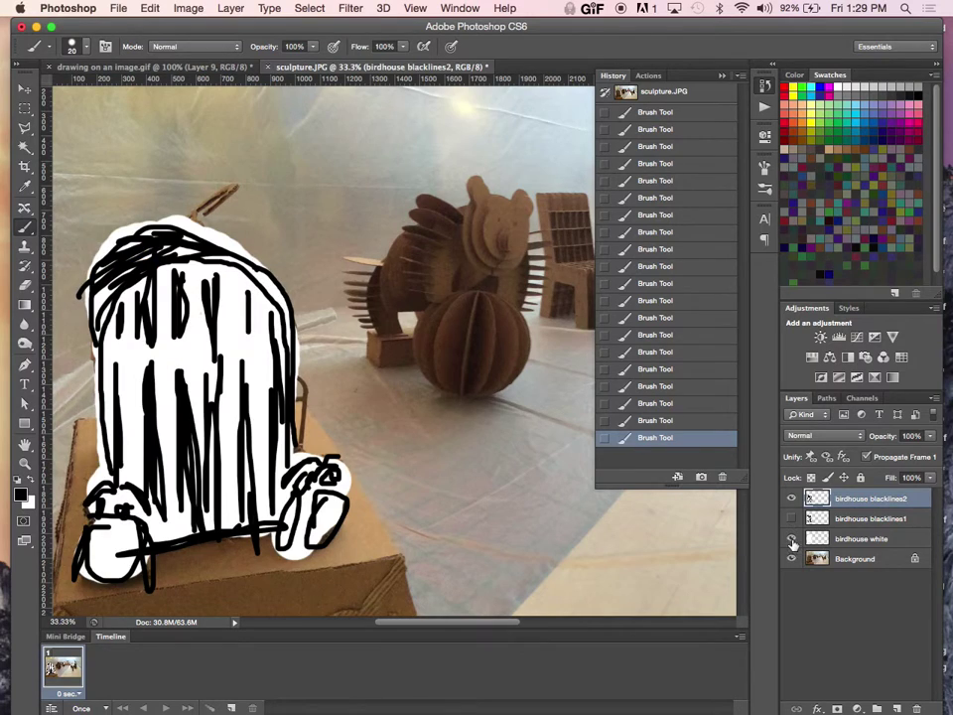
left_click(791, 518)
left_click(791, 498)
left_click(791, 517)
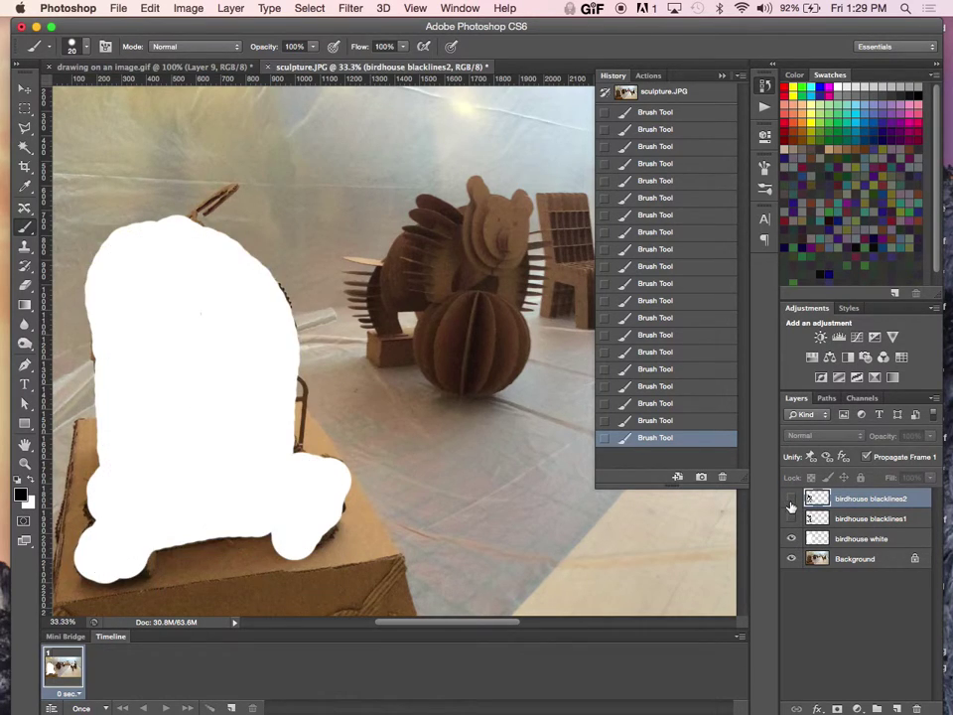
Compare the two black-line tracings over the white shape, leaving only "birdhouse blacklines1" showing with "birdhouse blacklines2" hidden
left_click(792, 498)
left_click(791, 515)
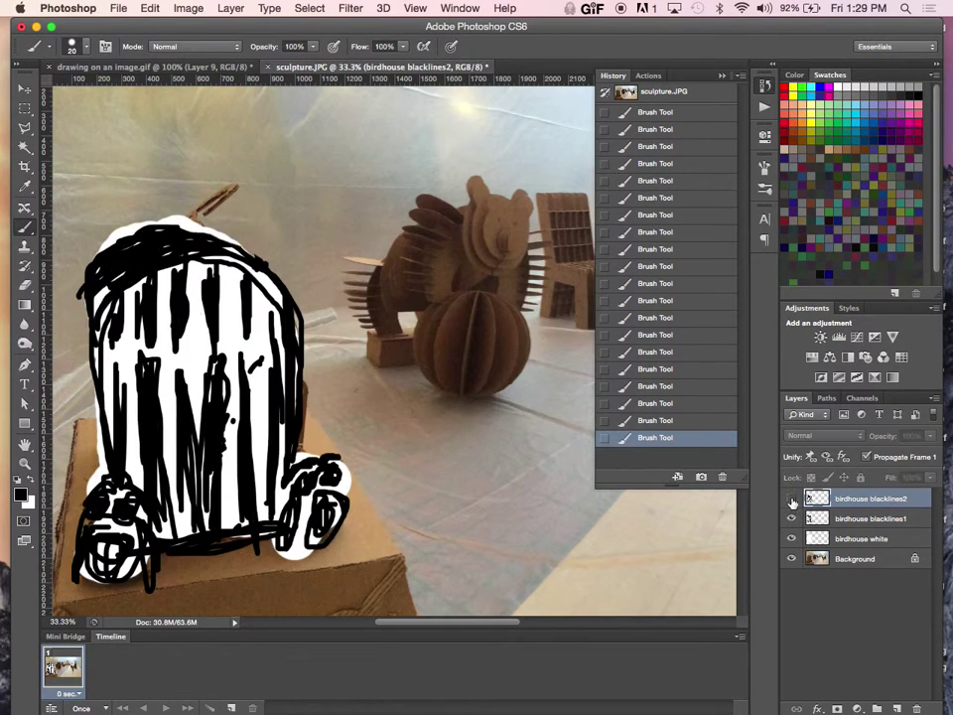
left_click(791, 498)
left_click(791, 517)
left_click(791, 517)
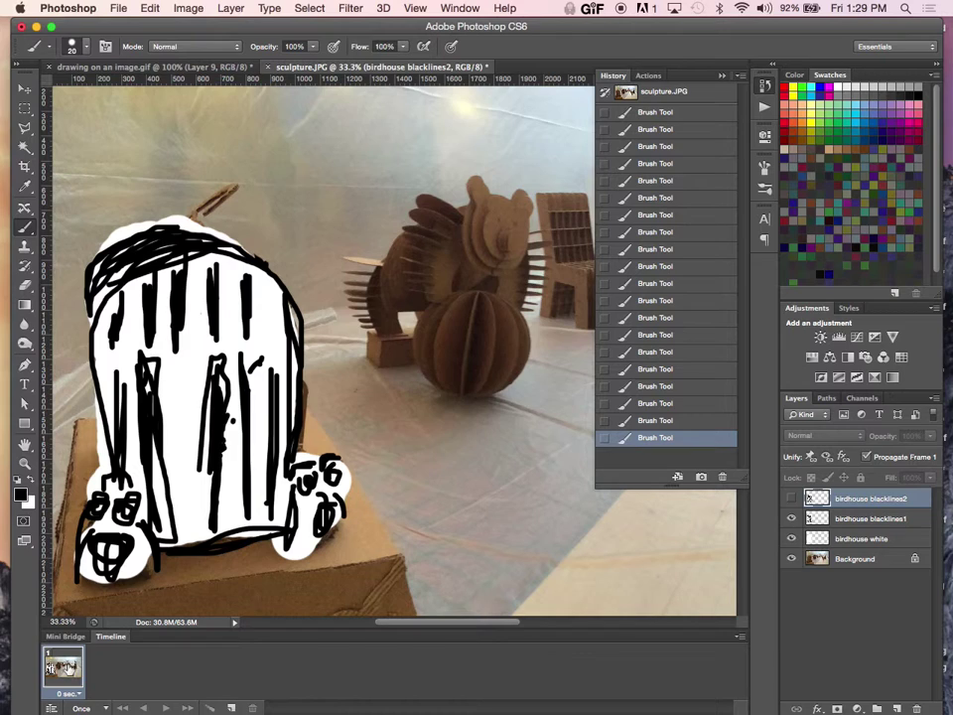
Save the document as sculpture.psd in the "trace loops" folder, keeping layers and Maximize Compatibility
key("super+shift+s")
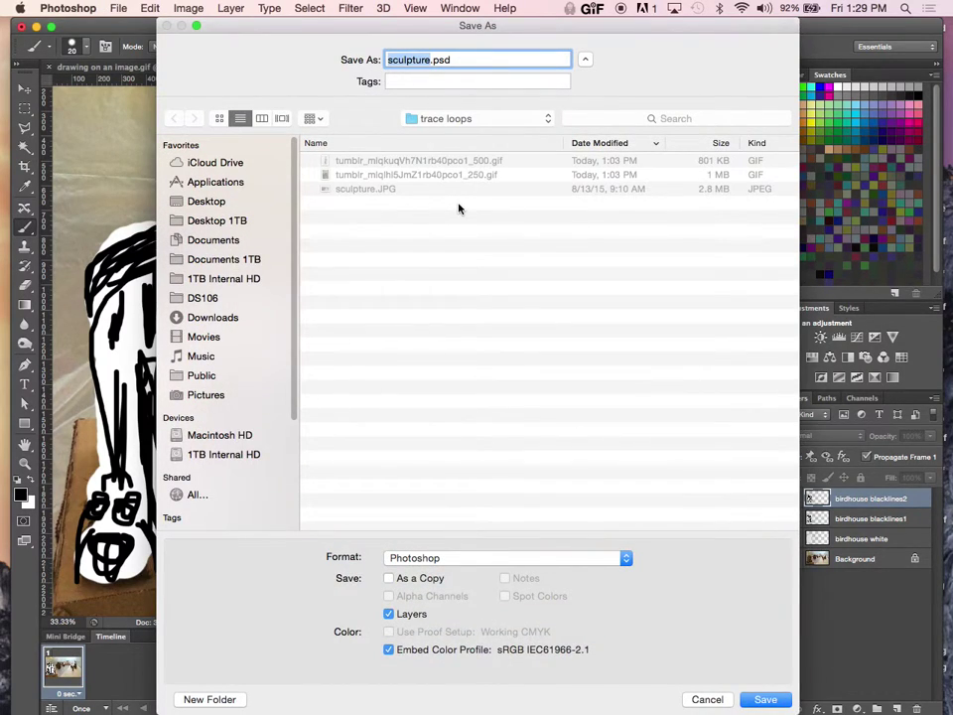
key("Return")
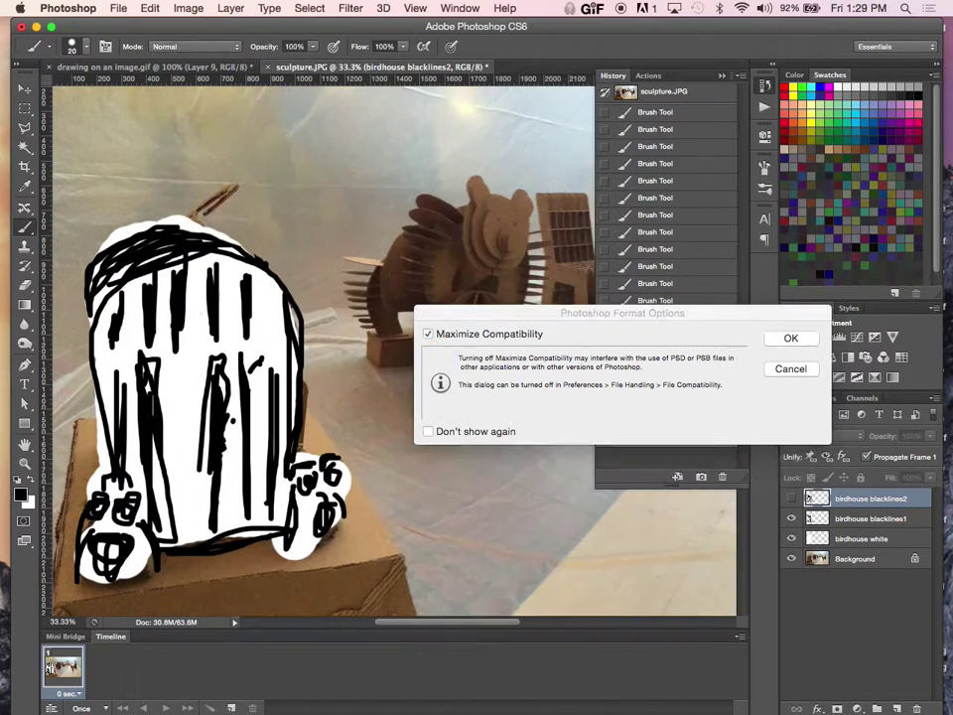
left_click(808, 338)
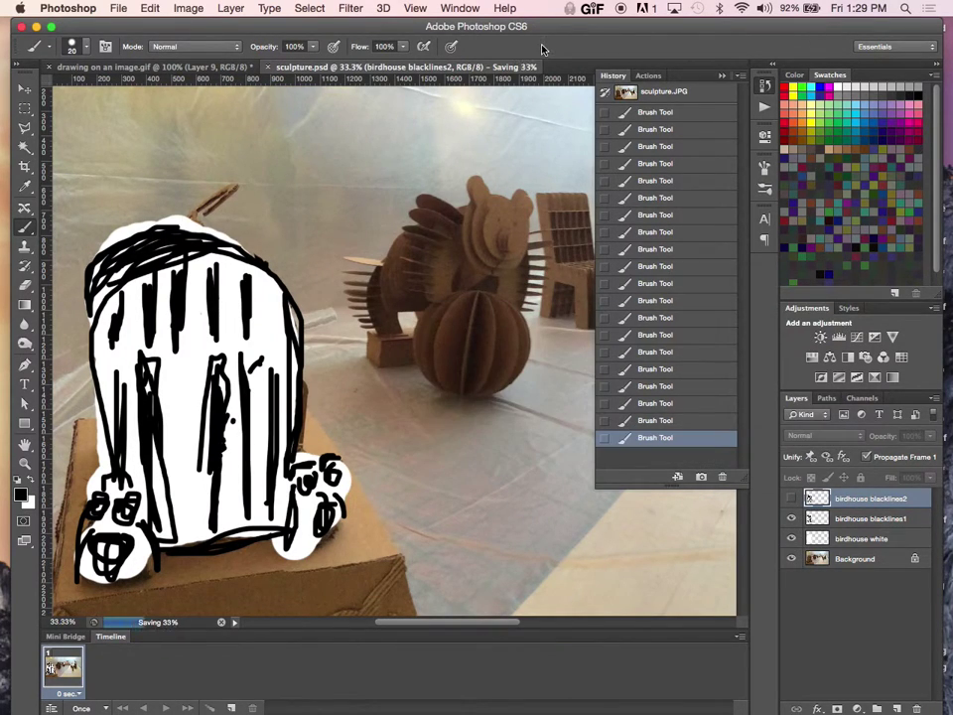
Open the original sculpture.JPG, copy the whole photo and paste it directly above the Background layer in sculpture.psd
key("super+o")
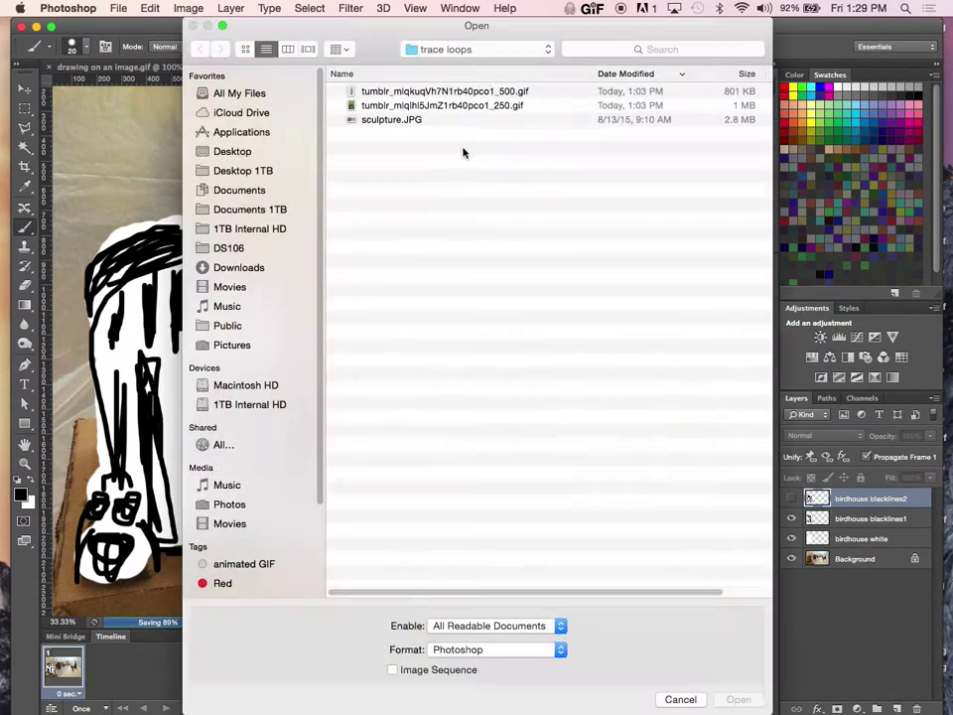
left_click(416, 119)
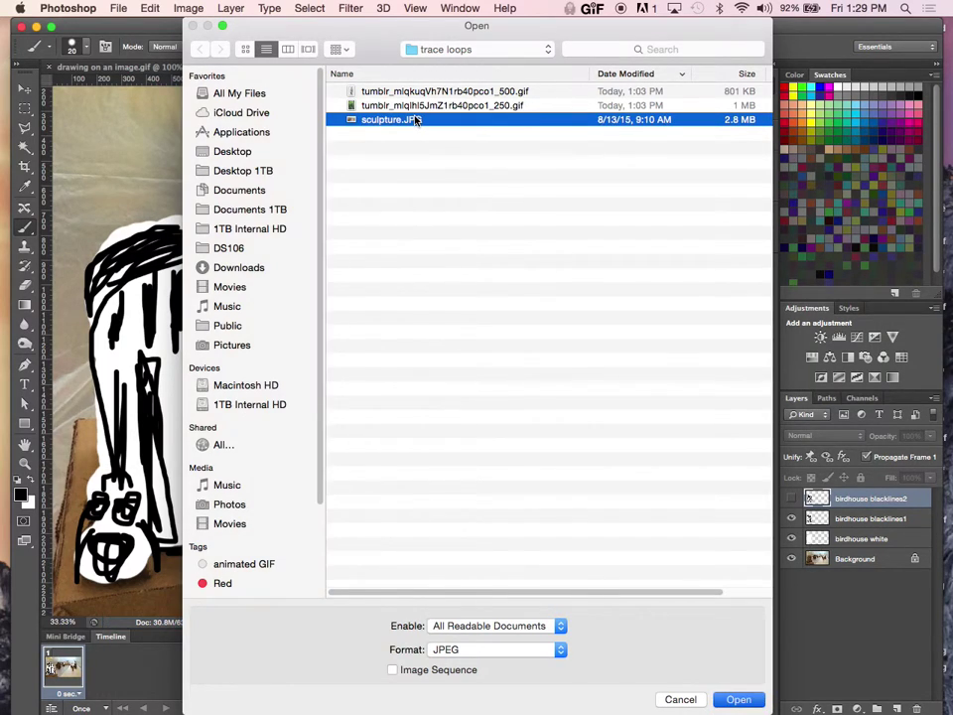
double_click(416, 119)
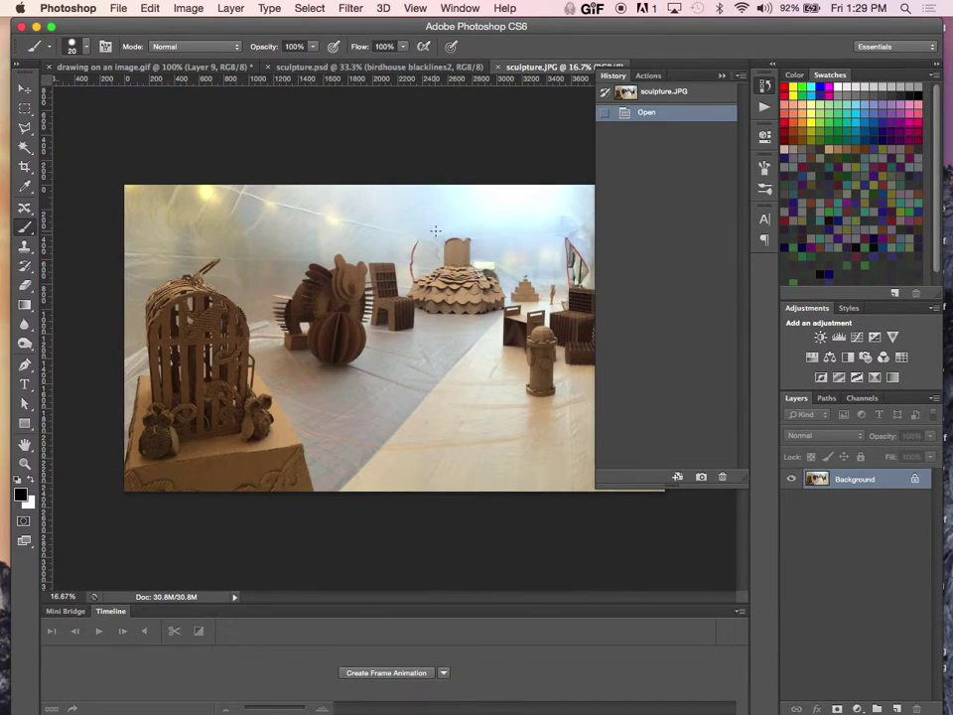
key("super+a")
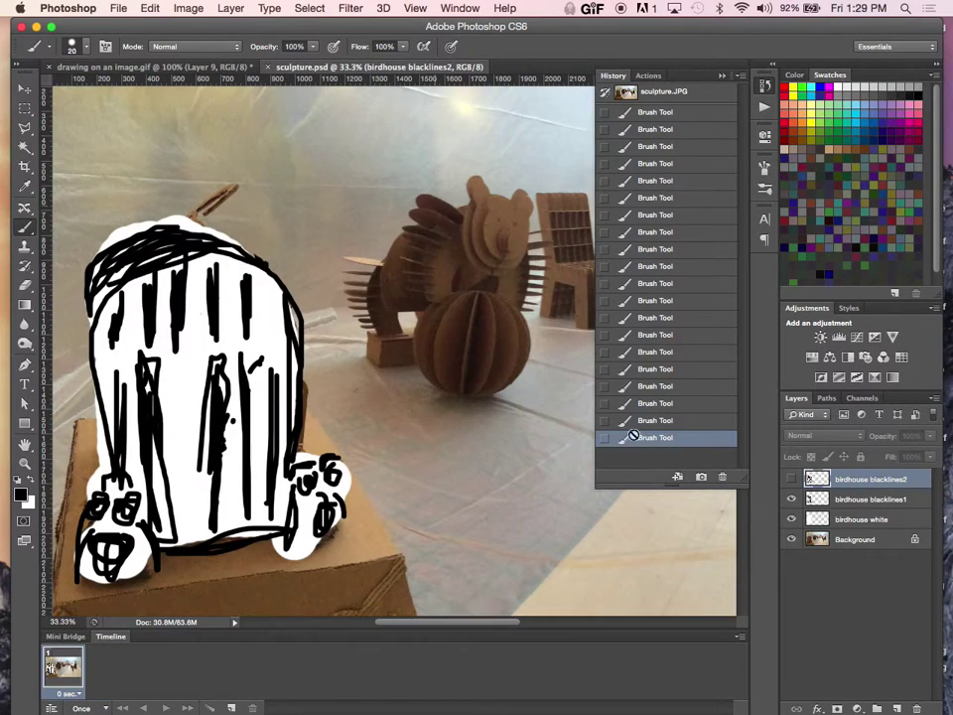
left_click(867, 559)
key("super+v")
Delete the old Background layer beneath the pasted photo
left_click(882, 586)
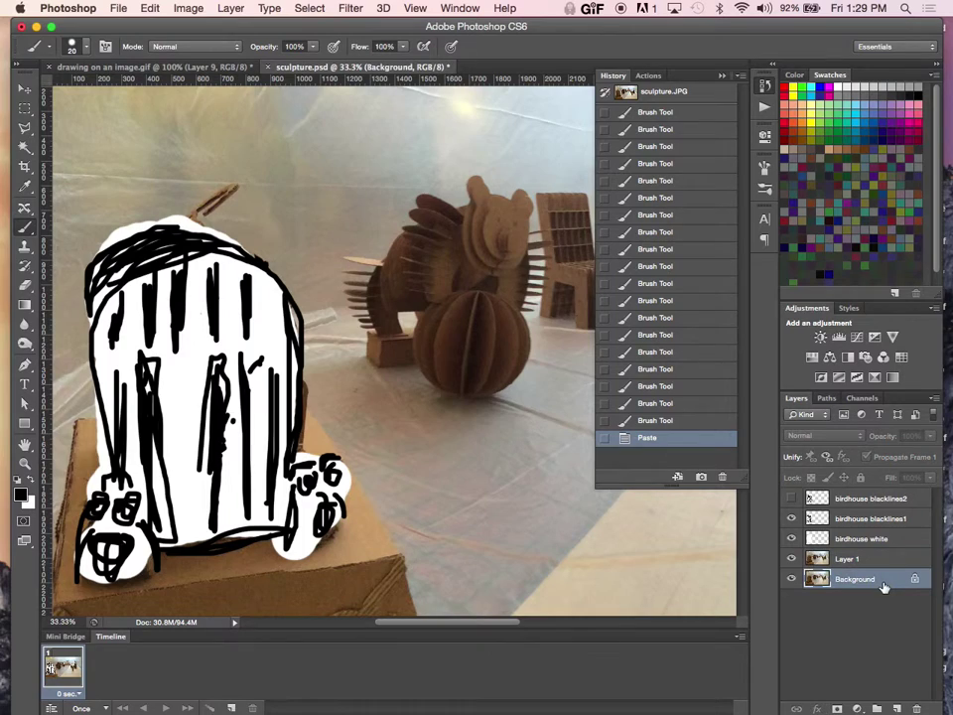
right_click(883, 586)
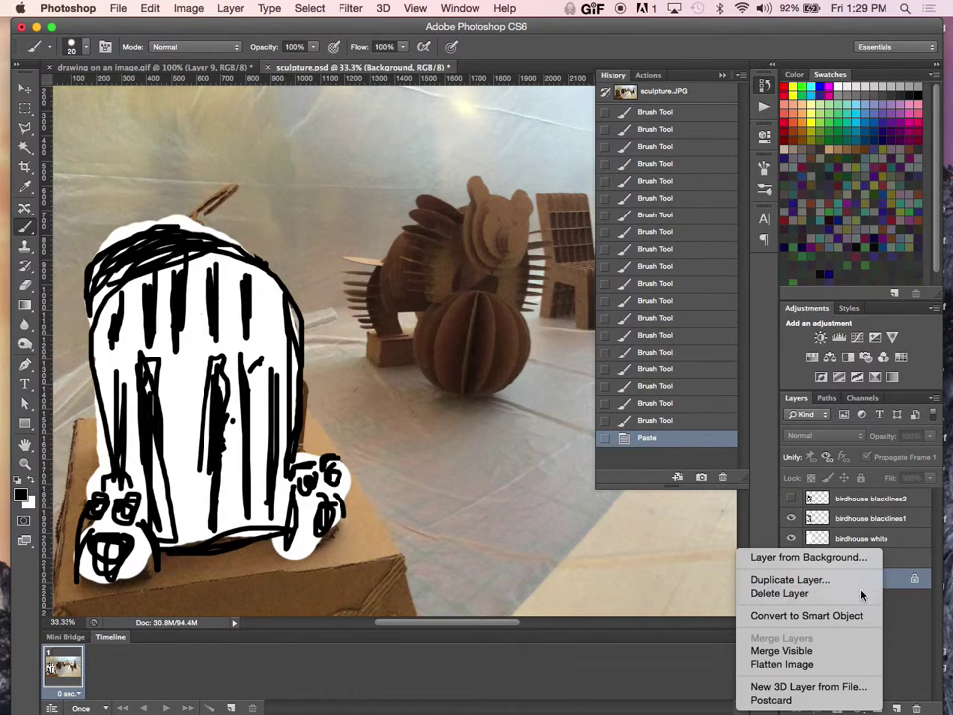
left_click(806, 593)
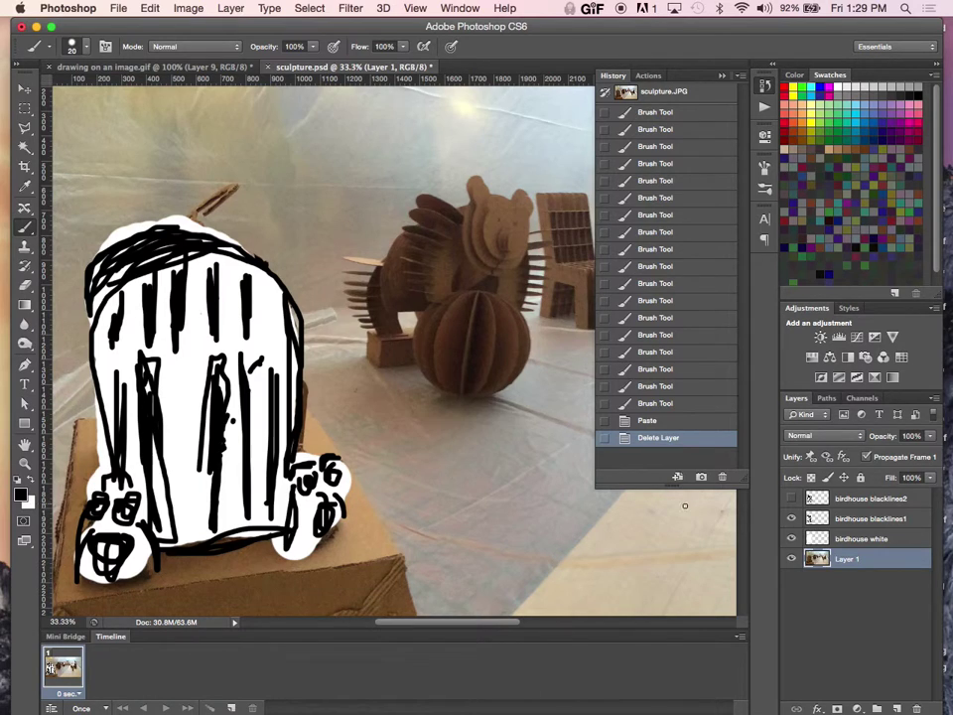
Toggle the white and black-line layers to check them over the clean photo, leaving both black-line layers hidden
left_click(792, 538)
left_click(791, 518)
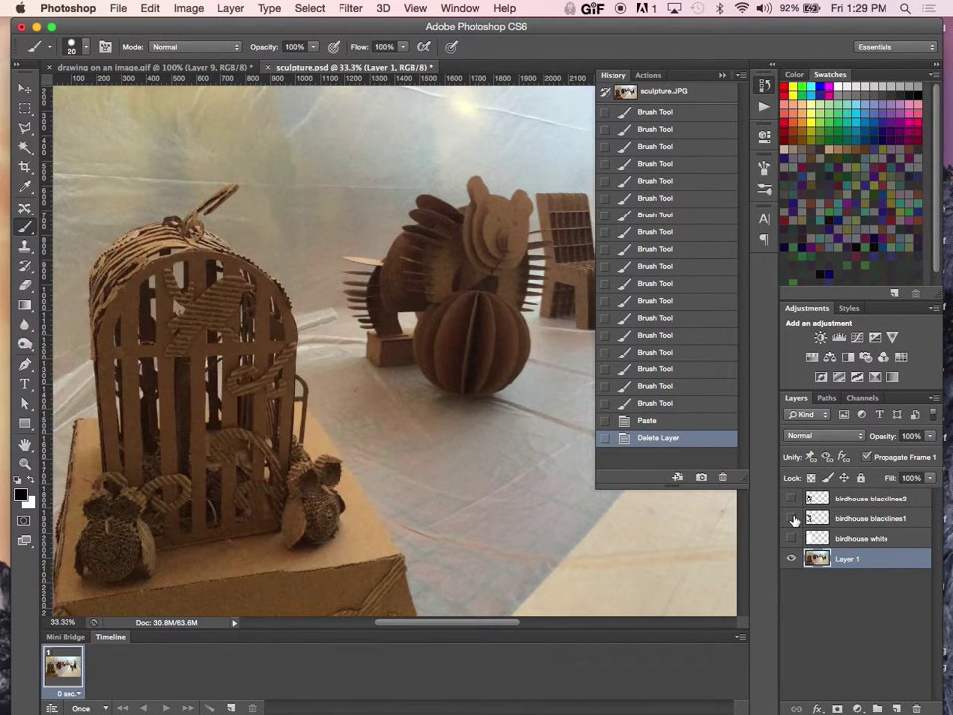
left_click(791, 538)
left_click(792, 519)
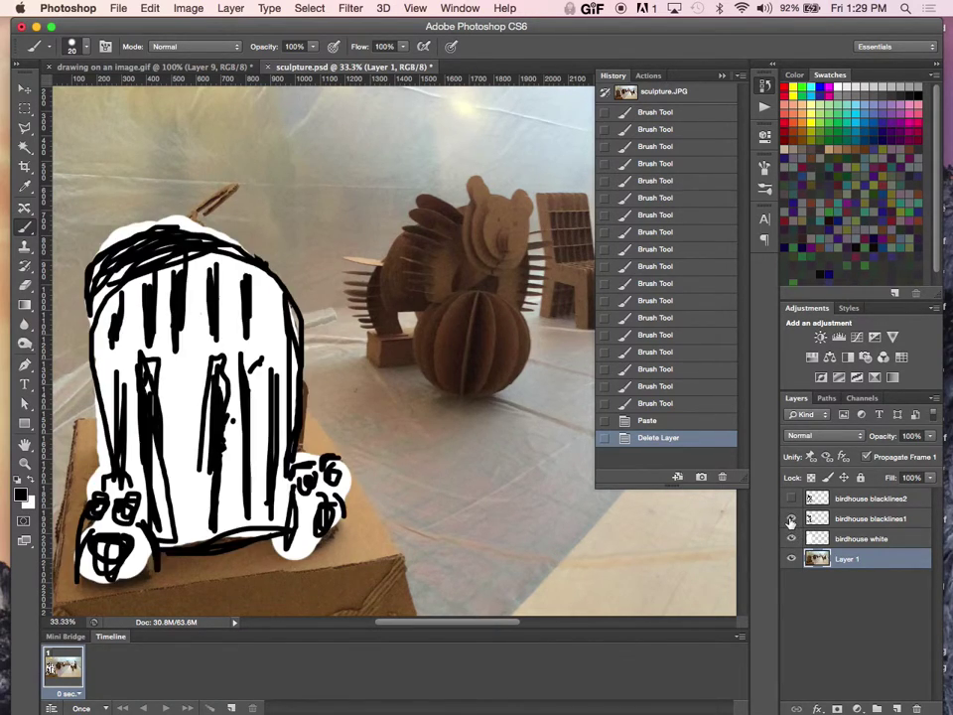
left_click(790, 498)
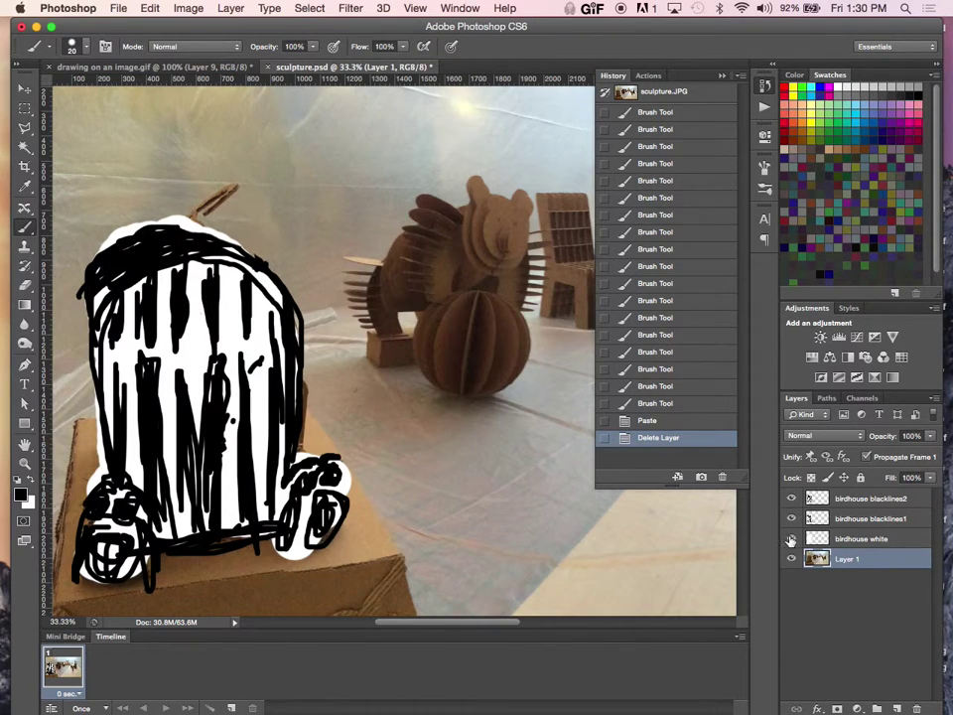
left_click(791, 518)
left_click(791, 498)
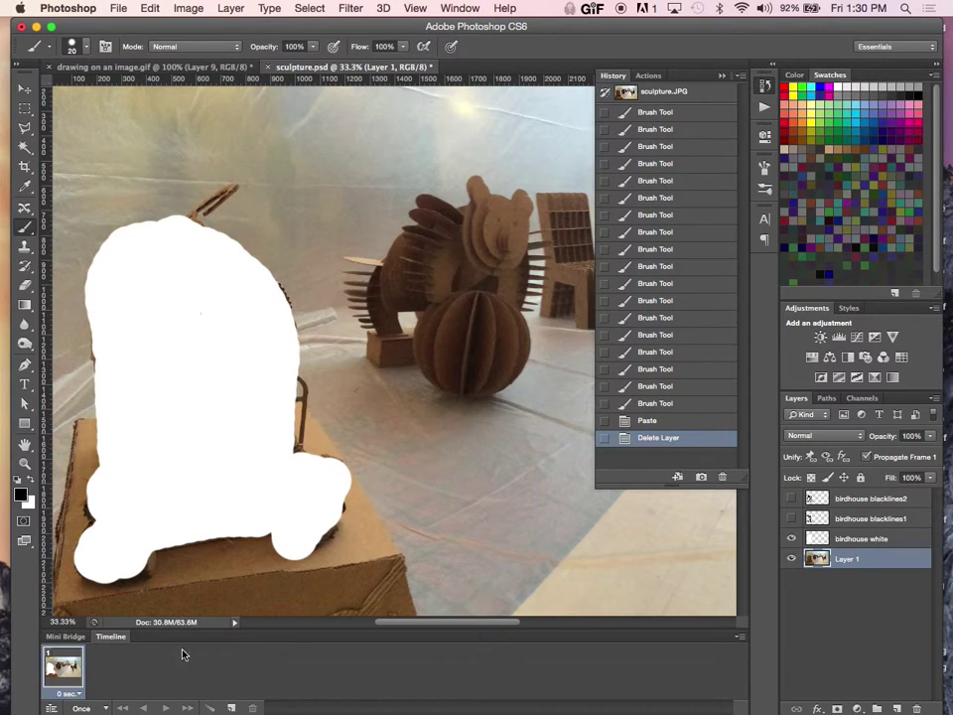
Set the first animation frame's delay to 0.15 seconds
left_click(75, 695)
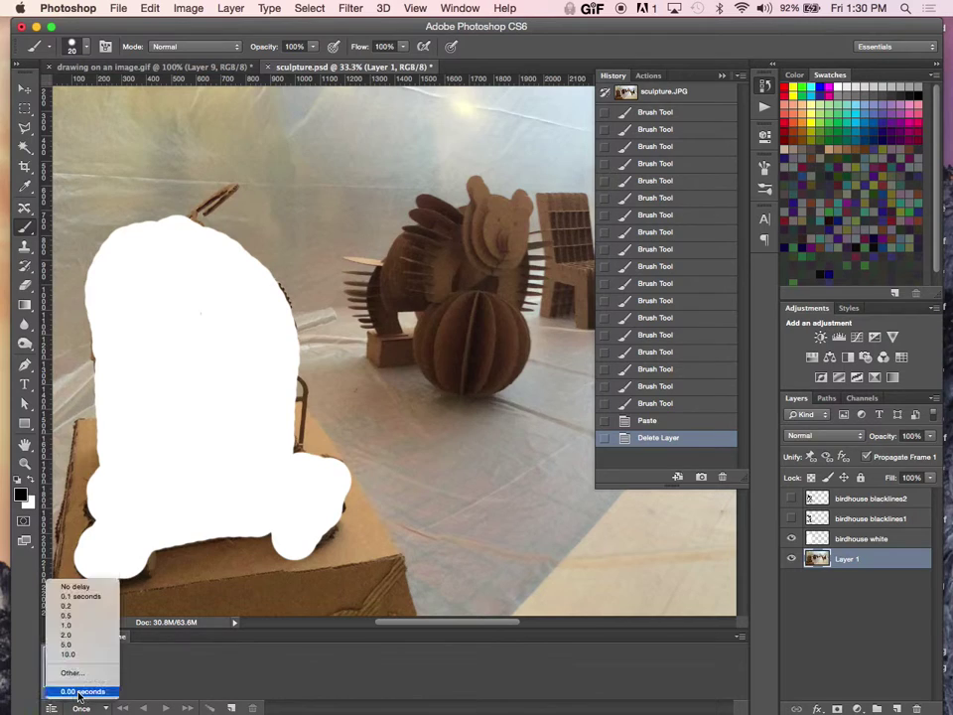
left_click(73, 673)
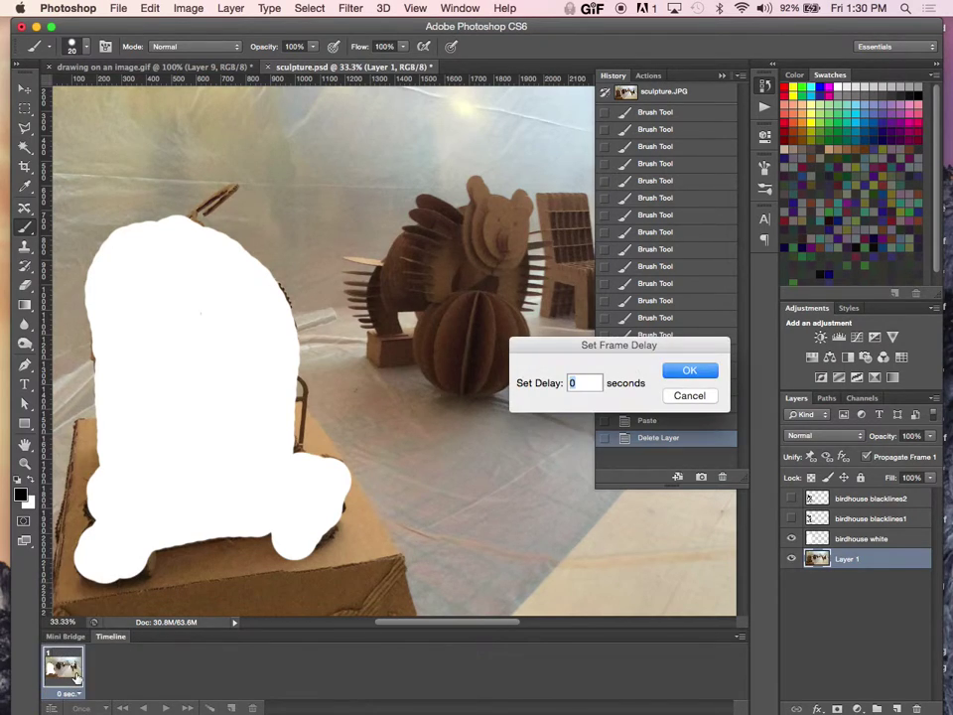
type(".15")
key("Return")
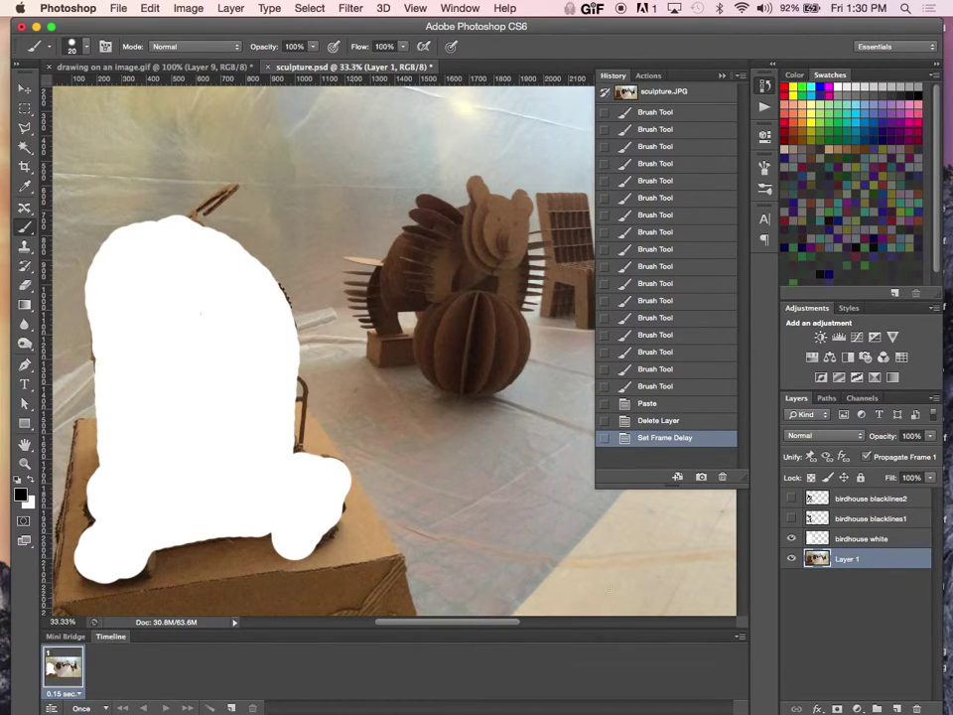
Show "birdhouse blacklines1" in frame 1, duplicate the frame, and swap it for "birdhouse blacklines2" in frame 2
left_click(791, 518)
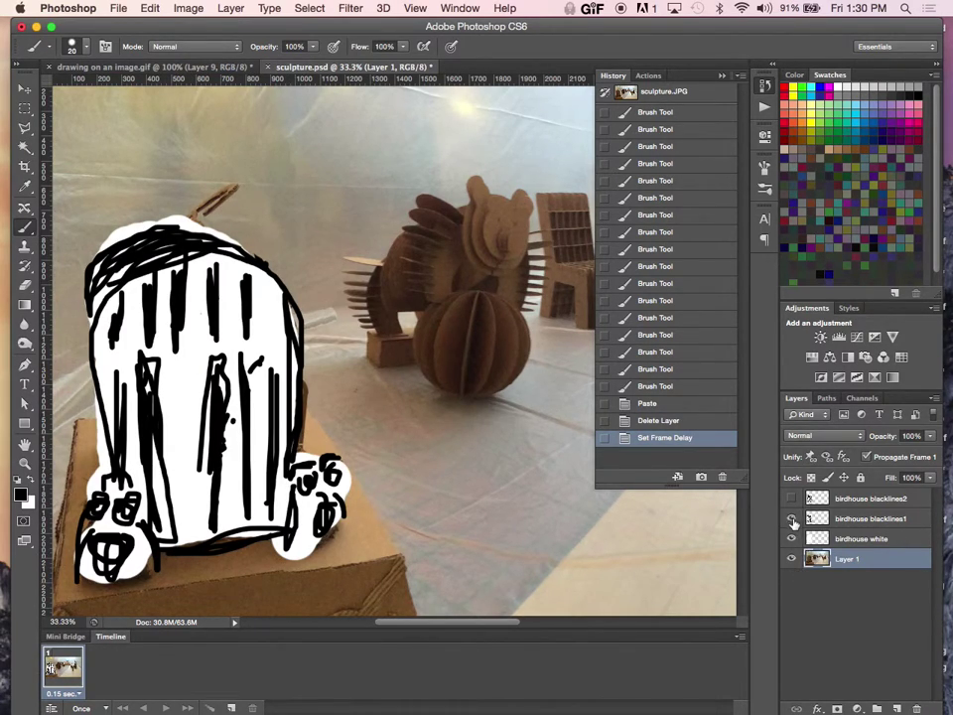
left_click(229, 708)
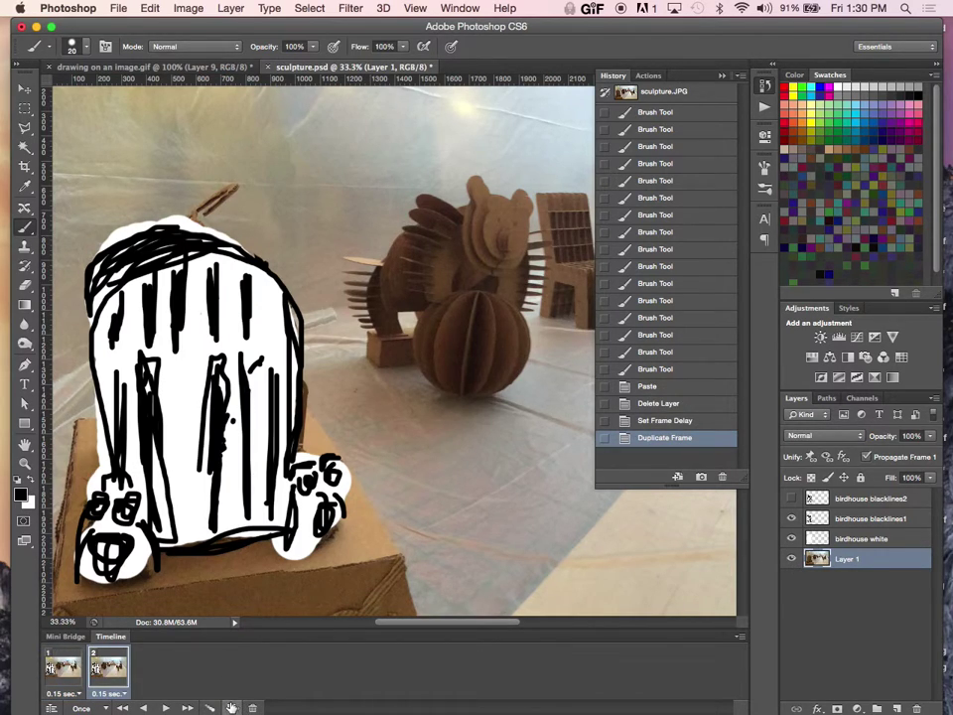
left_click(791, 497)
left_click(791, 518)
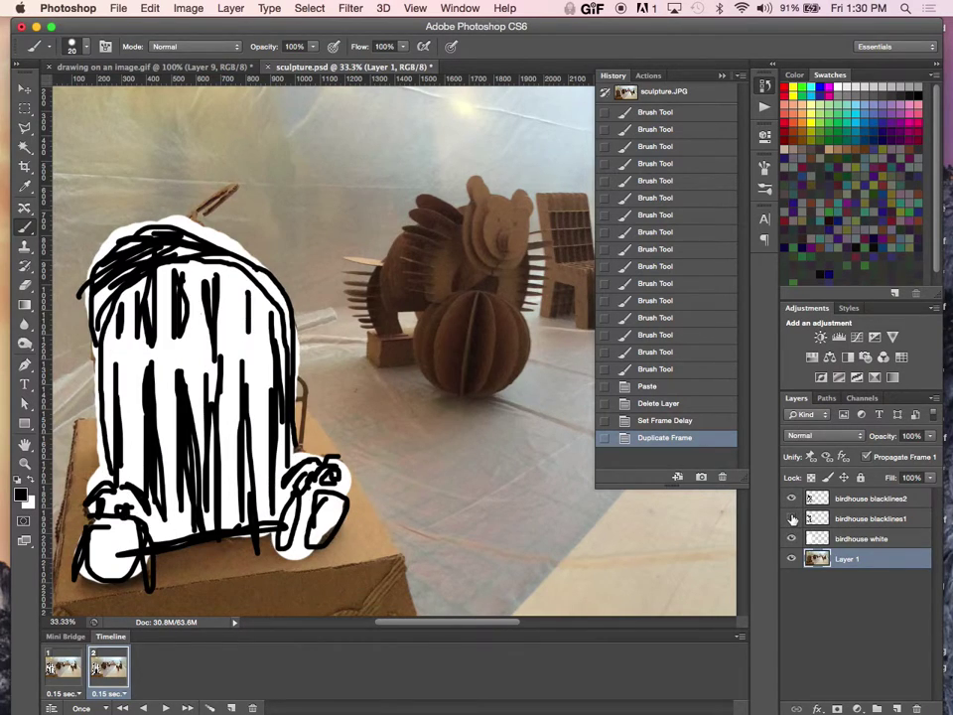
Switch back and forth between frames 1 and 2 to compare their tracings
left_click(57, 668)
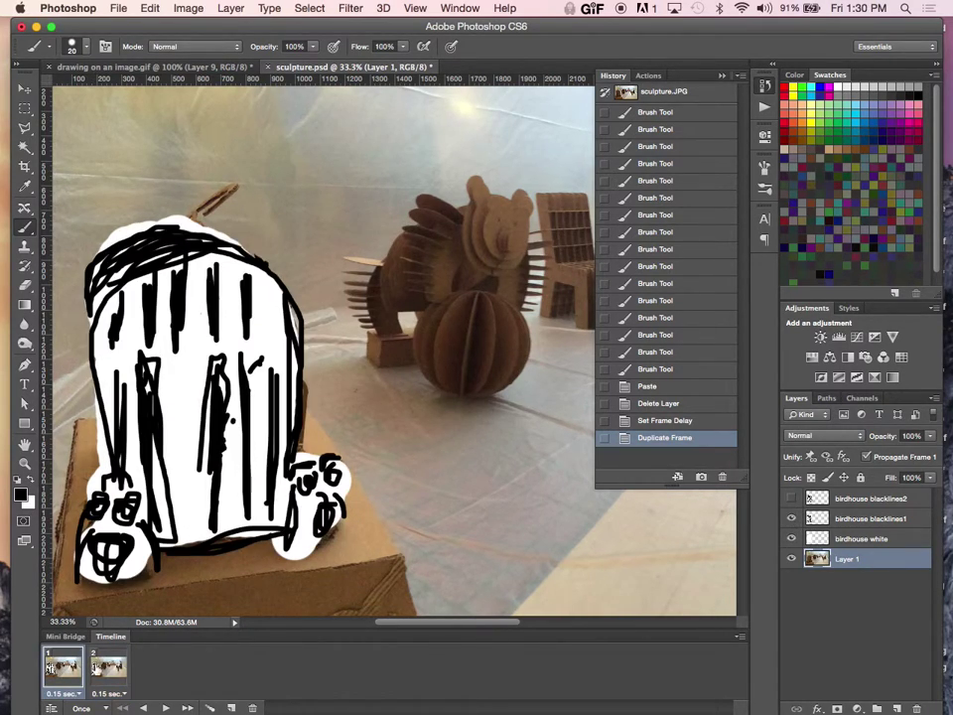
left_click(116, 673)
left_click(79, 671)
left_click(96, 673)
left_click(79, 672)
Set the animation to loop forever and preview its playback
left_click(84, 707)
left_click(91, 673)
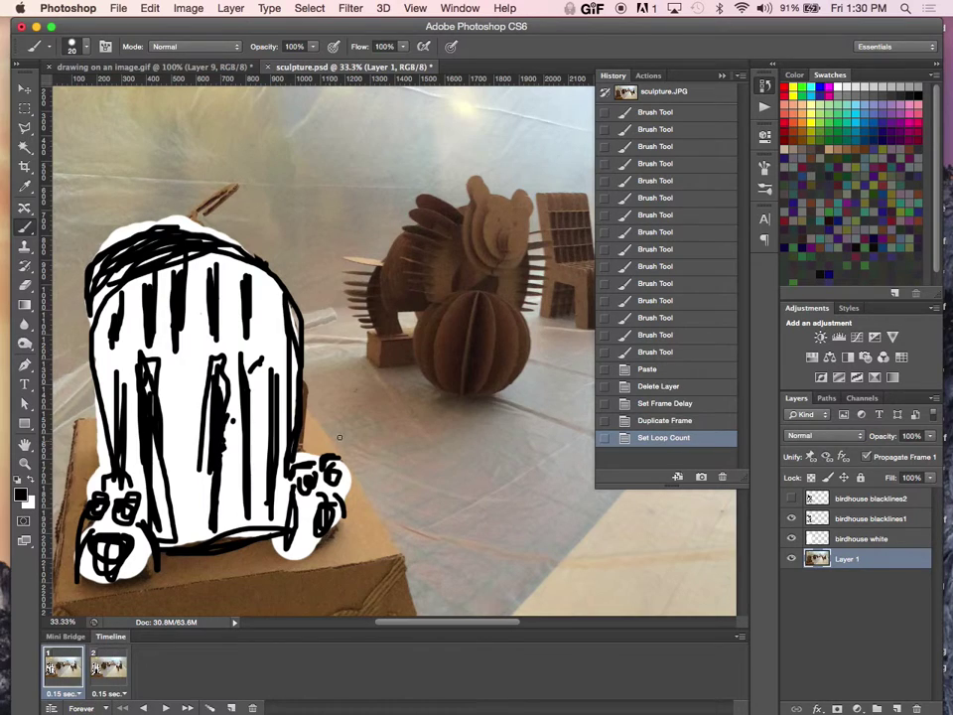
key("space")
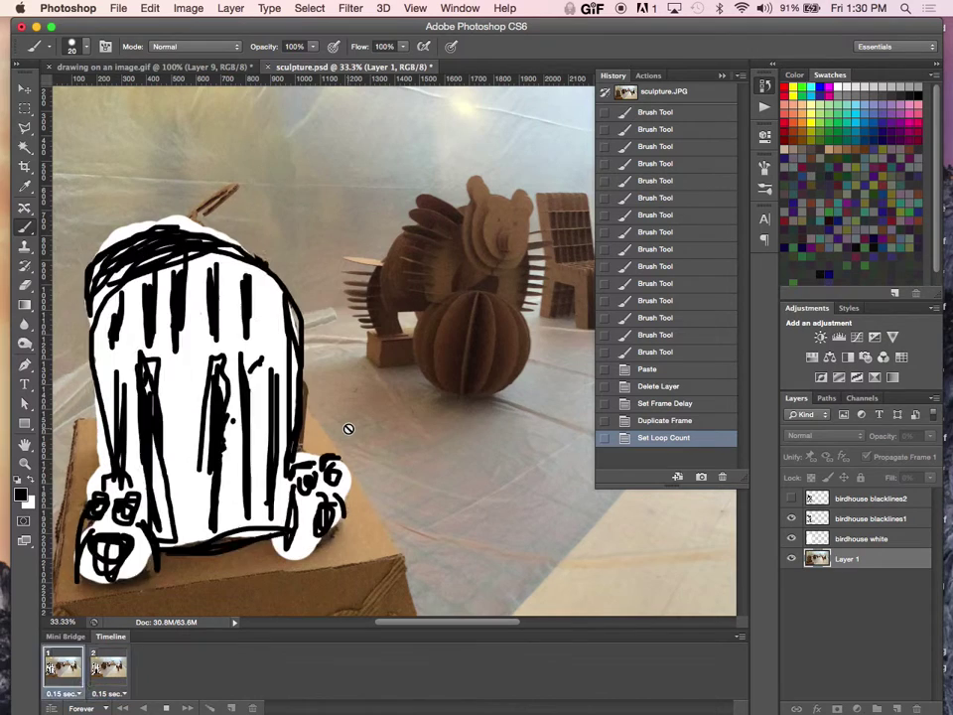
key("space")
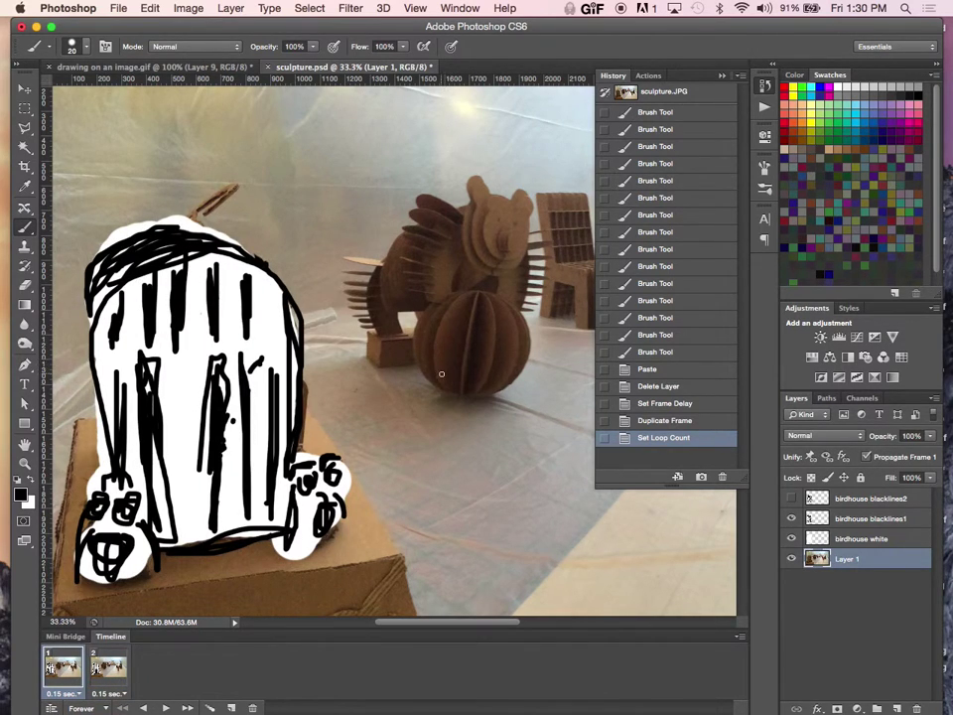
Resize the image to 800 pixels wide with constrained proportions
left_click(441, 375)
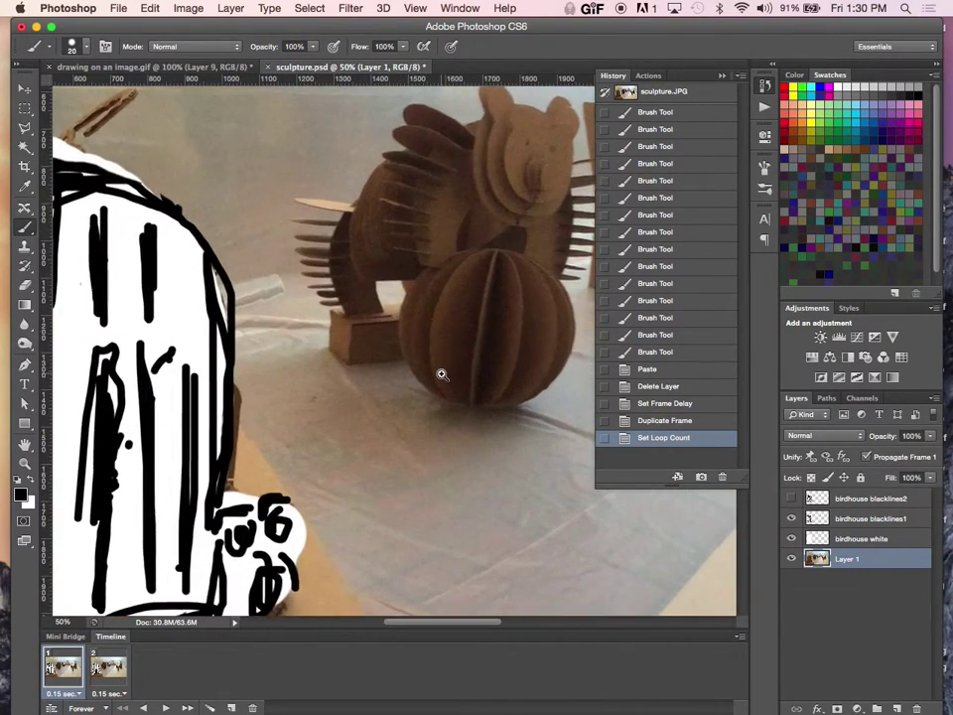
left_click(441, 374, "alt")
left_click(442, 374, "alt")
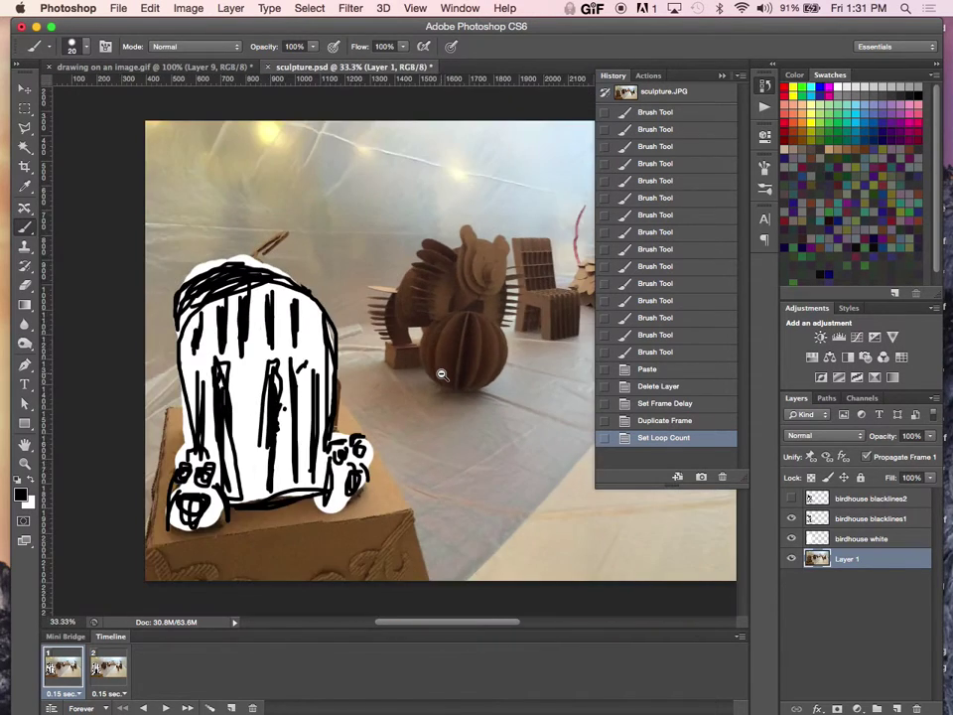
left_click(442, 374, "alt")
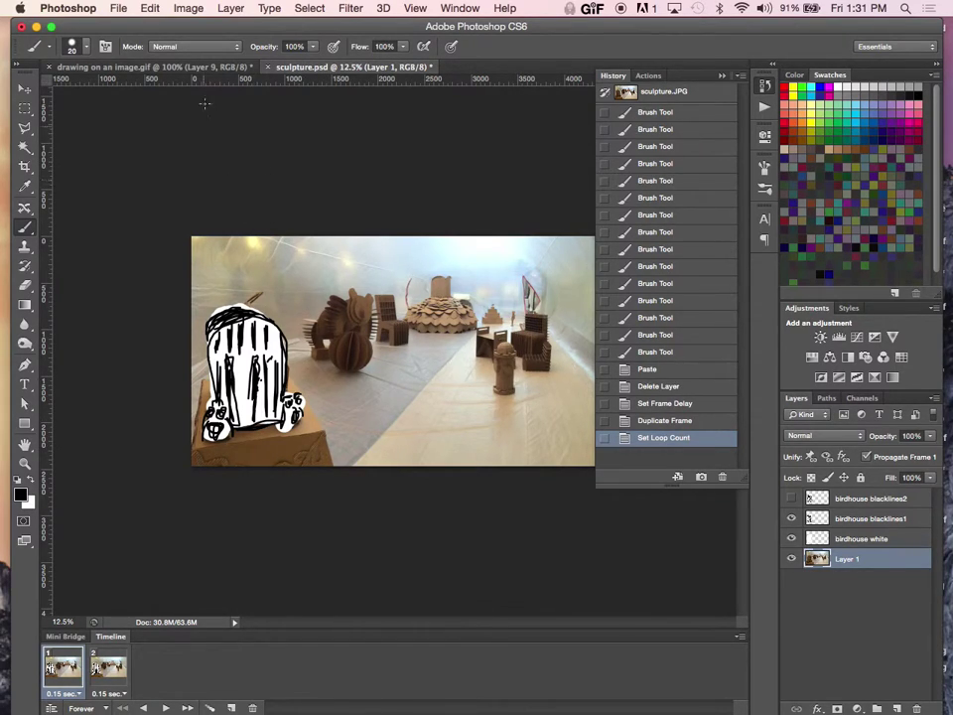
left_click(187, 8)
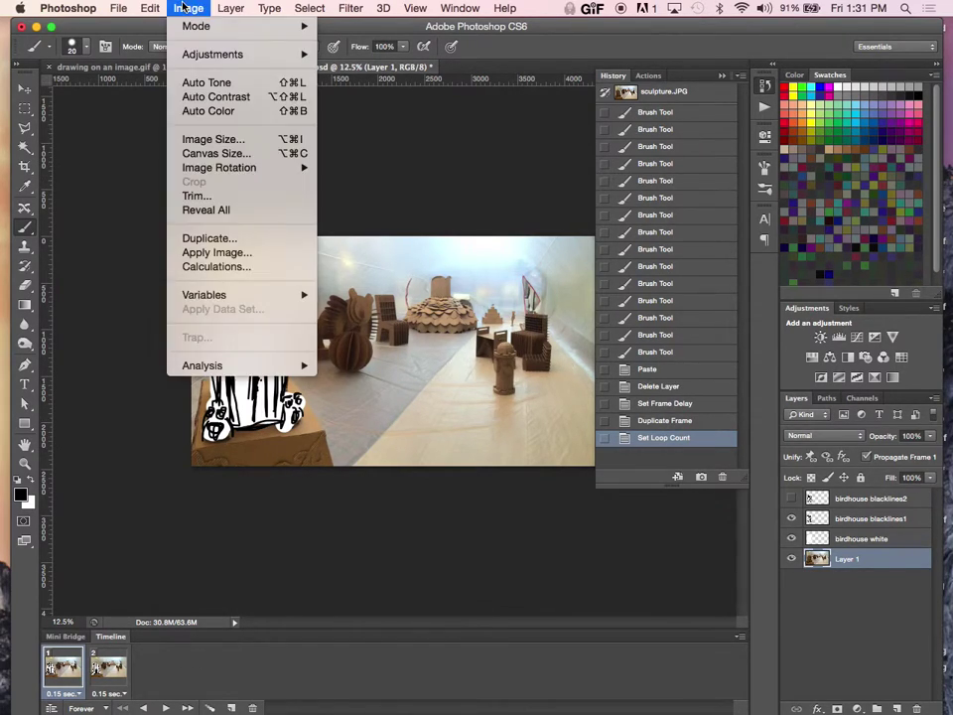
left_click(189, 145)
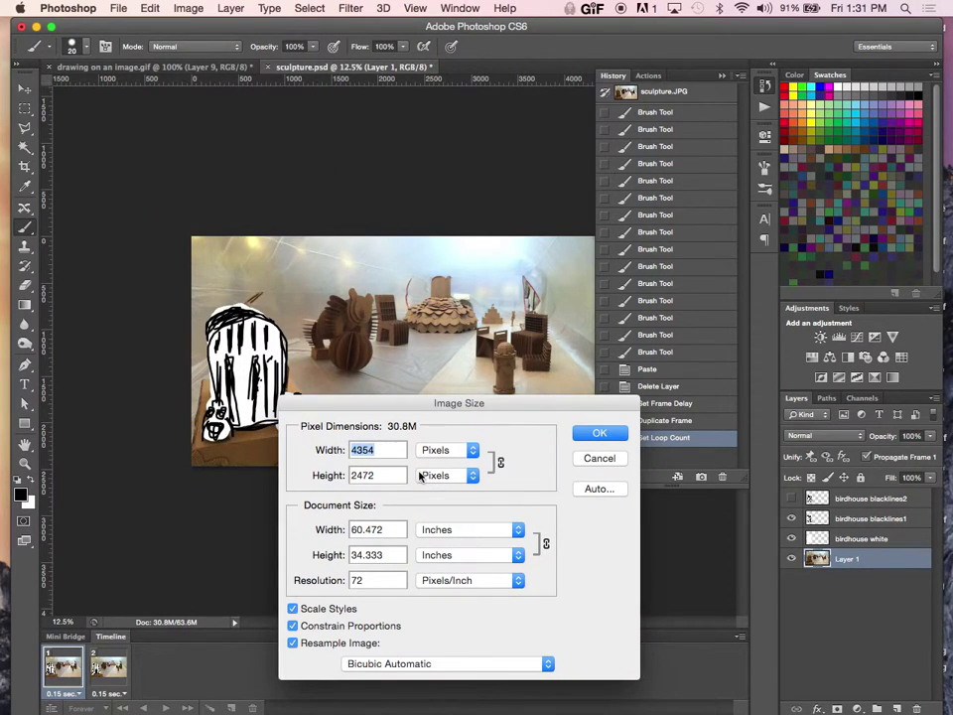
type("800")
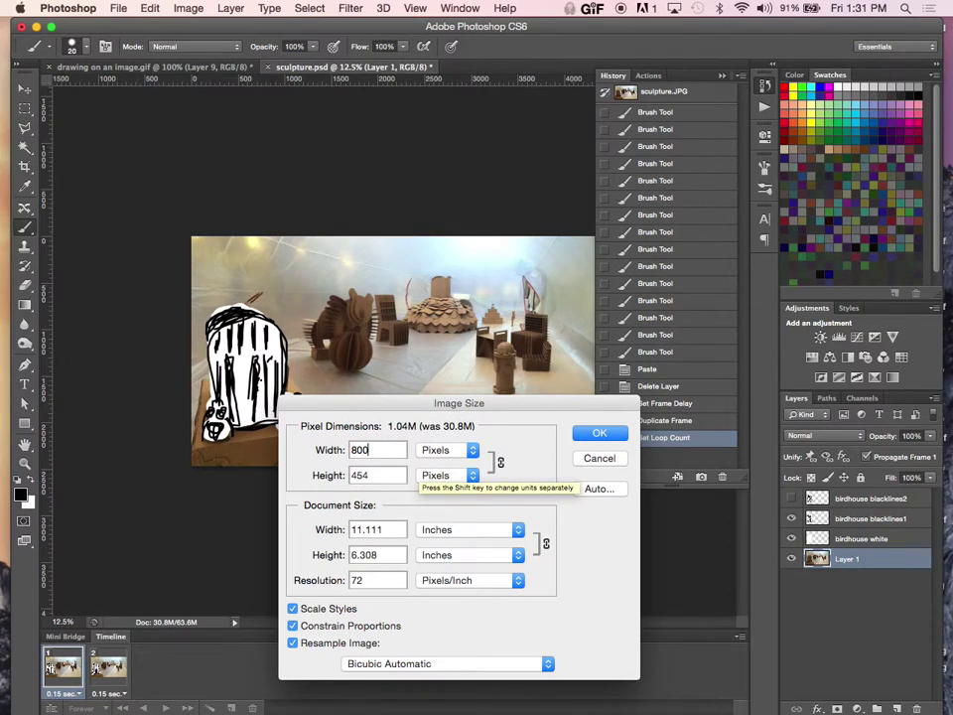
key("Return")
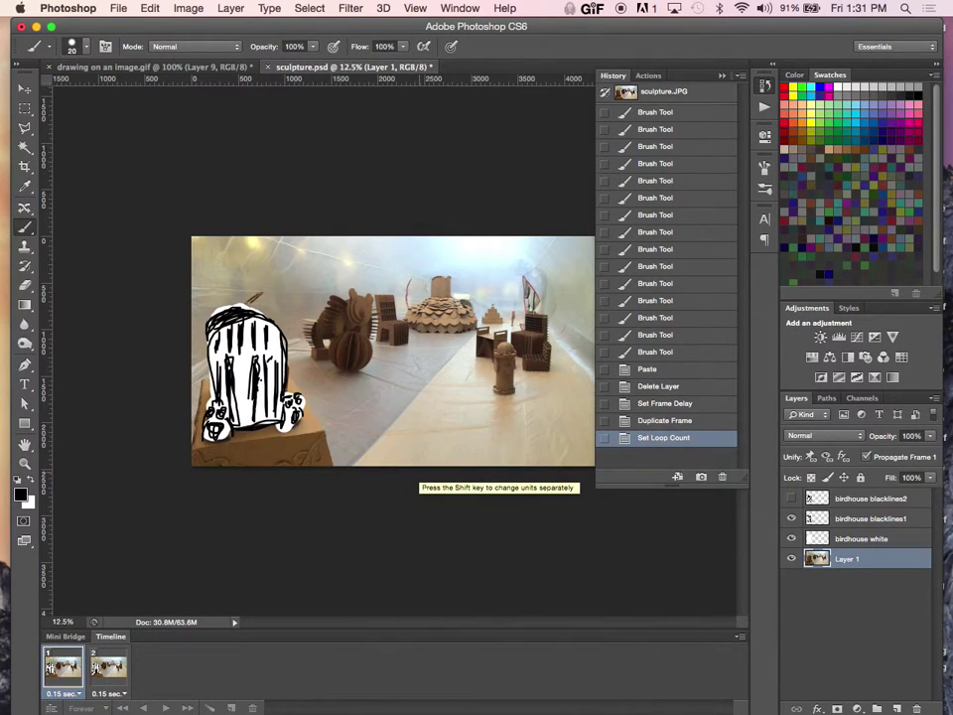
left_click(400, 341, "super")
left_click(400, 340, "super")
left_click(400, 340, "super")
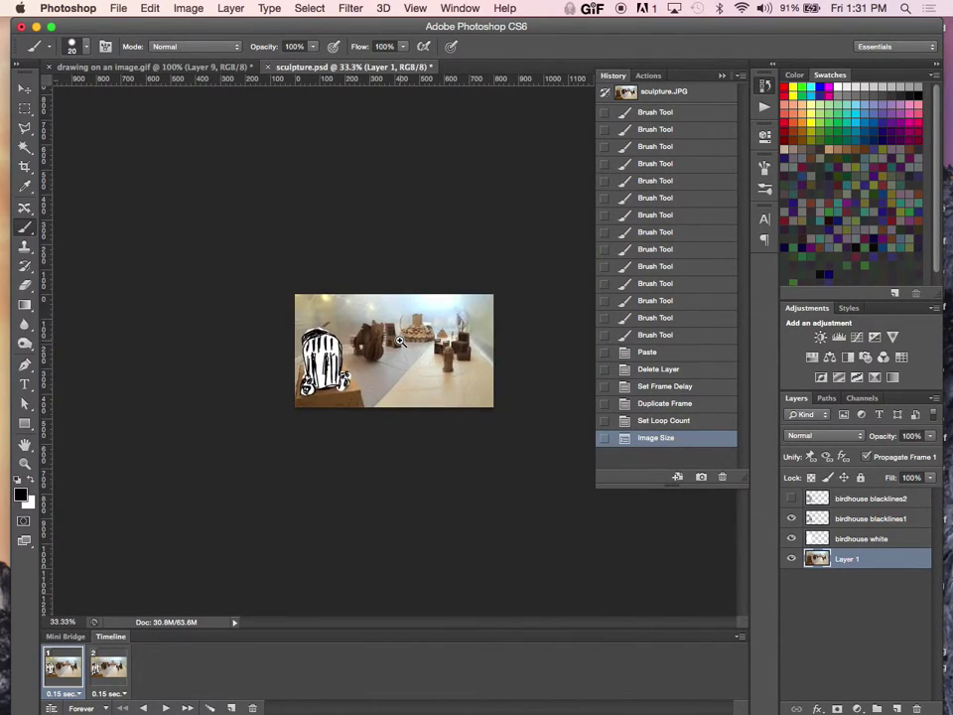
left_click(400, 341, "super")
left_click(400, 341, "super")
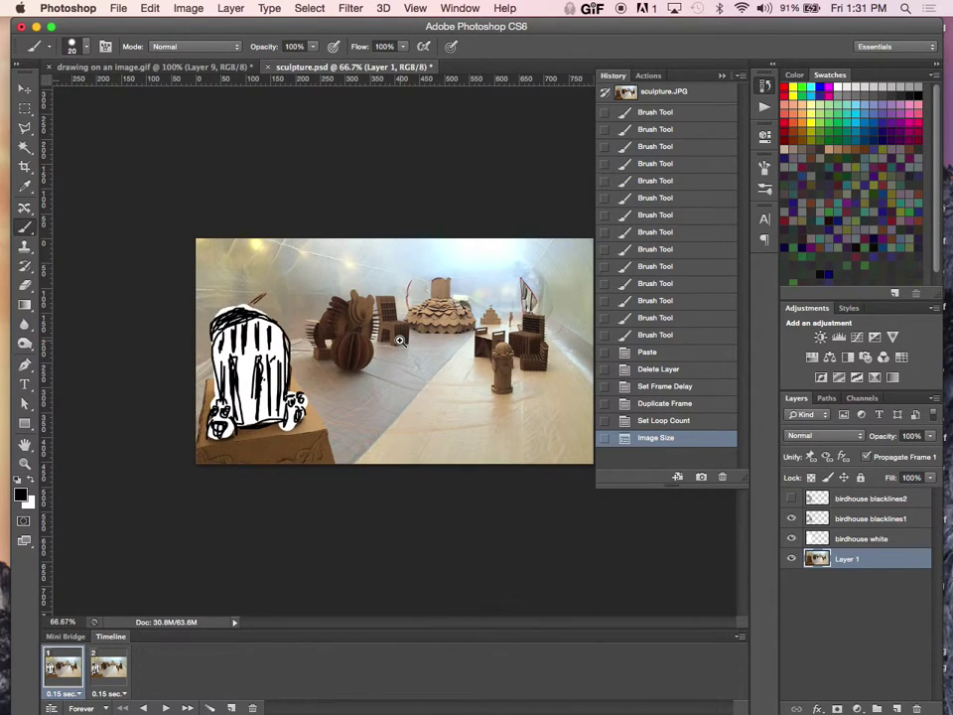
View the image at 100%, collapse the history list, and open the Save for Web export settings
left_click(396, 348, "super")
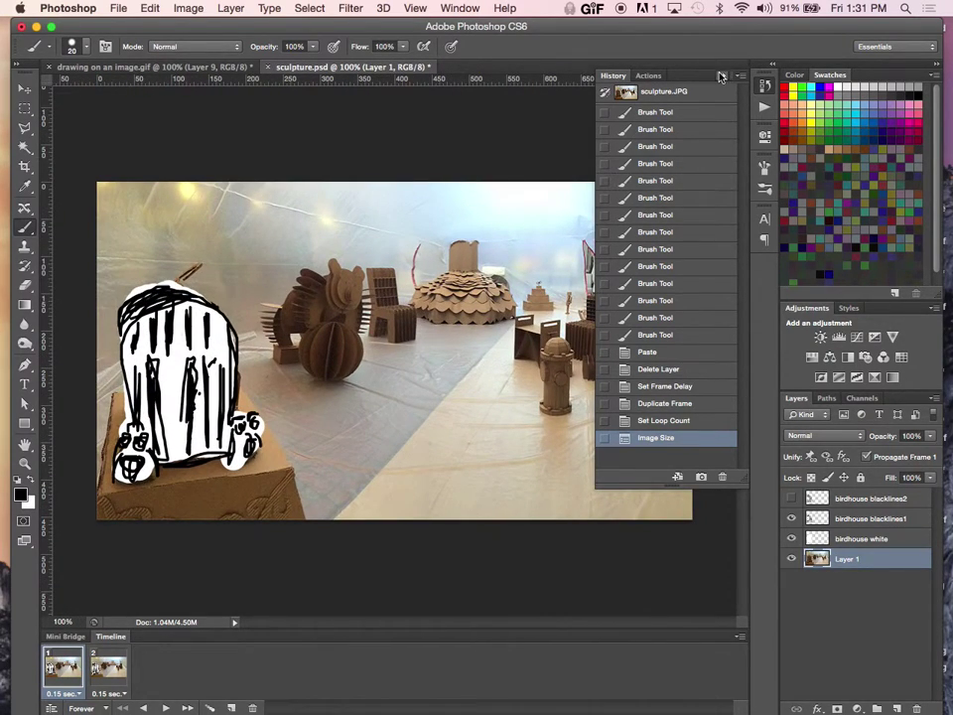
left_click(720, 76)
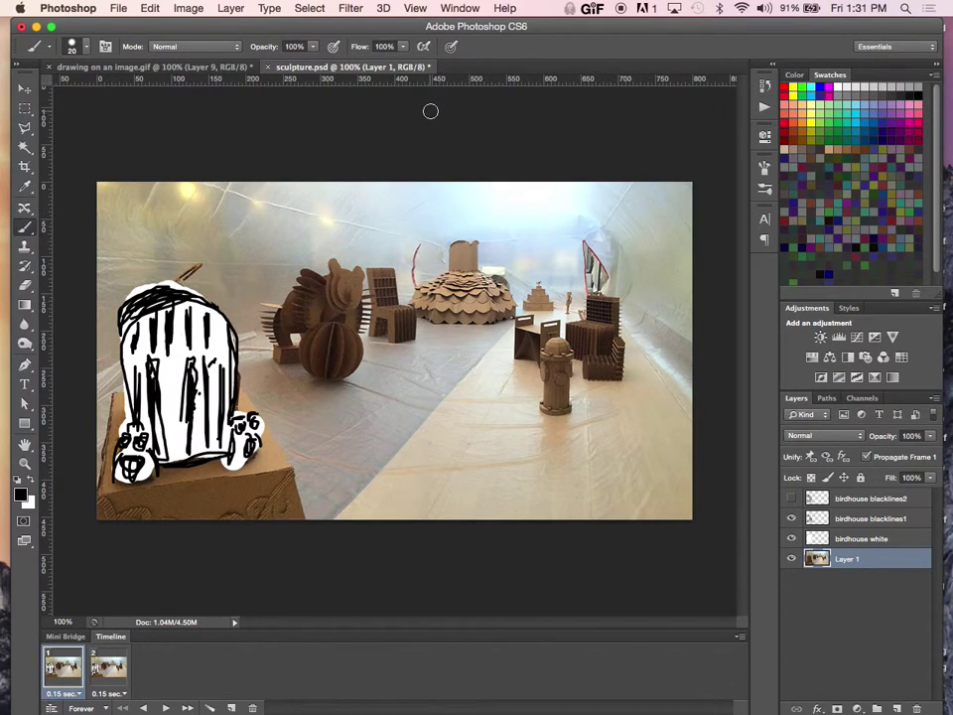
left_click(118, 8)
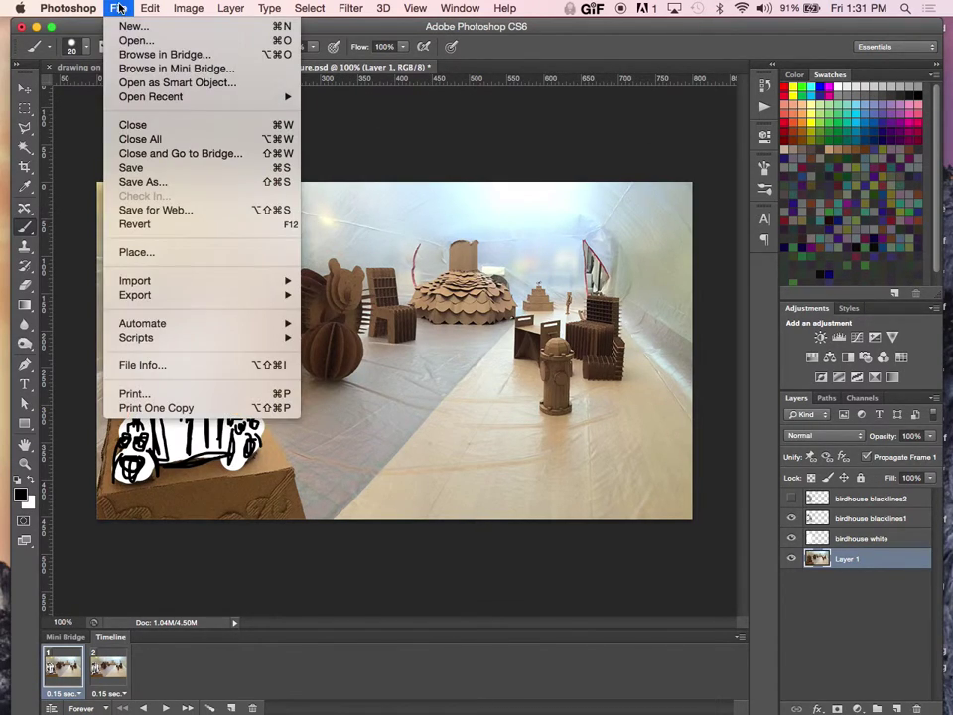
left_click(156, 211)
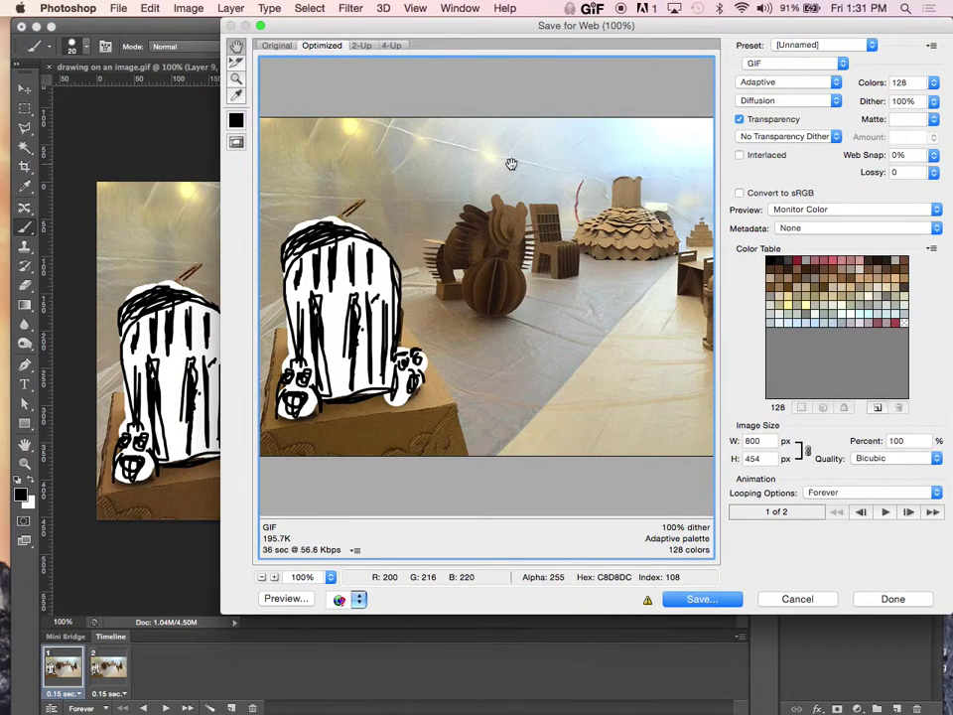
left_click_drag(486, 29, 390, 80)
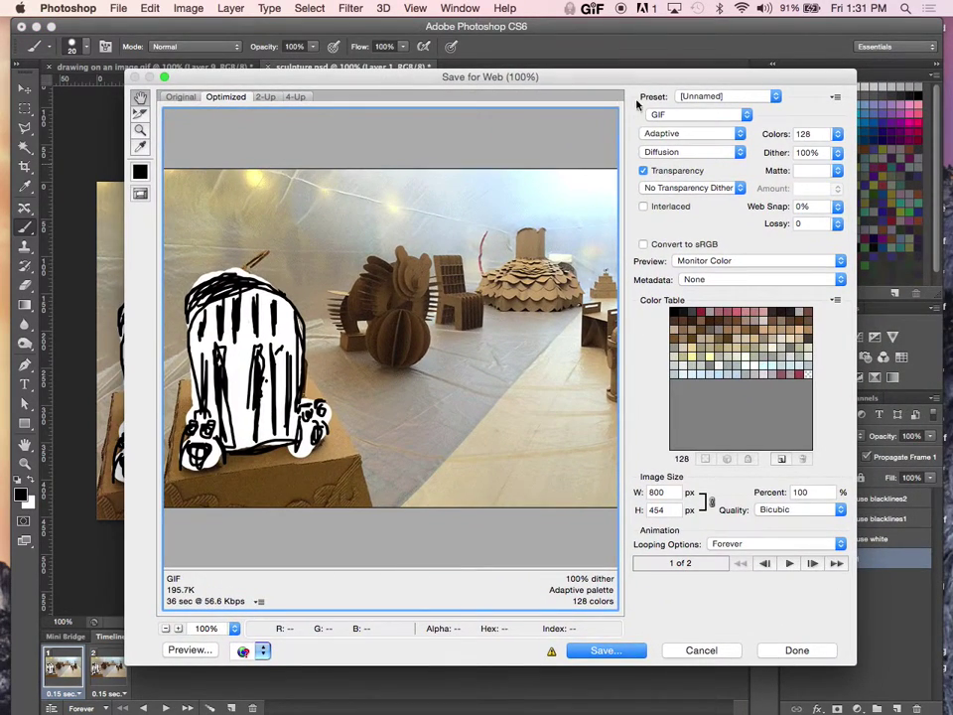
Set the GIF export's color count to 256, keeping the Adaptive palette and Diffusion dither
left_click(735, 133)
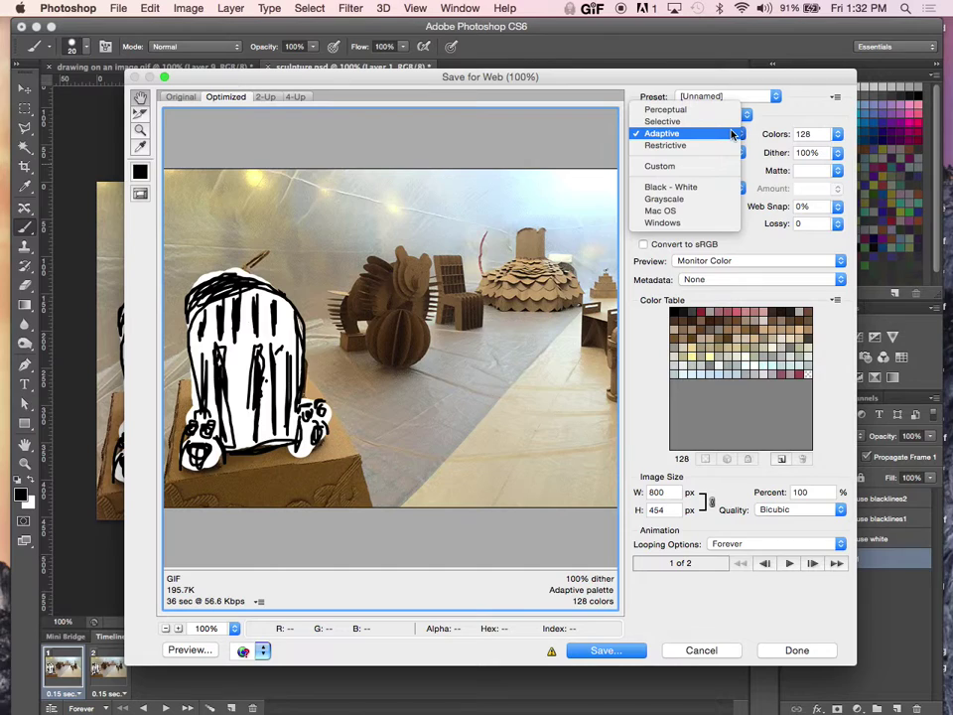
left_click(732, 133)
left_click(705, 154)
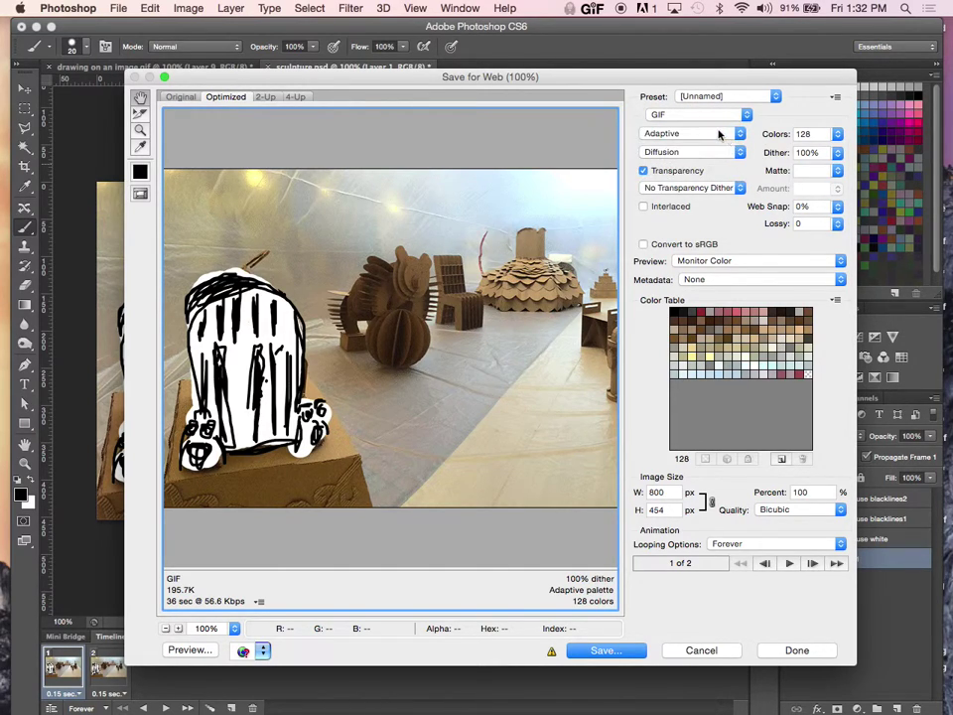
left_click(841, 133)
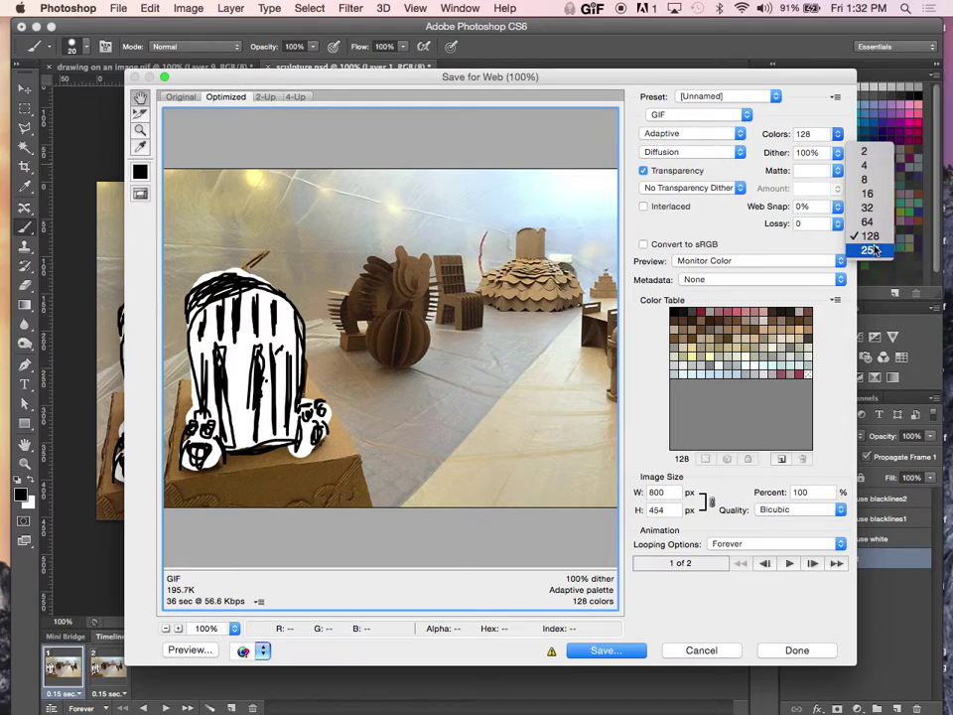
left_click(821, 103)
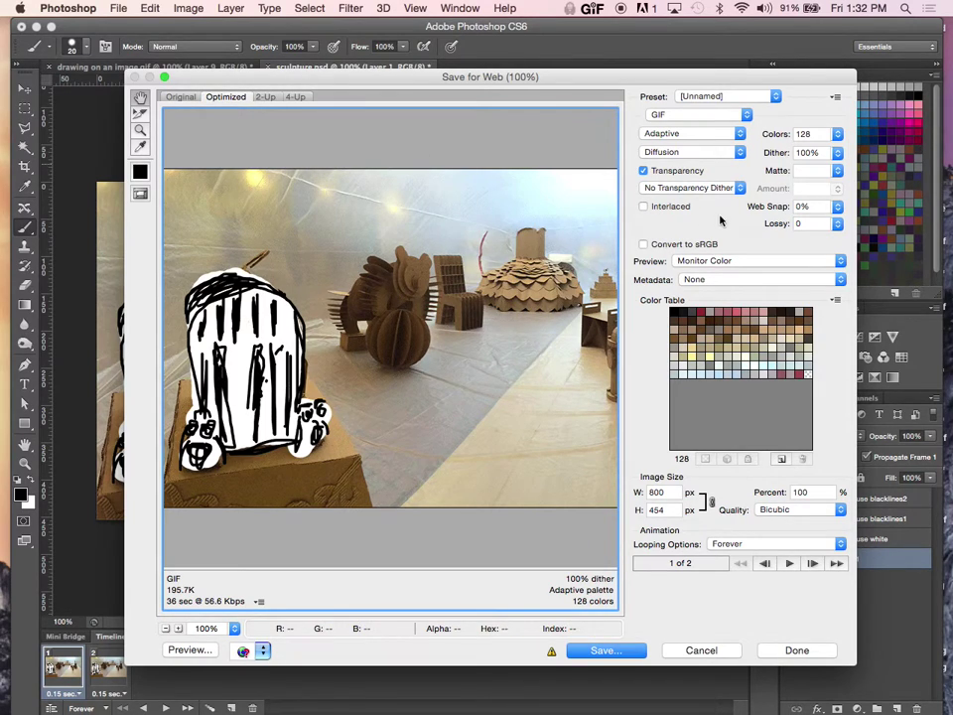
left_click(839, 135)
left_click(870, 250)
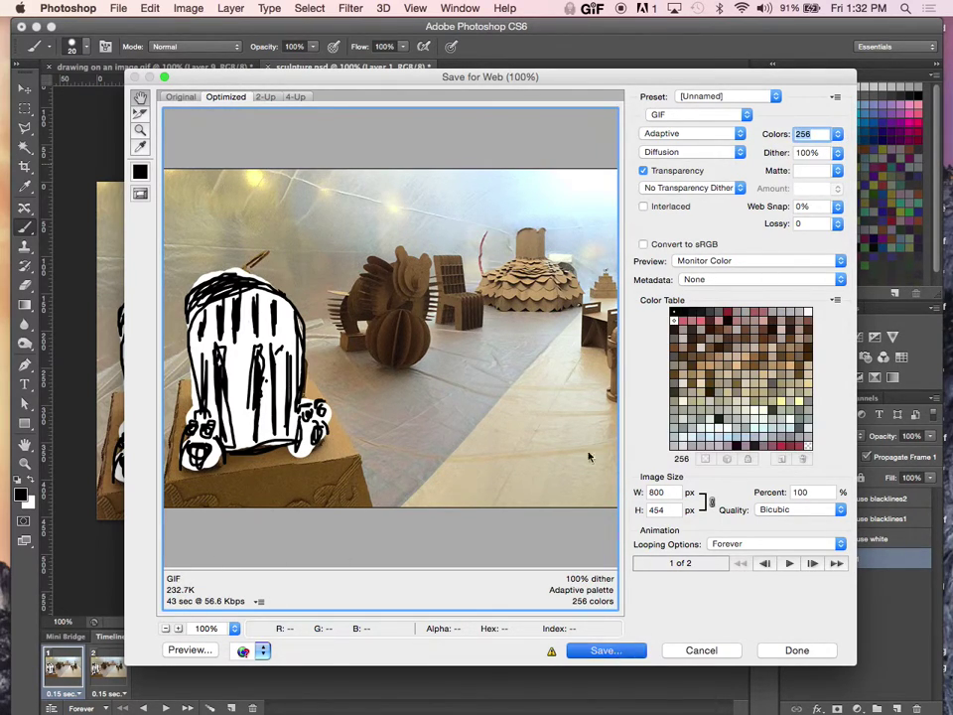
Save the optimized animation as sculpture.gif in the "trace loops" folder
left_click(604, 650)
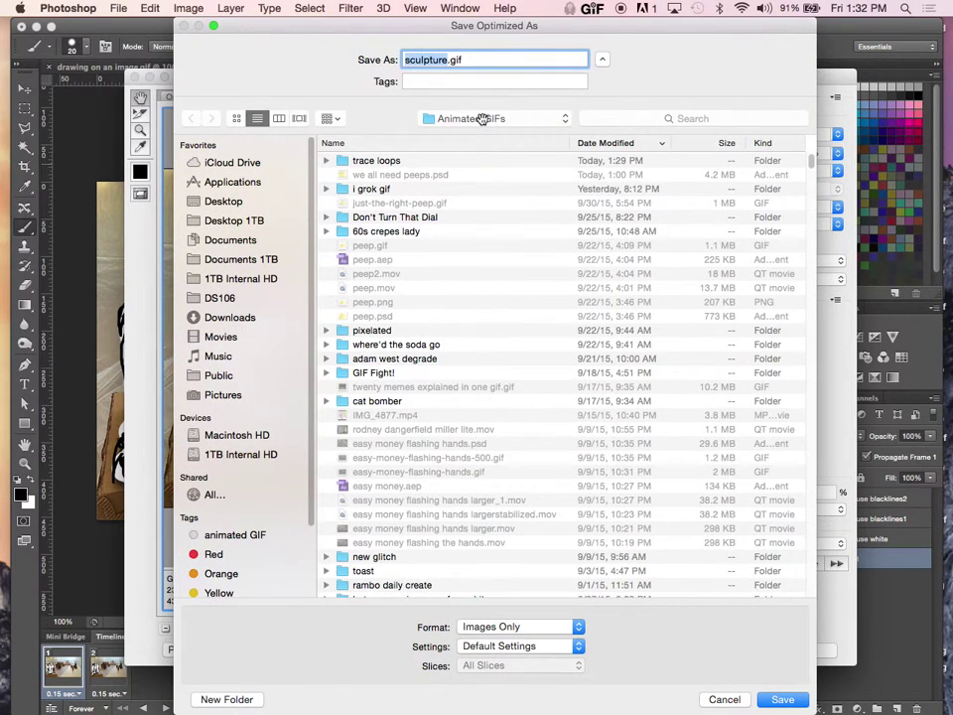
left_click(486, 120)
left_click(467, 228)
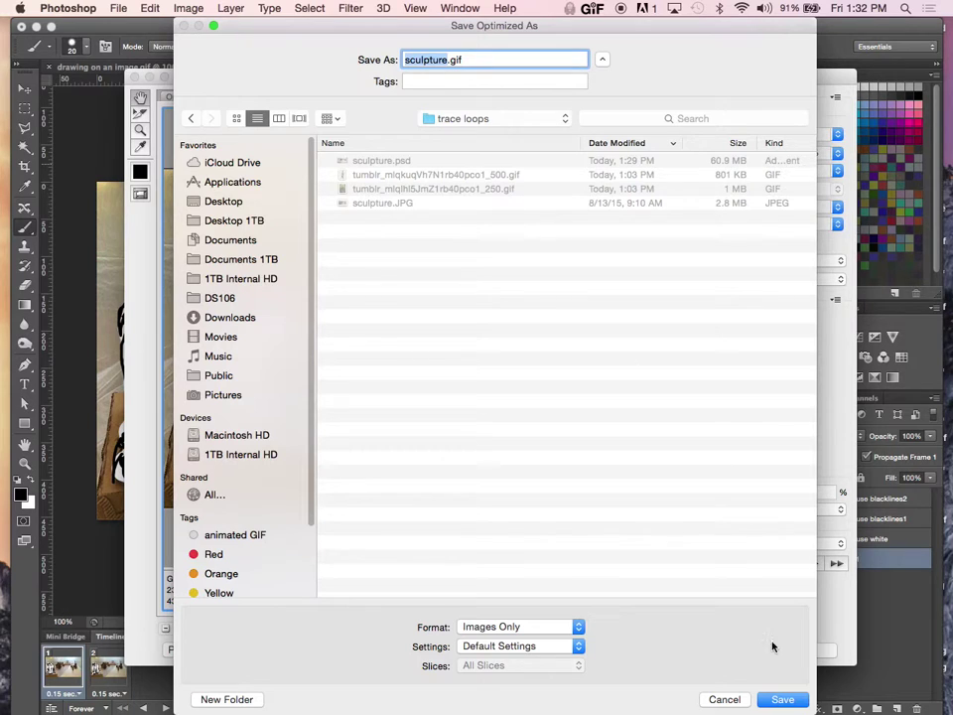
left_click(785, 699)
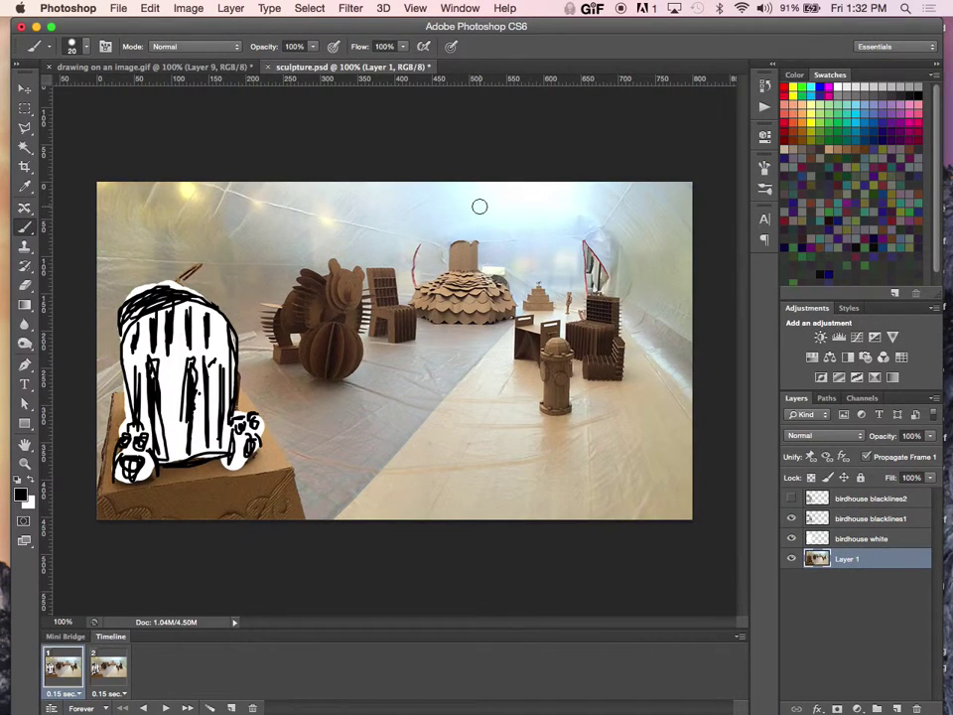
Switch to Chrome and open sculpture.gif from the "trace loops" folder in a new tab to check its playback
key("super+Tab")
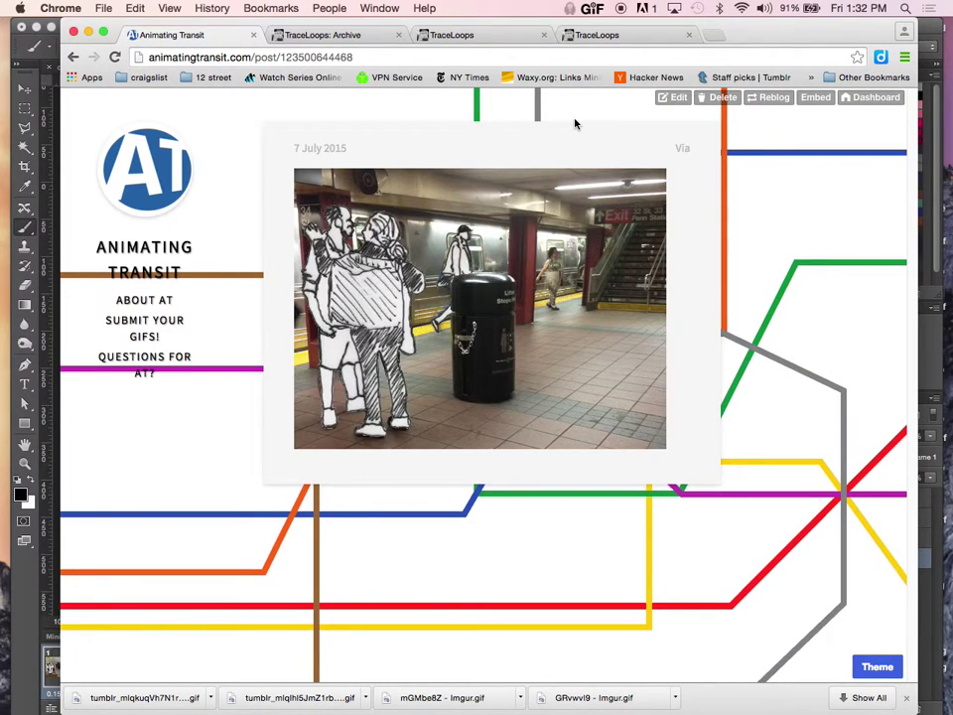
key("super+t")
key("super+o")
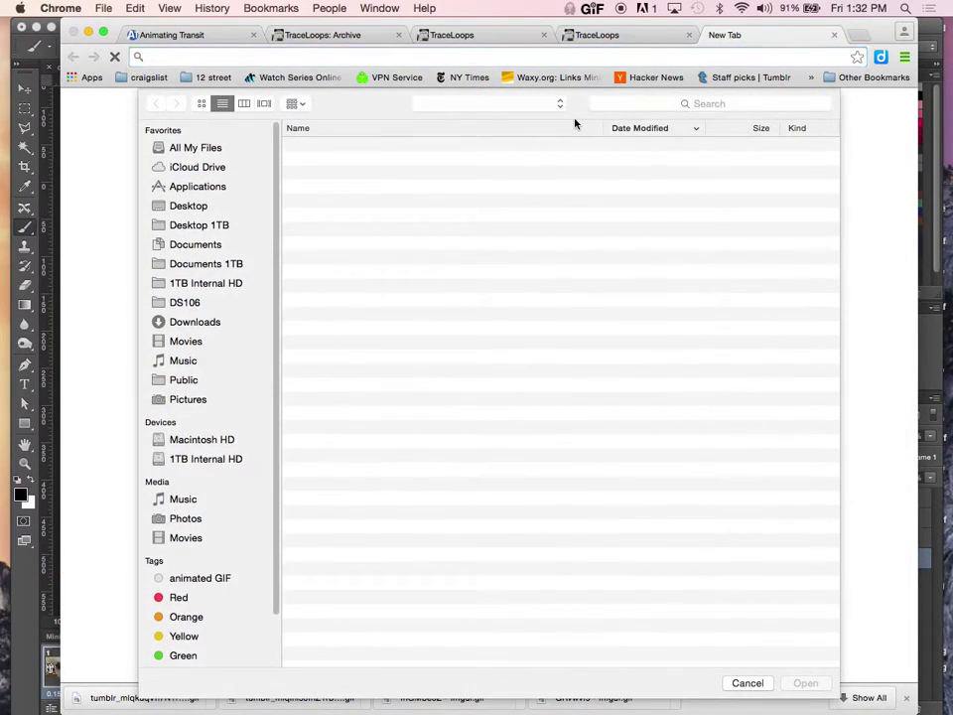
key("Down")
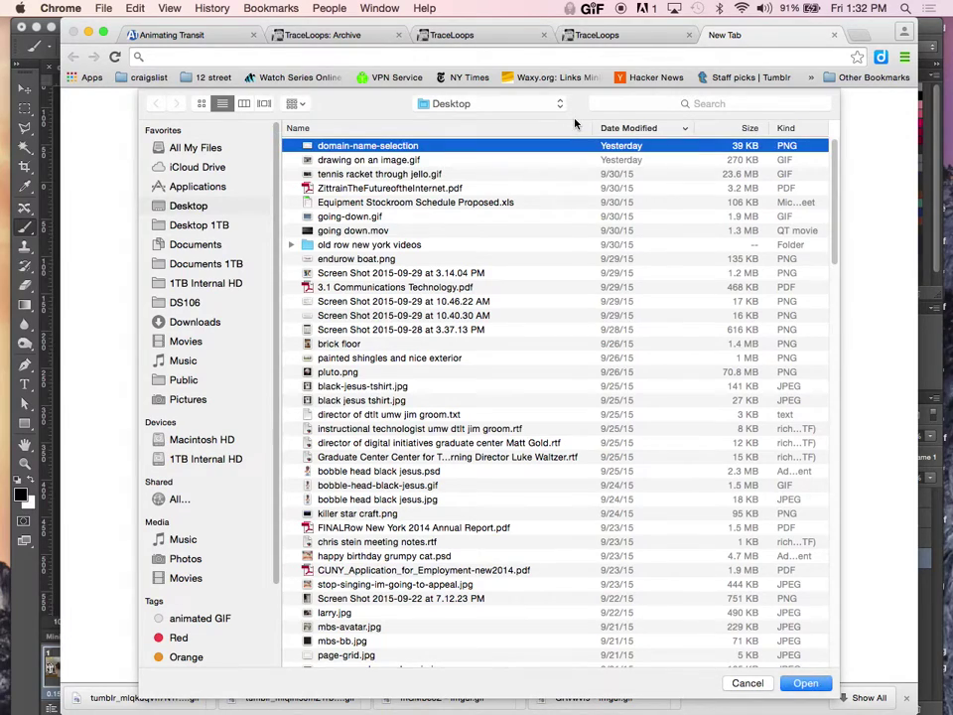
left_click(561, 105)
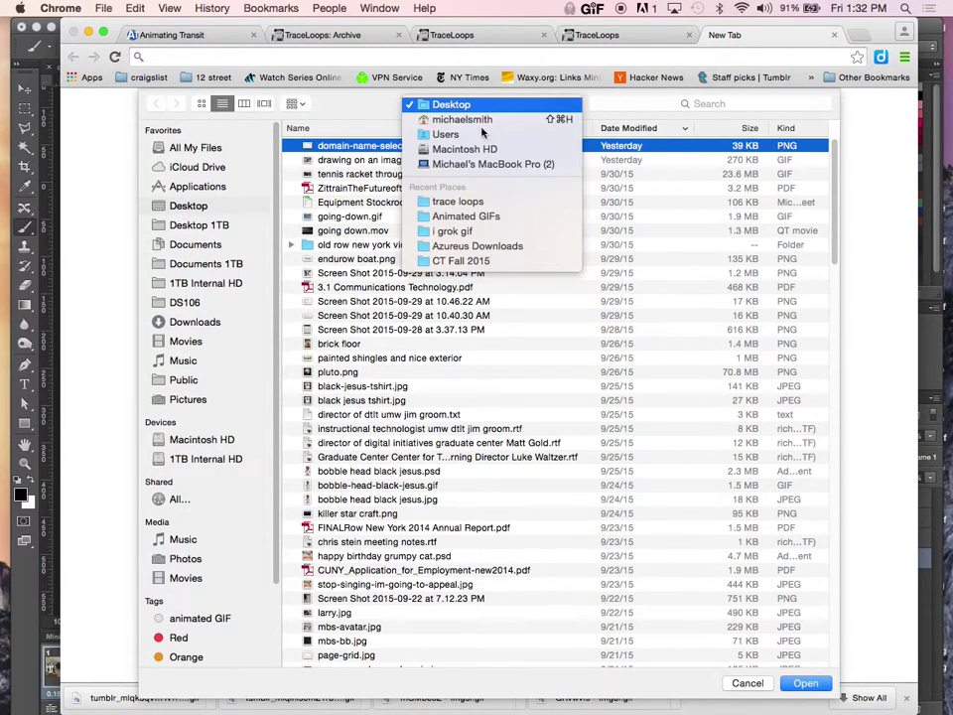
left_click(486, 202)
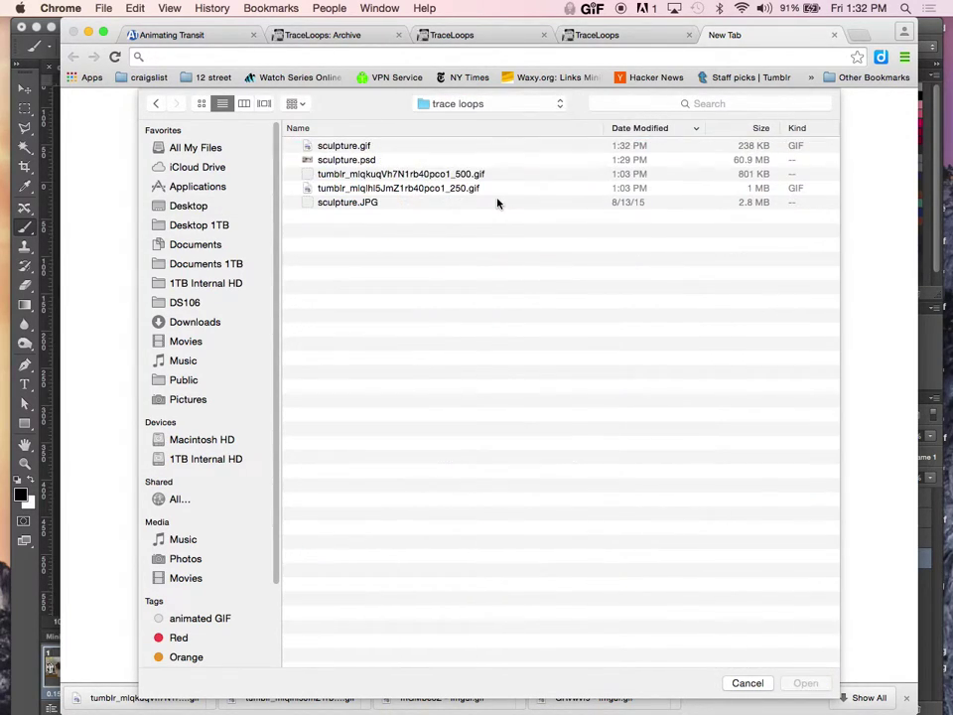
double_click(344, 146)
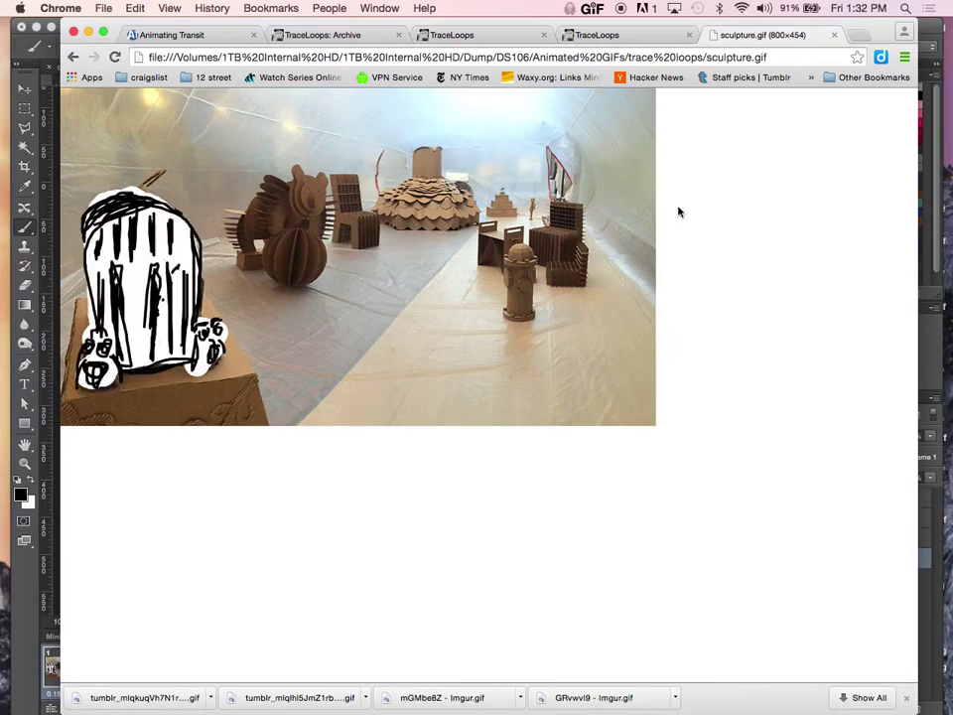
Compare the exported sculpture.gif with the TraceLoops figure and the Animating Transit subway example
left_click(603, 35)
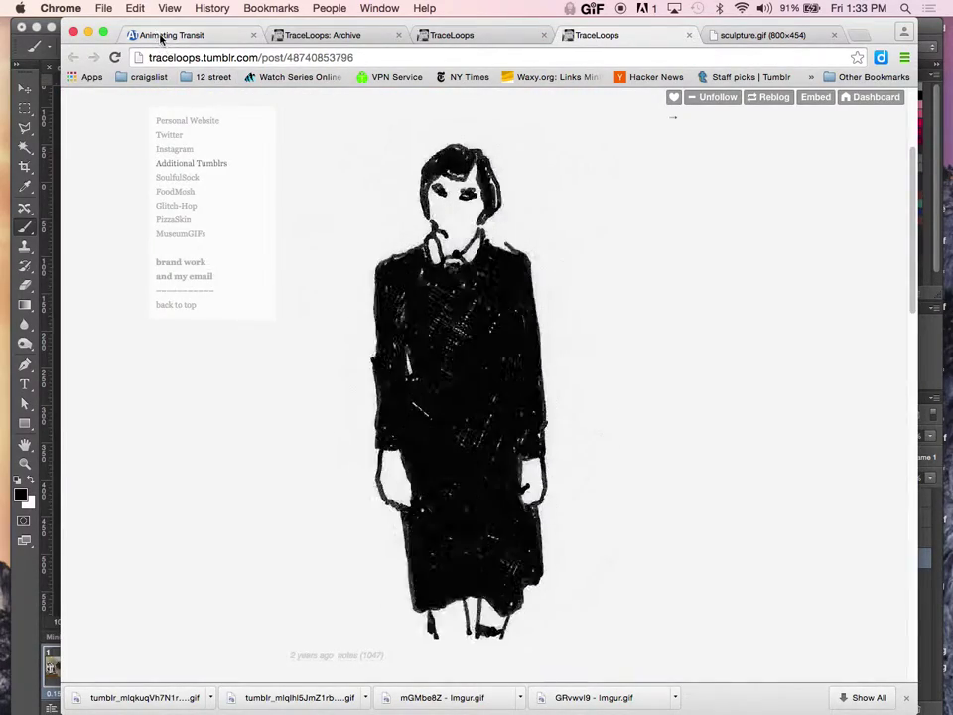
left_click(173, 37)
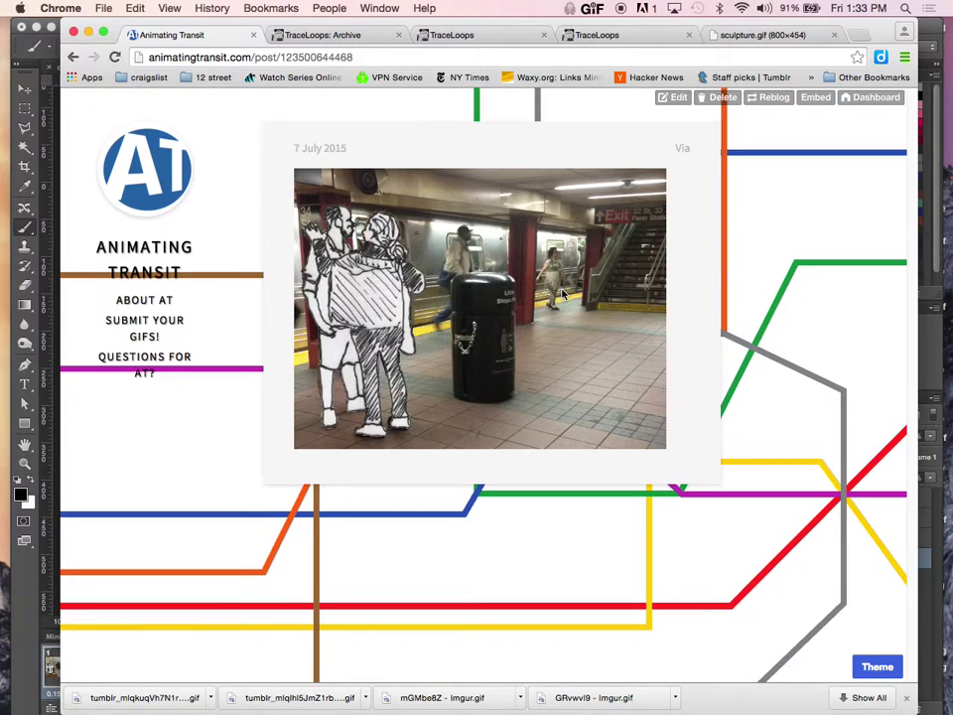
left_click(759, 37)
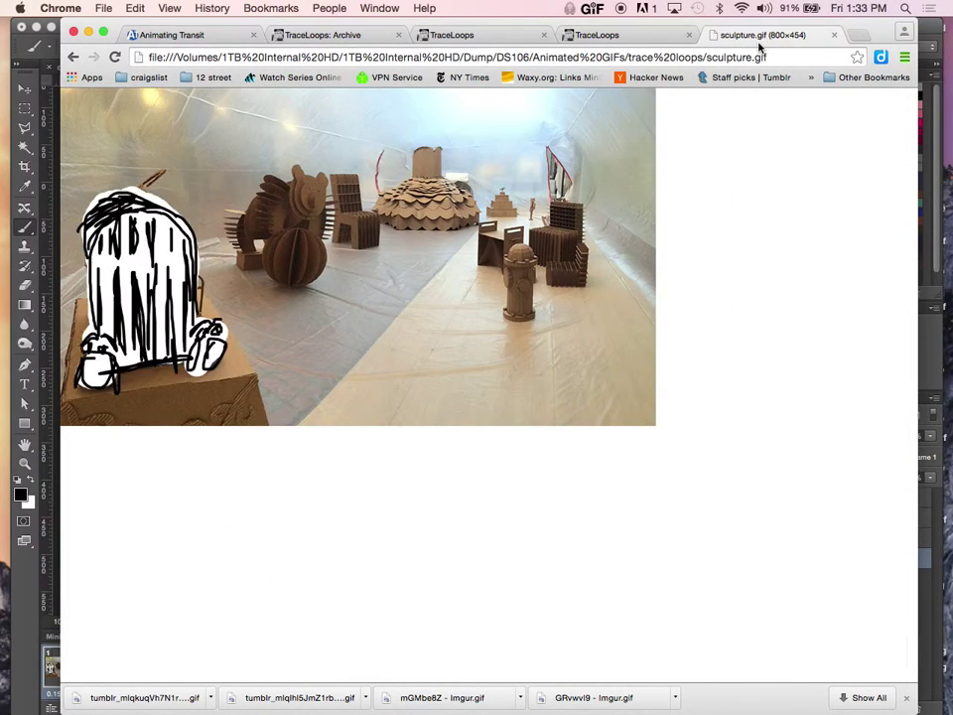